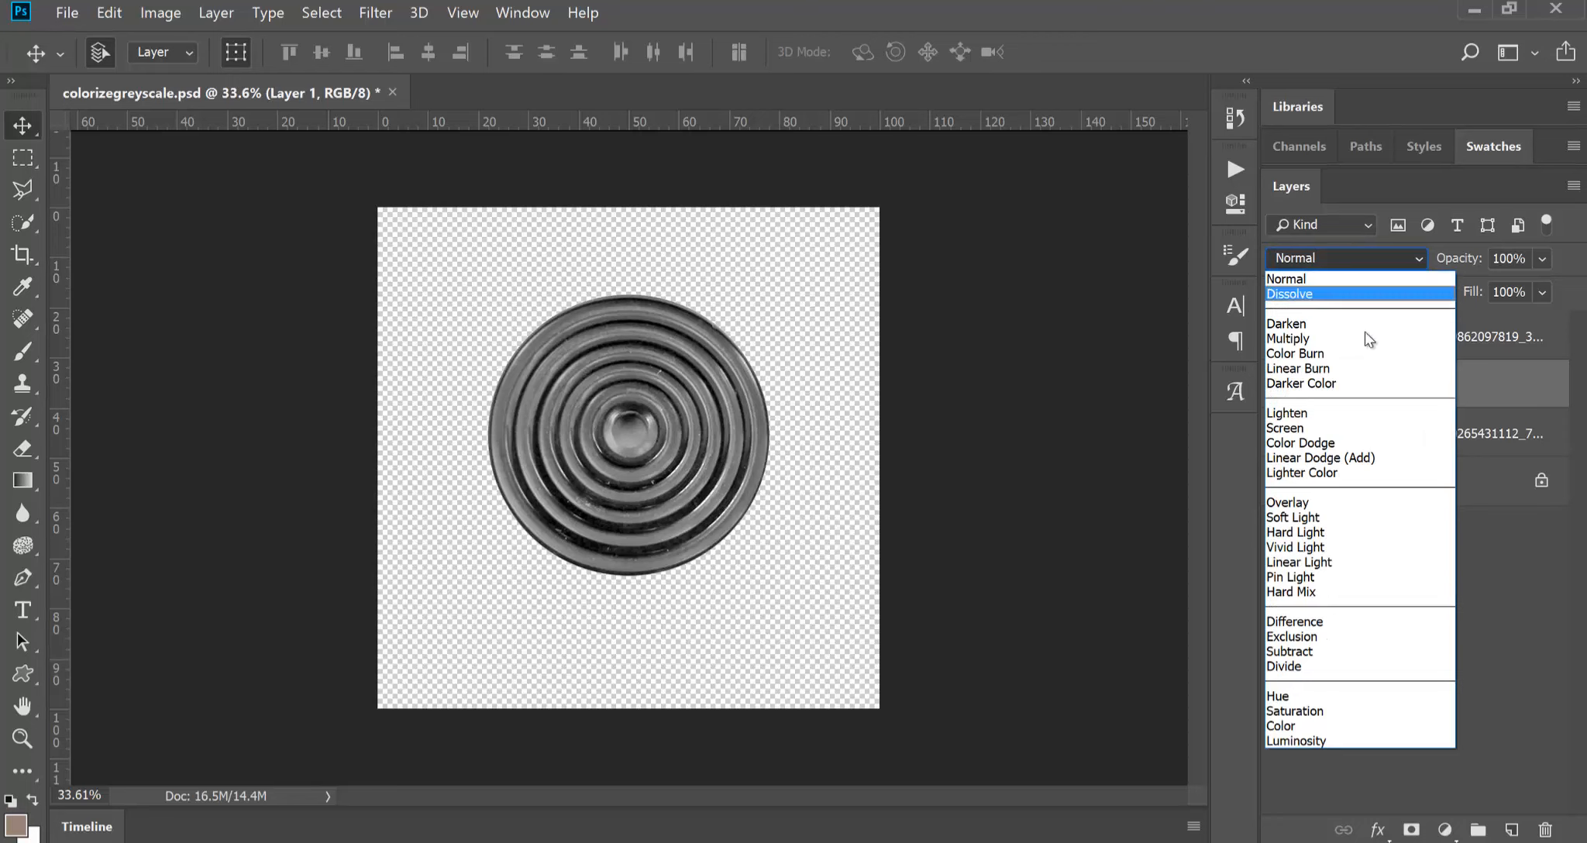
- Set Layer 1's blend mode to Color and change the foreground color to orange-brown #bd713c
{"action": "left_click", "coordinate": [1316, 721]}
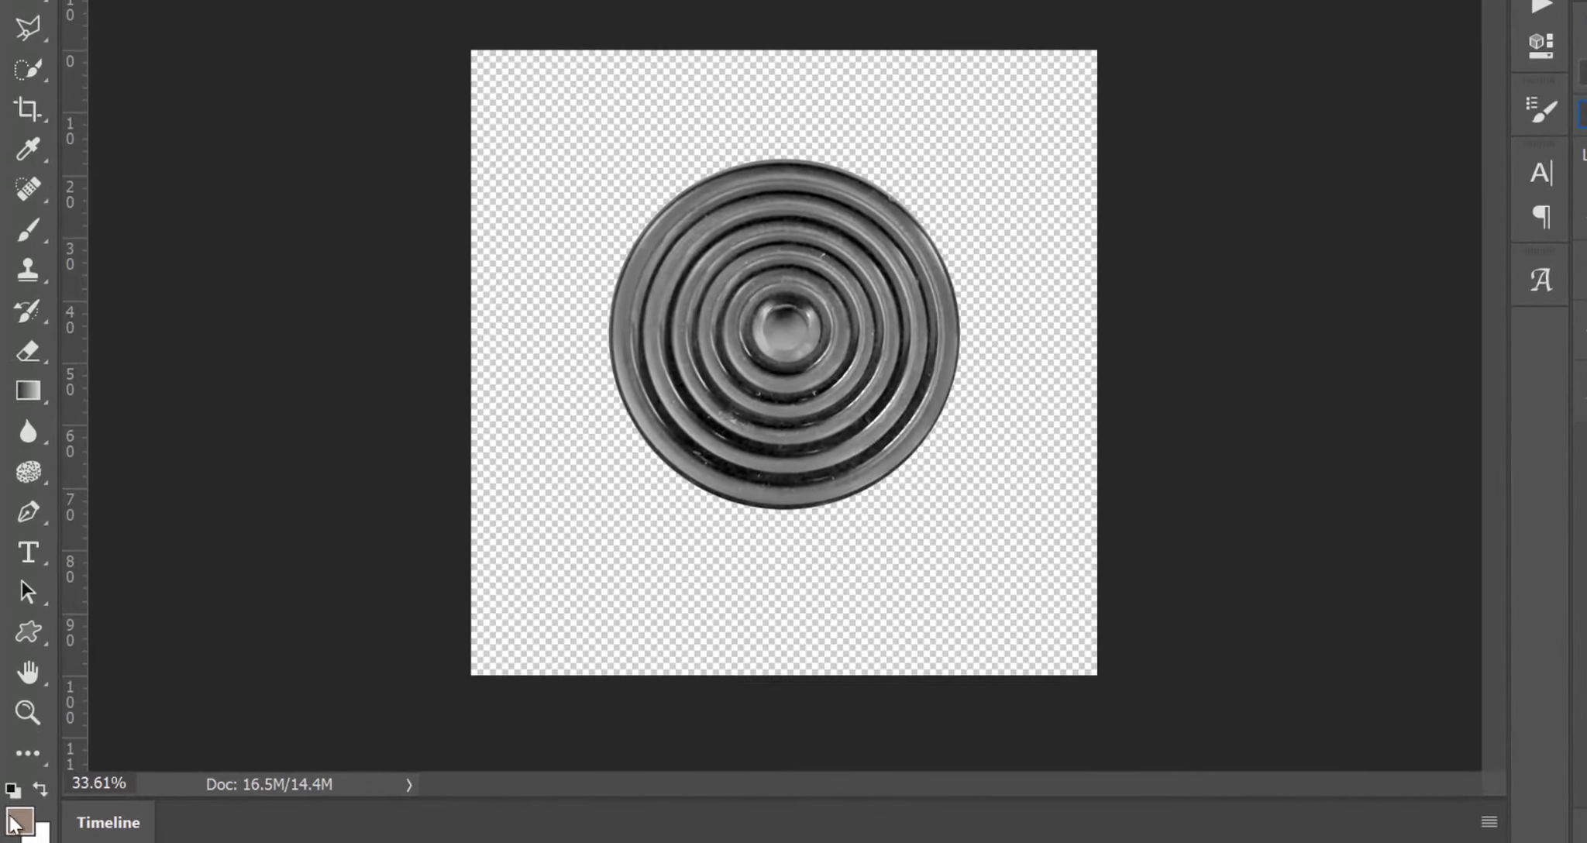
{"action": "left_click", "coordinate": [18, 818]}
{"action": "left_click", "coordinate": [1012, 228]}
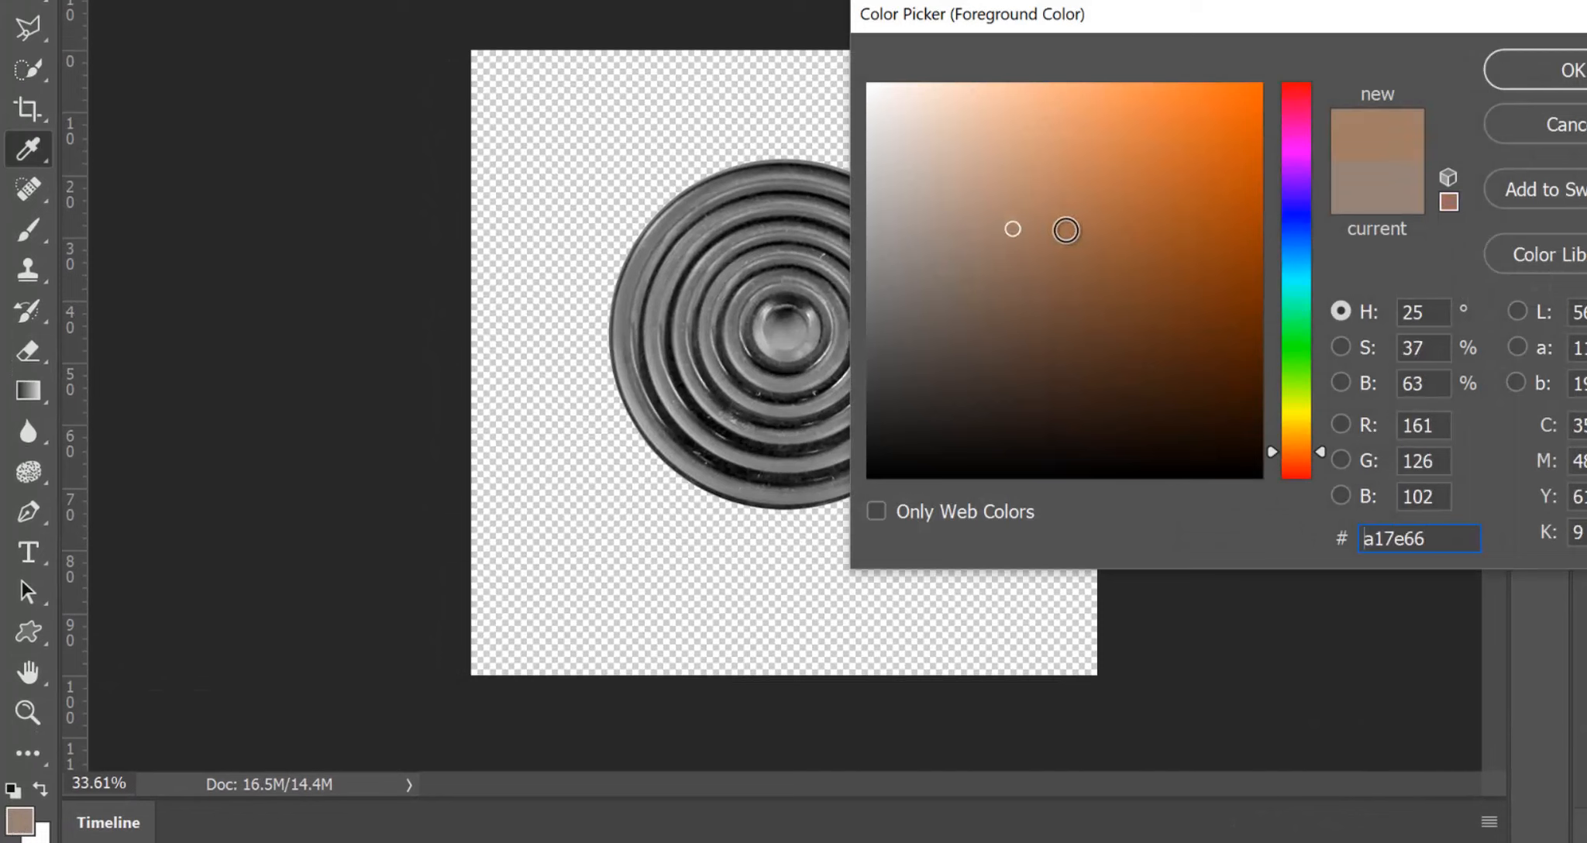
{"action": "left_click", "coordinate": [974, 267]}
{"action": "left_click", "coordinate": [994, 186]}
{"action": "left_click", "coordinate": [1064, 159]}
{"action": "left_click", "coordinate": [1085, 195]}
{"action": "left_click", "coordinate": [1137, 186]}
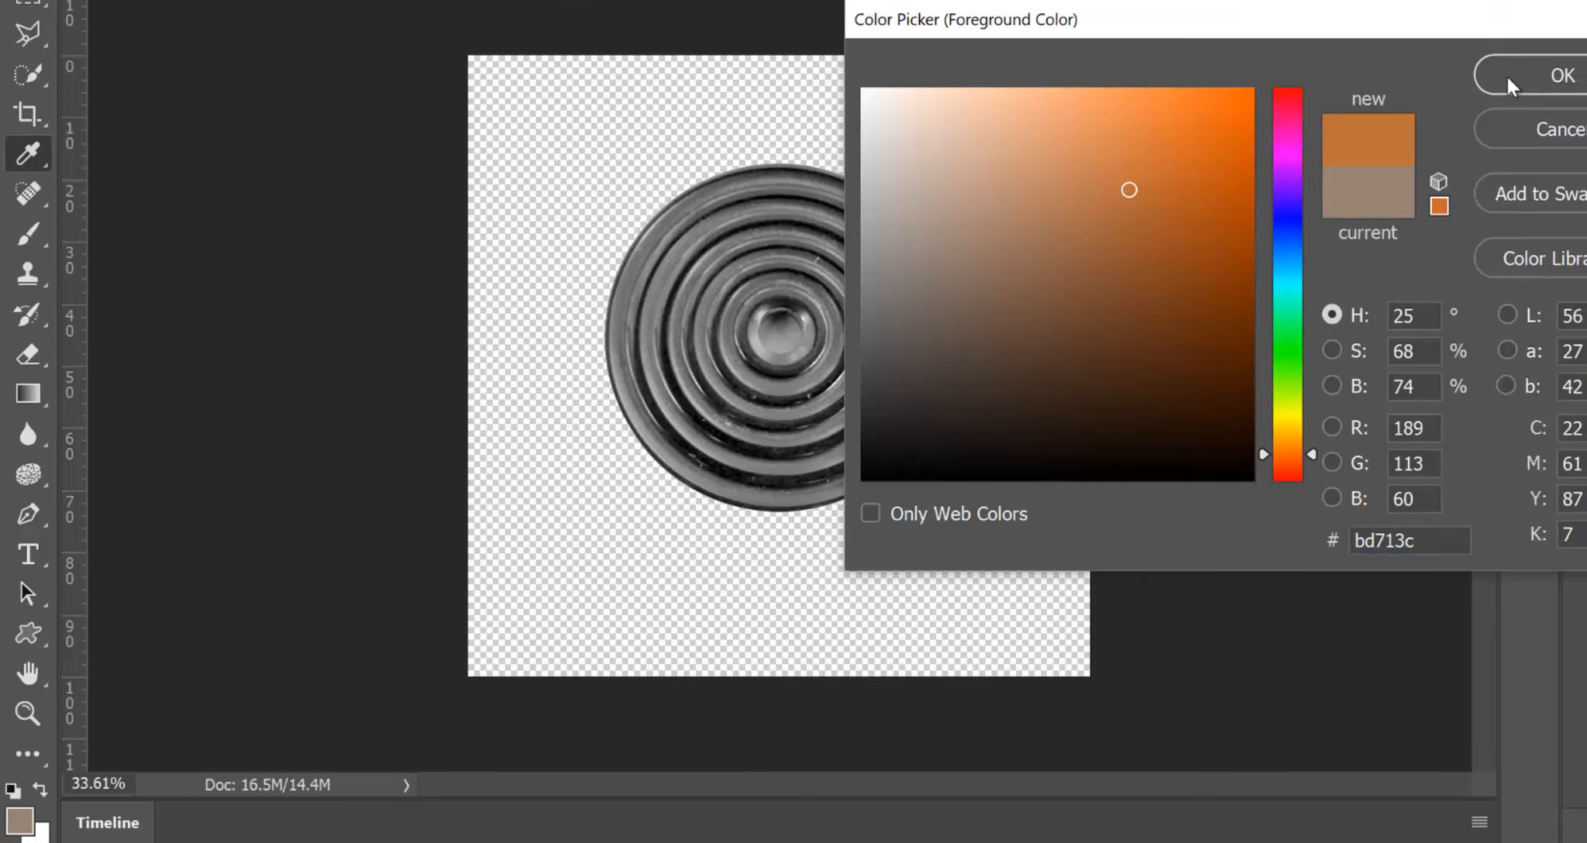
{"action": "left_click", "coordinate": [1515, 69]}
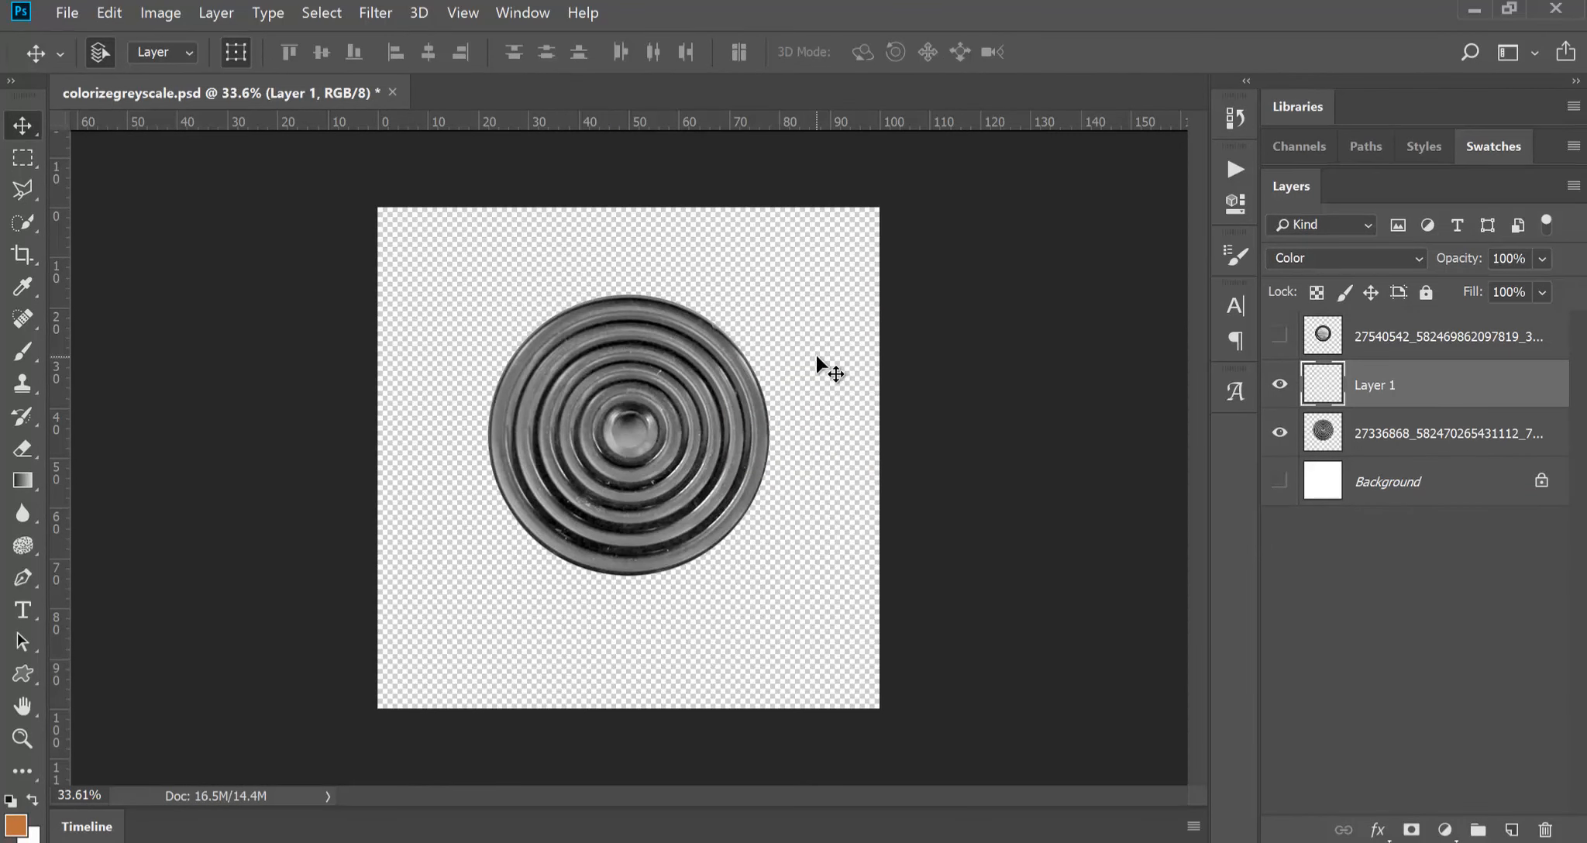
- Fill Layer 1 with the foreground color and clip it to the ringed disc layer below
{"action": "key", "text": "alt+BackSpace"}
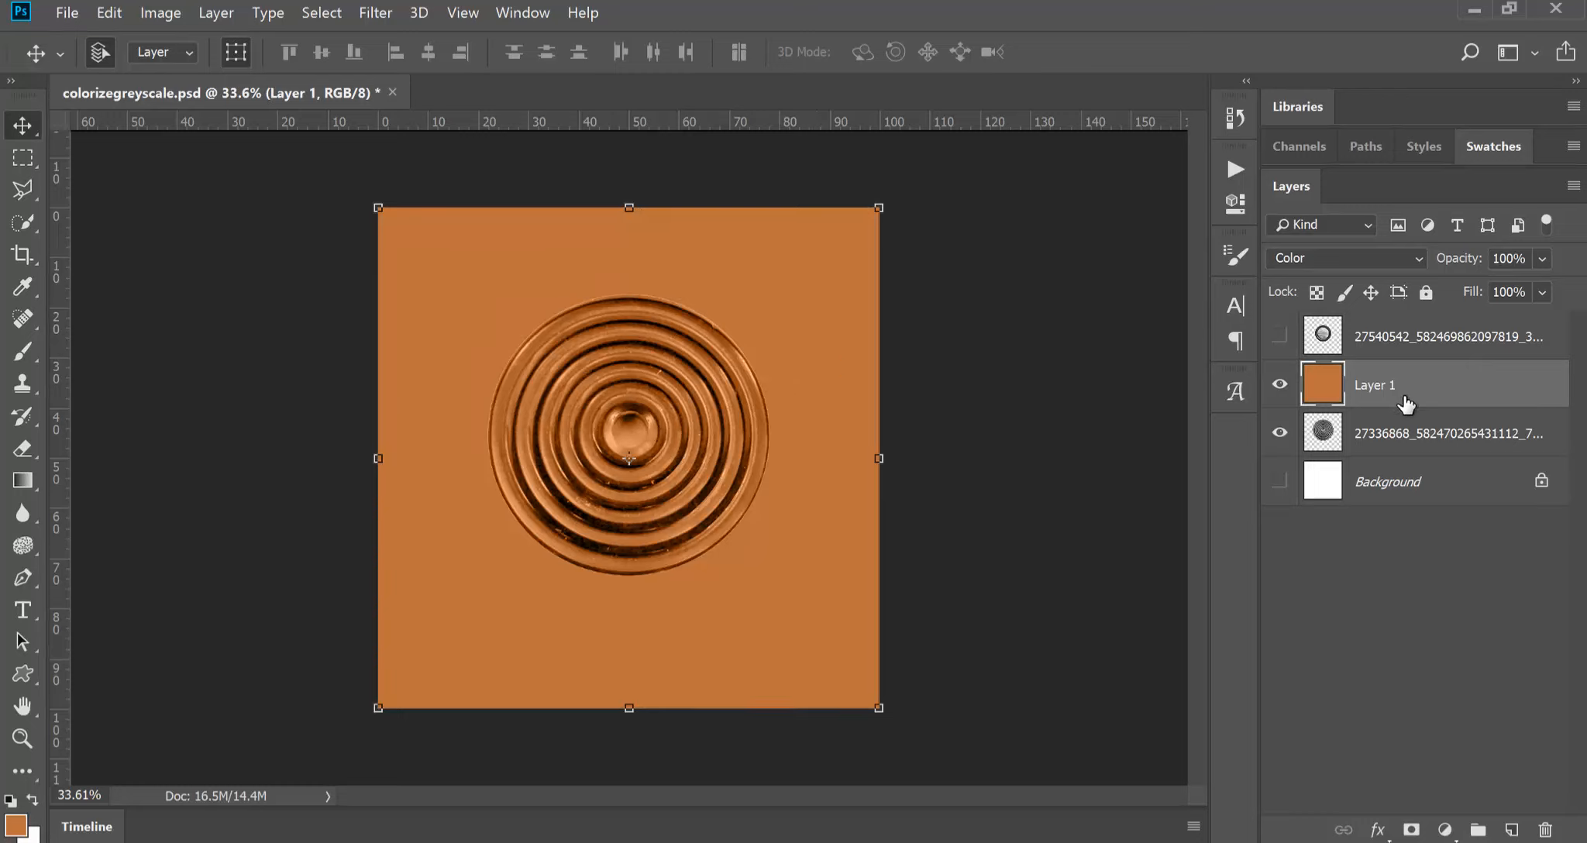
{"action": "left_click_drag", "start_coordinate": [1425, 408], "coordinate": [1429, 405]}
{"action": "left_click", "coordinate": [1429, 404], "text": "alt"}
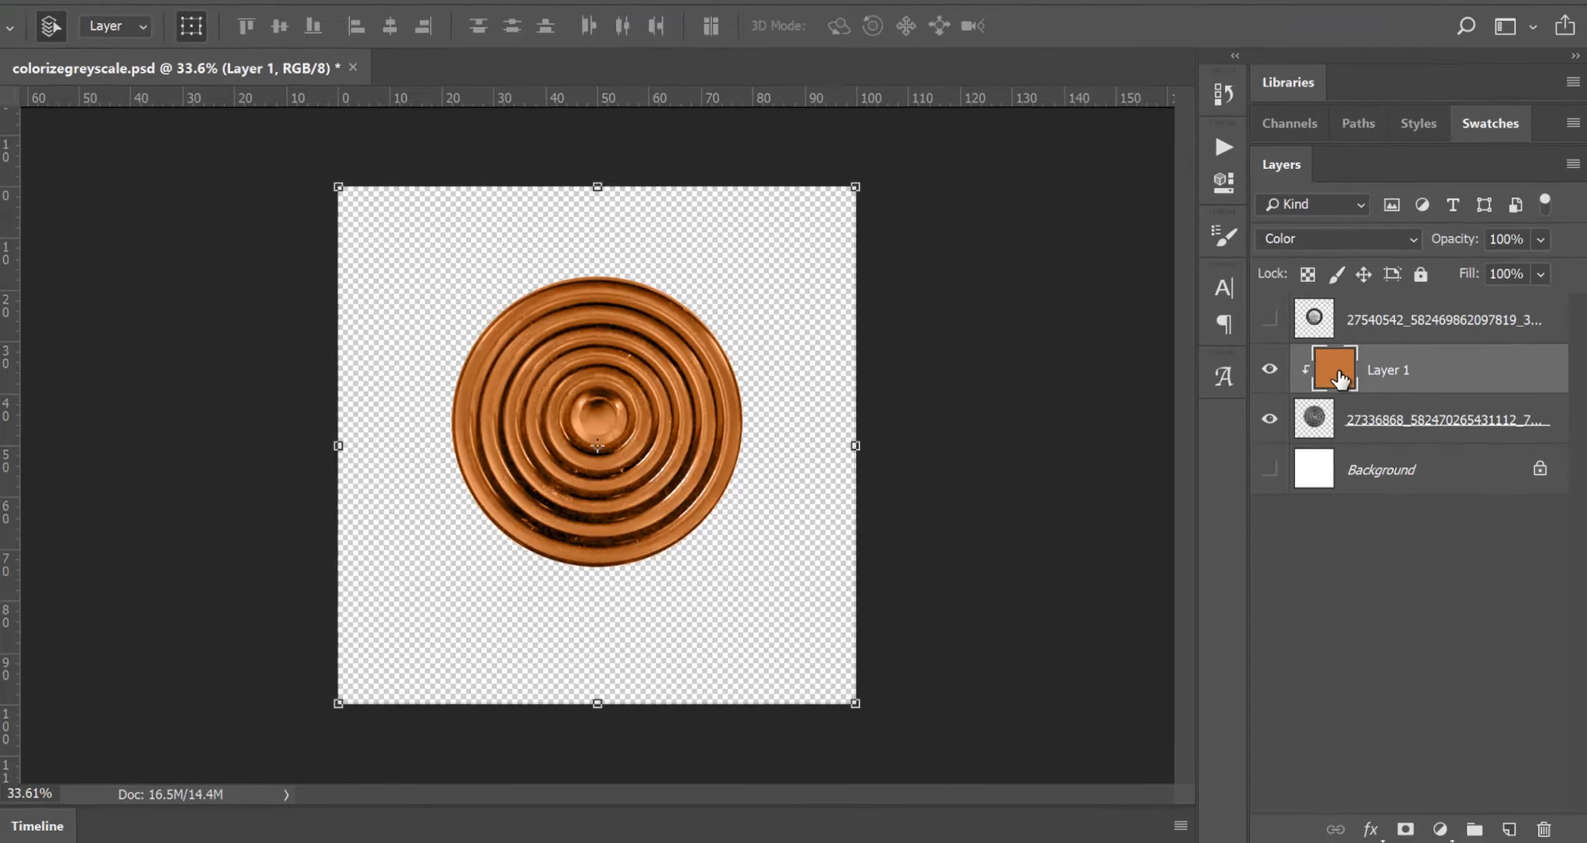
- Adjust Layer 1's fill with Hue/Saturation to hue +6, saturation -39 and lightness +26
{"action": "key", "text": "ctrl+u"}
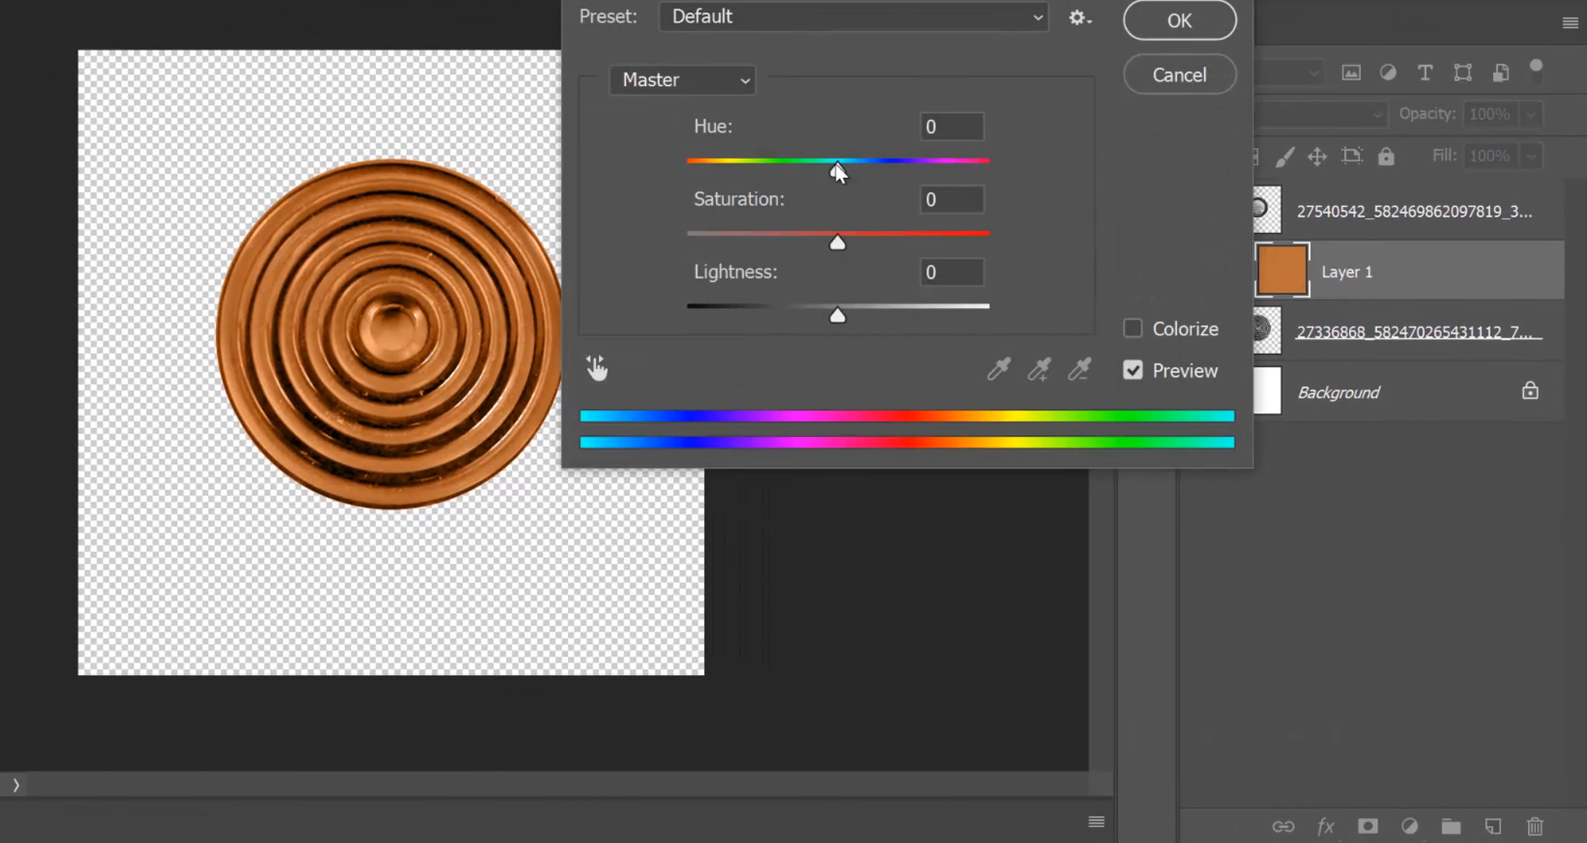
{"action": "mouse_move", "coordinate": [838, 169]}
{"action": "left_mouse_down"}
{"action": "mouse_move", "coordinate": [789, 175]}
{"action": "mouse_move", "coordinate": [850, 175]}
{"action": "left_mouse_up"}
{"action": "left_click_drag", "start_coordinate": [836, 244], "coordinate": [779, 248]}
{"action": "left_click_drag", "start_coordinate": [833, 316], "coordinate": [871, 329]}
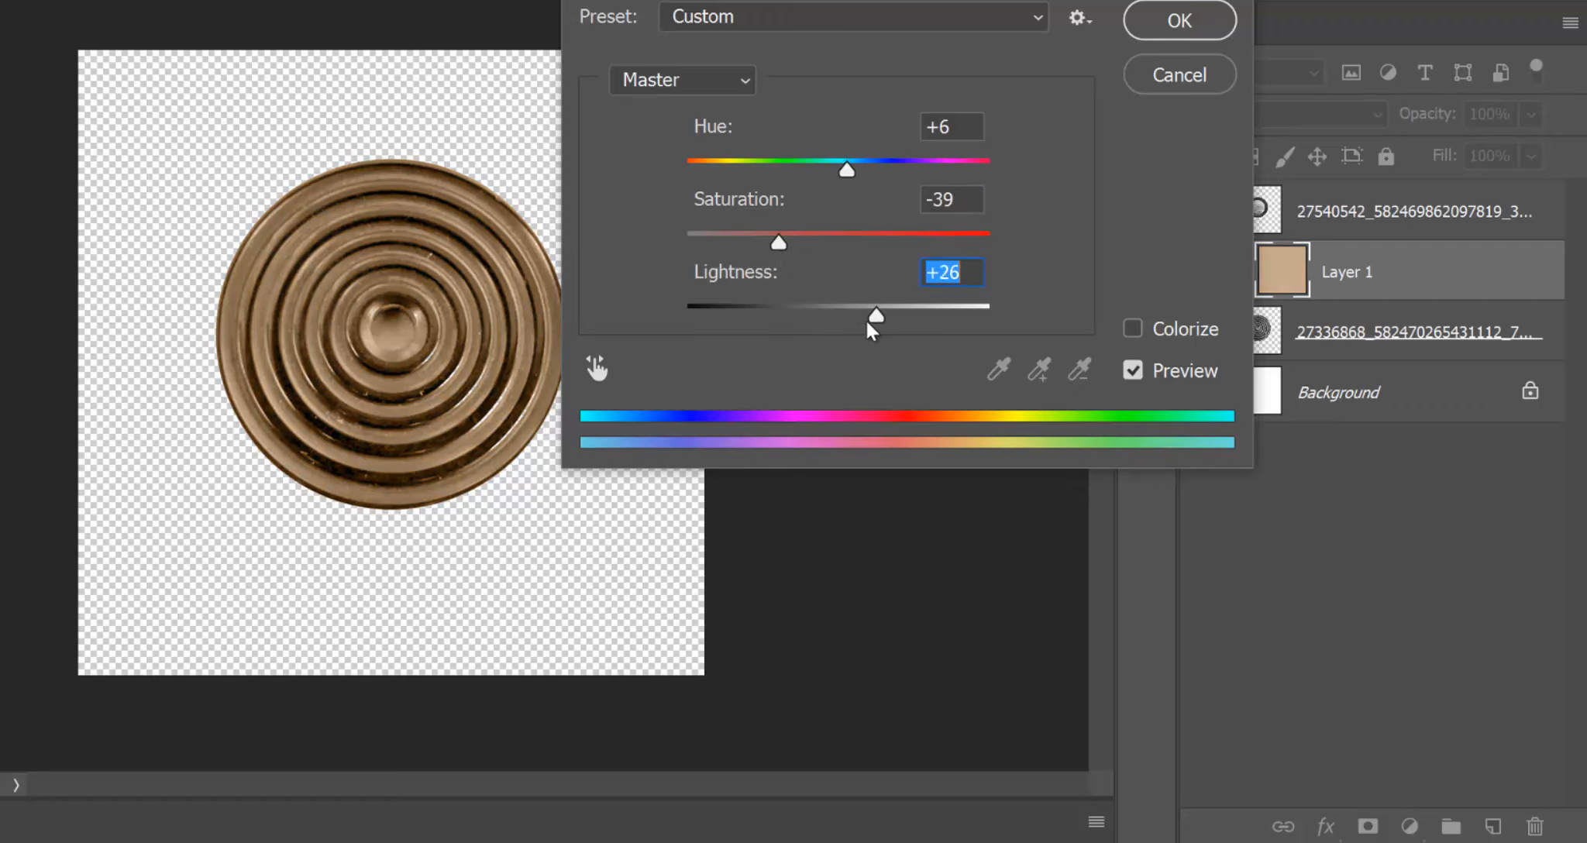
{"action": "left_click", "coordinate": [1180, 22]}
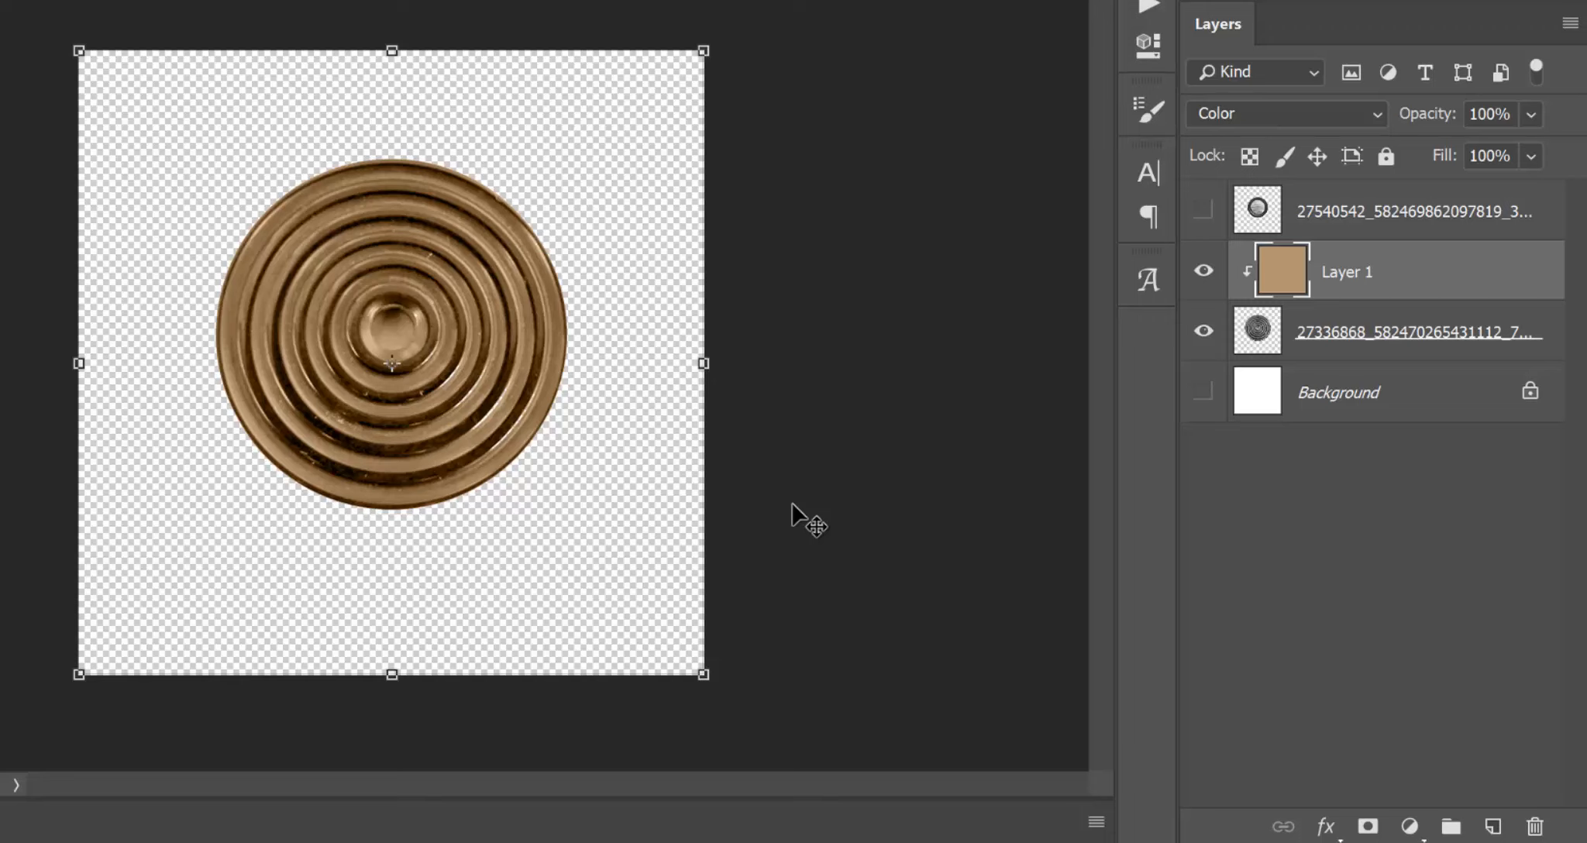
- Delete the color-filled Layer 1 and add a new empty layer above the disc with blend mode Color
{"action": "left_click_drag", "start_coordinate": [1430, 271], "coordinate": [1534, 826]}
{"action": "left_click", "coordinate": [1489, 827]}
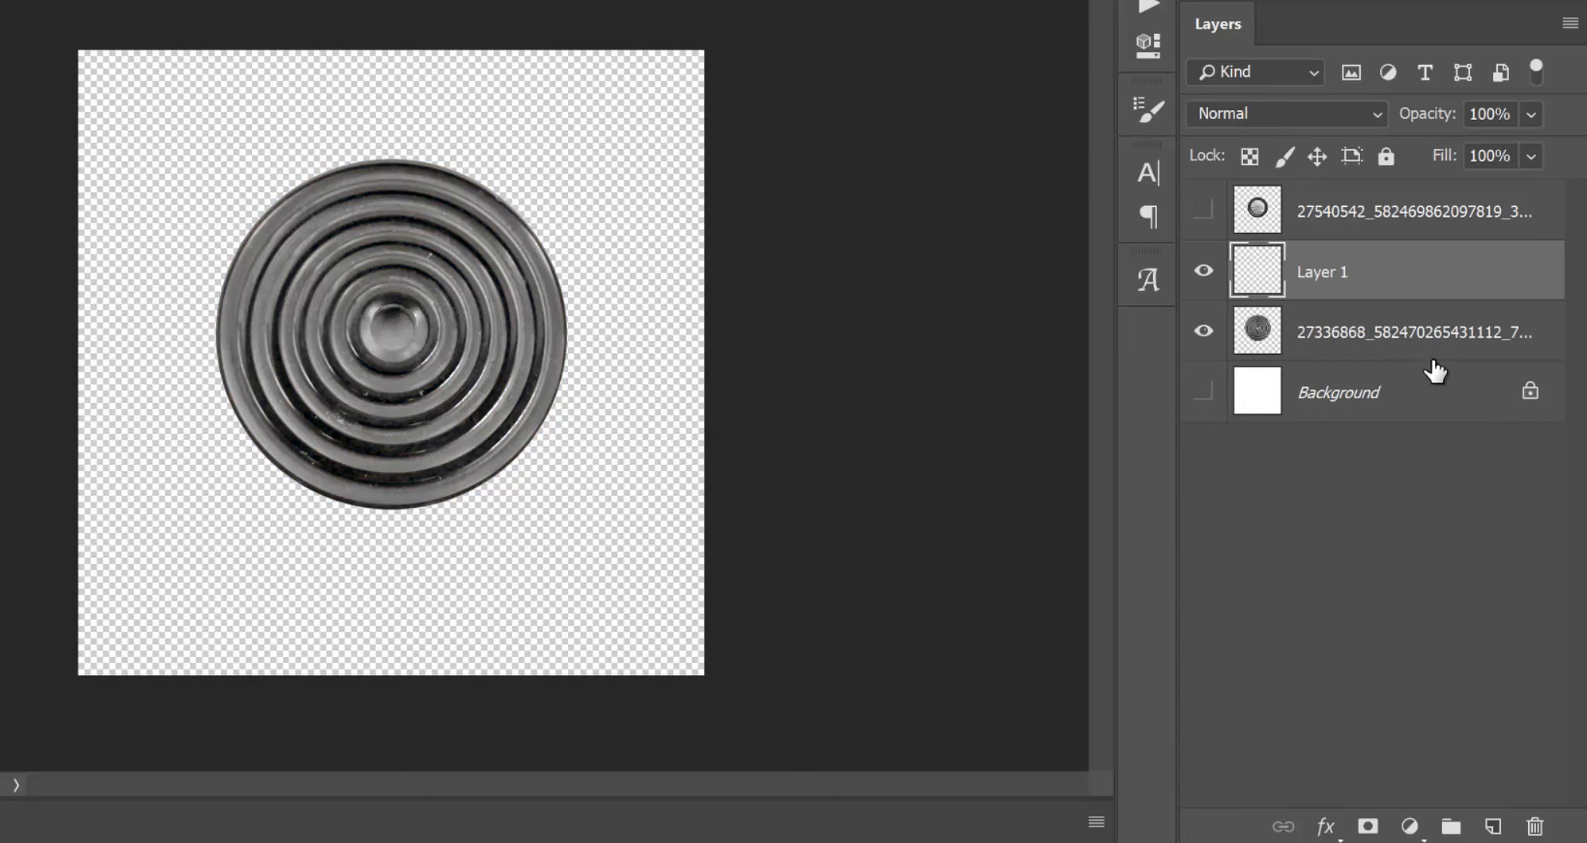
{"action": "left_click", "coordinate": [1302, 113]}
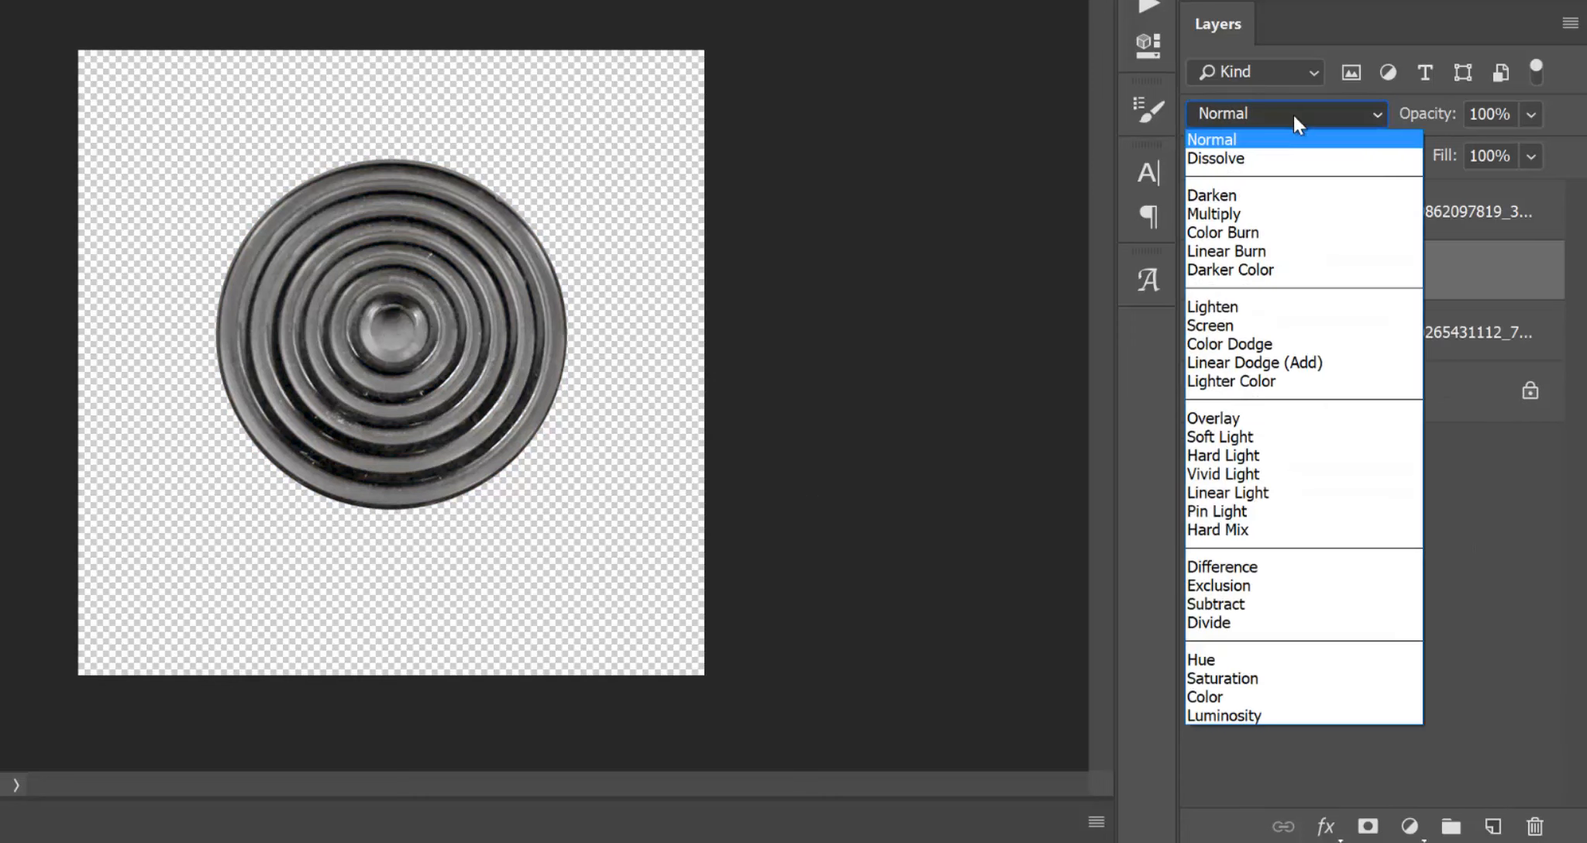
{"action": "left_click", "coordinate": [1236, 696]}
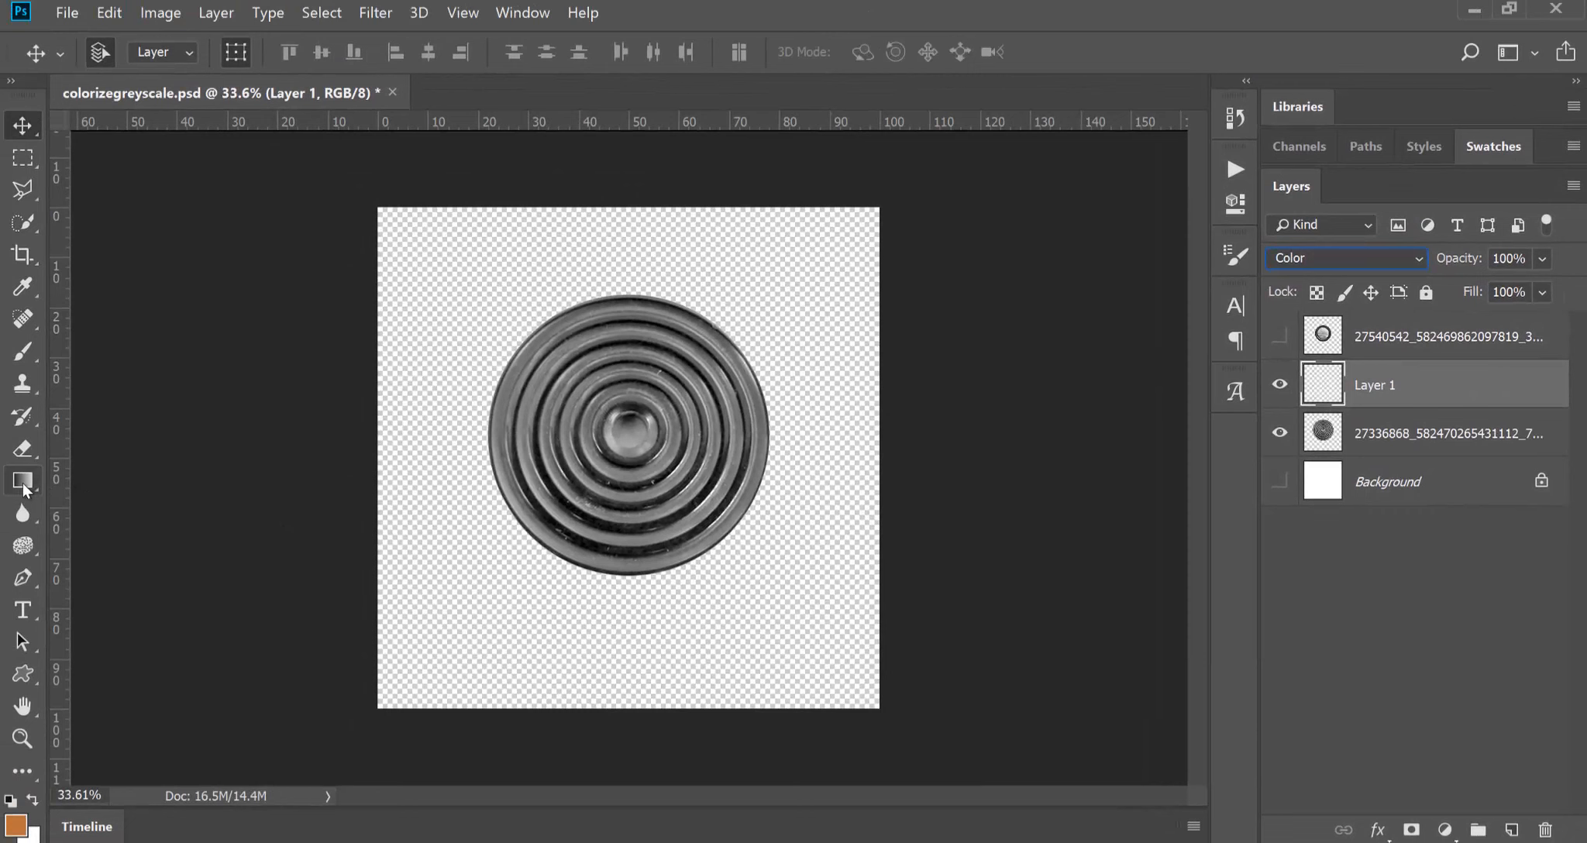
- Activate the Gradient tool and choose the copper-toned brown and white gradient preset
{"action": "left_click", "coordinate": [22, 482]}
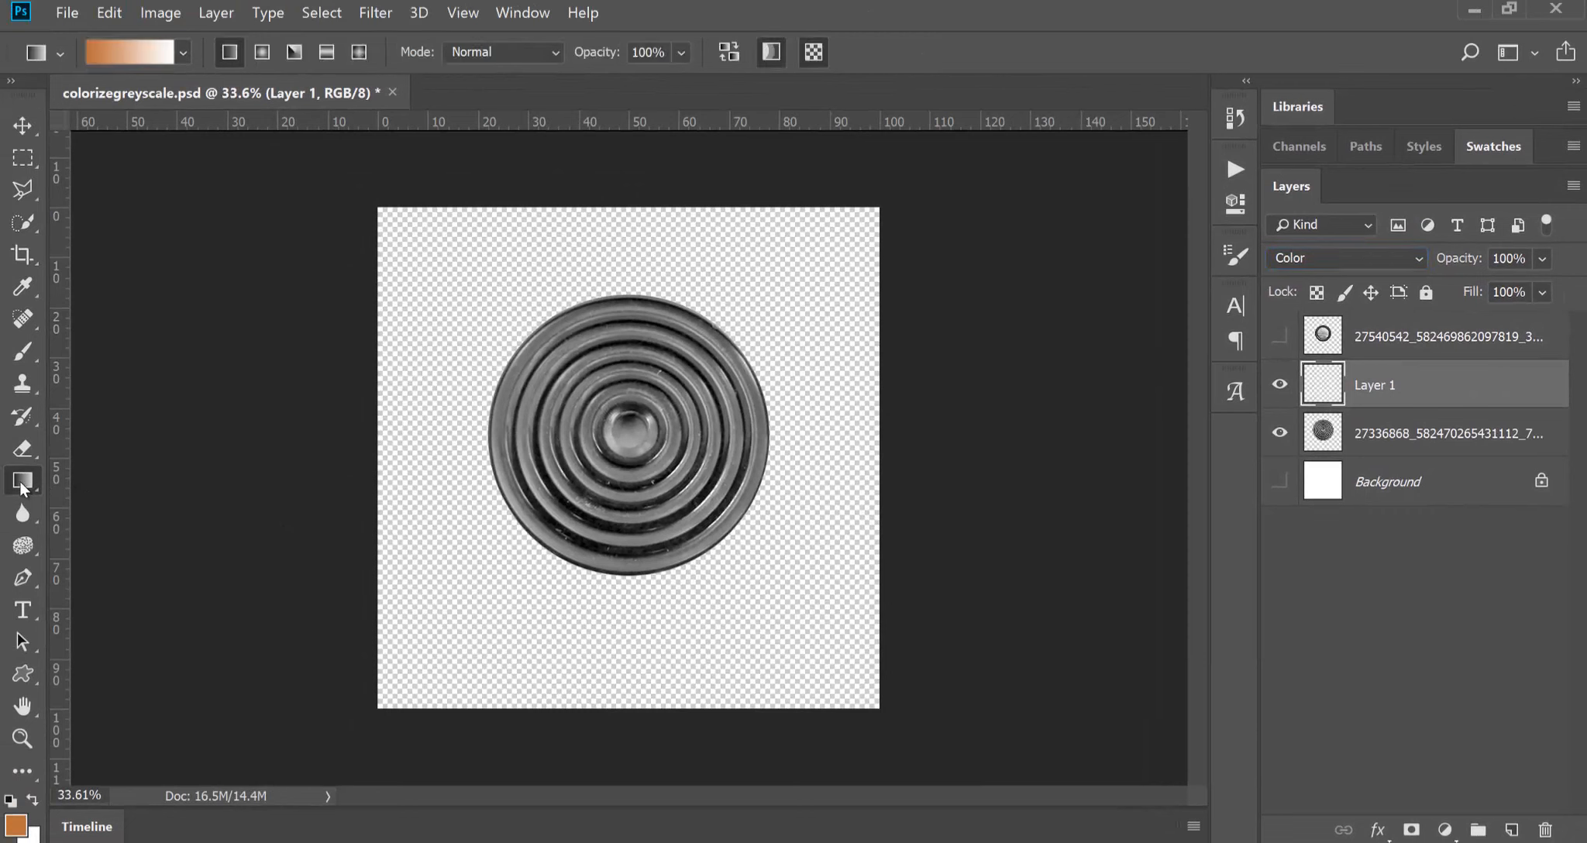
{"action": "right_click", "coordinate": [23, 484]}
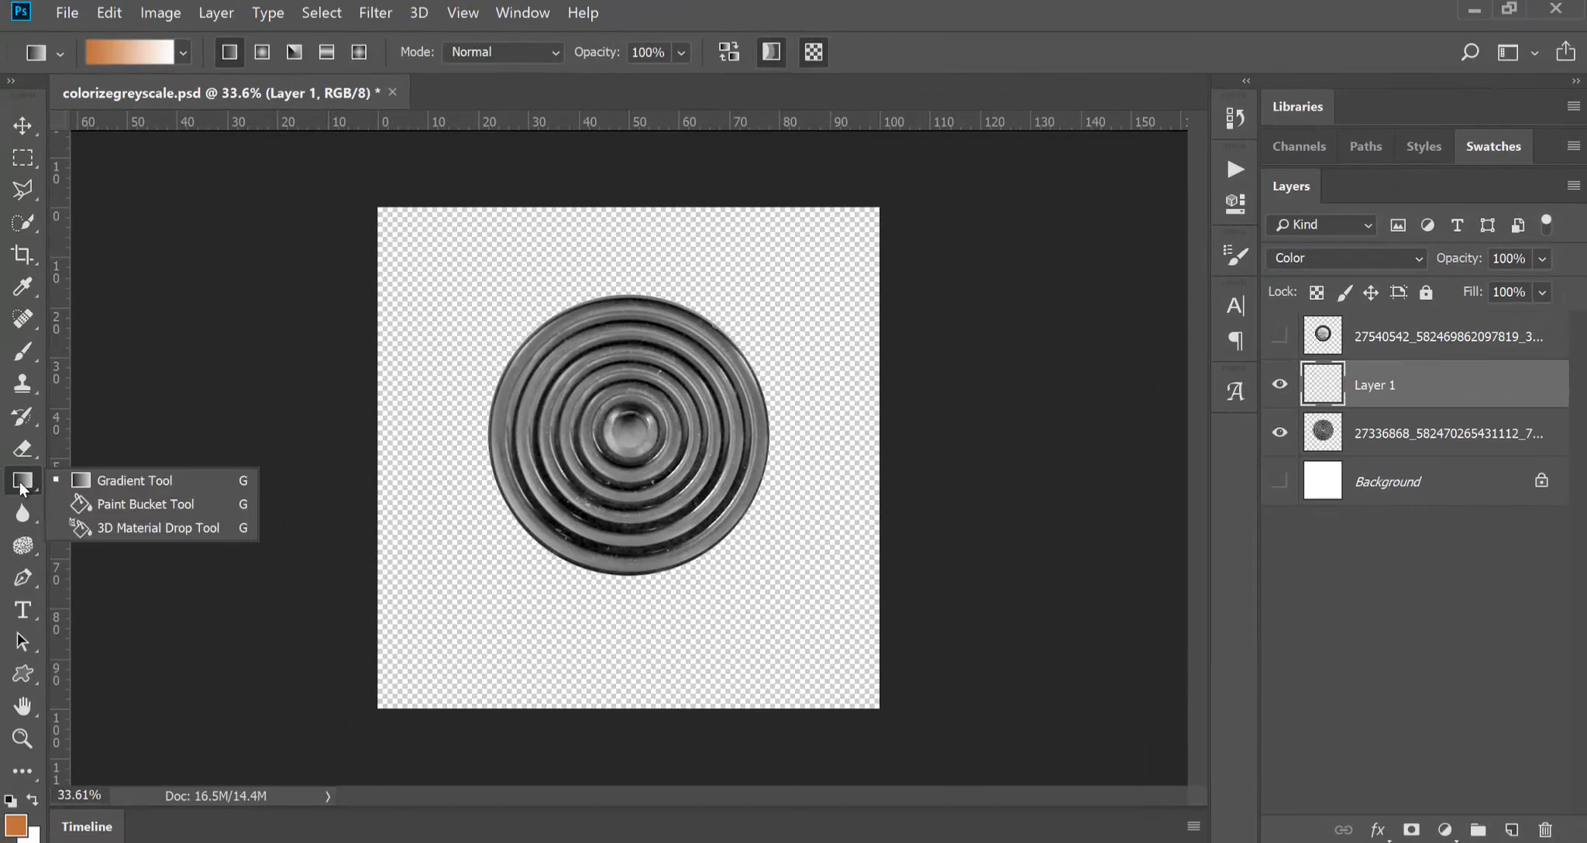
{"action": "left_click", "coordinate": [104, 478]}
{"action": "left_click", "coordinate": [183, 52]}
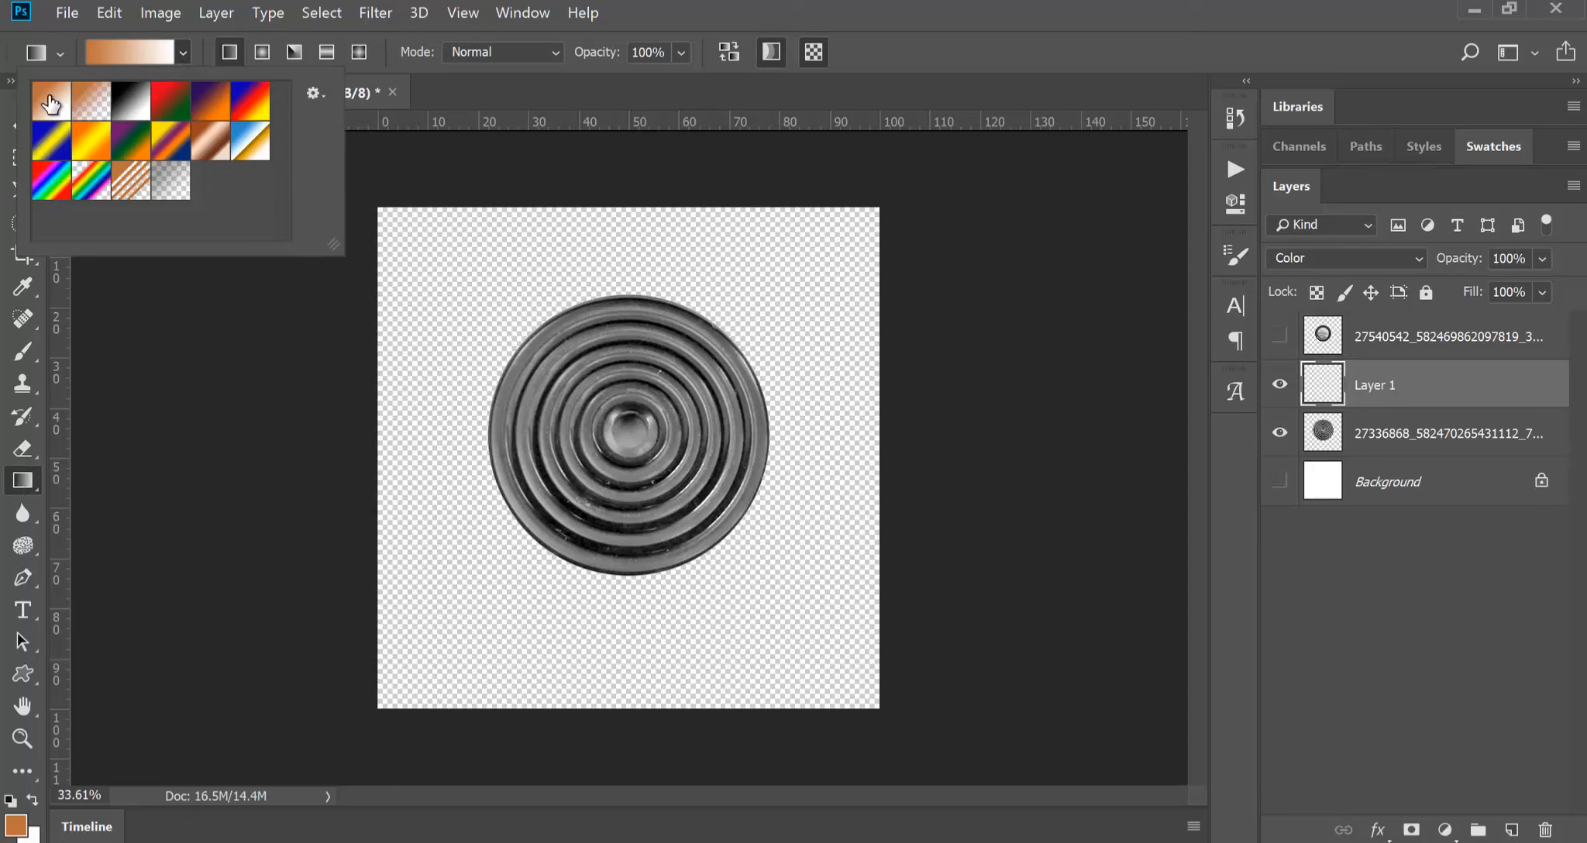
{"action": "left_click", "coordinate": [210, 151]}
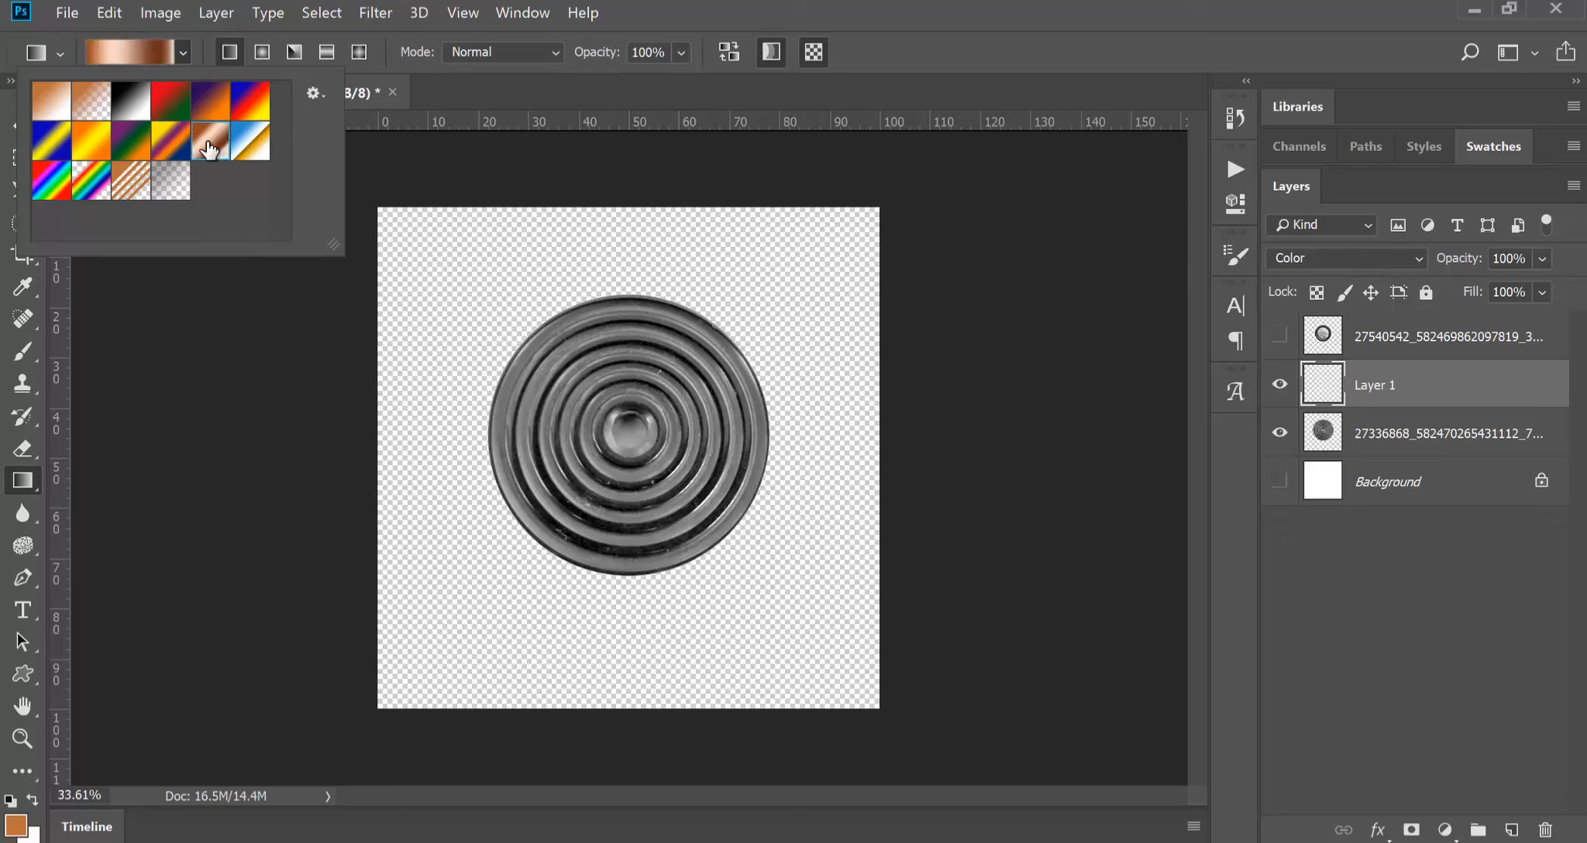
{"action": "left_click", "coordinate": [782, 3]}
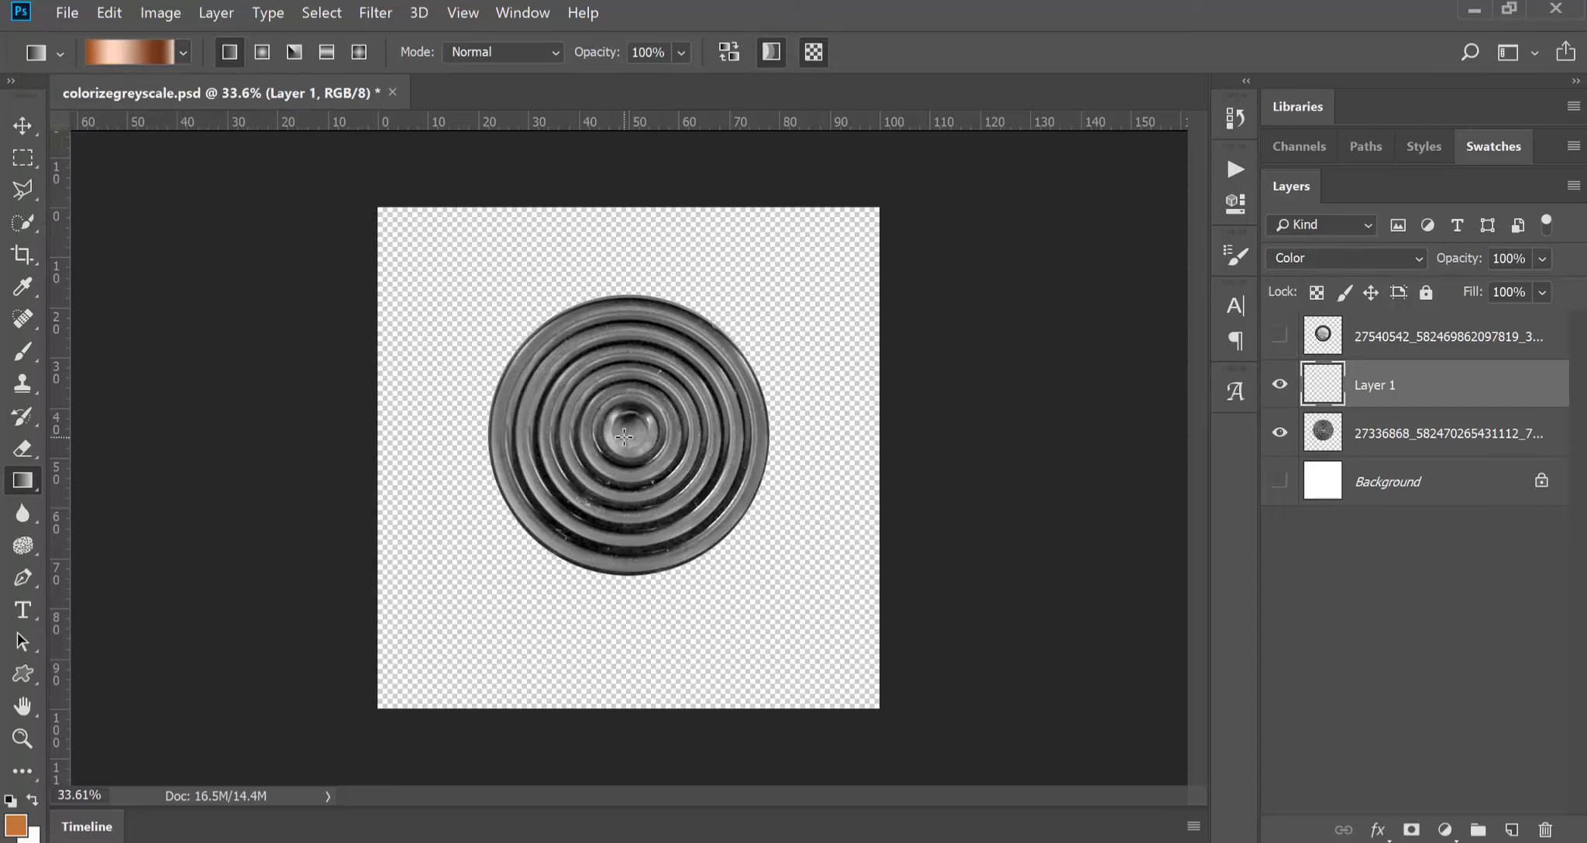
- Draw a diagonal linear gradient from the disc's center toward its upper-right edge and clip Layer 1 to the disc layer
{"action": "left_click_drag", "start_coordinate": [624, 436], "coordinate": [702, 306]}
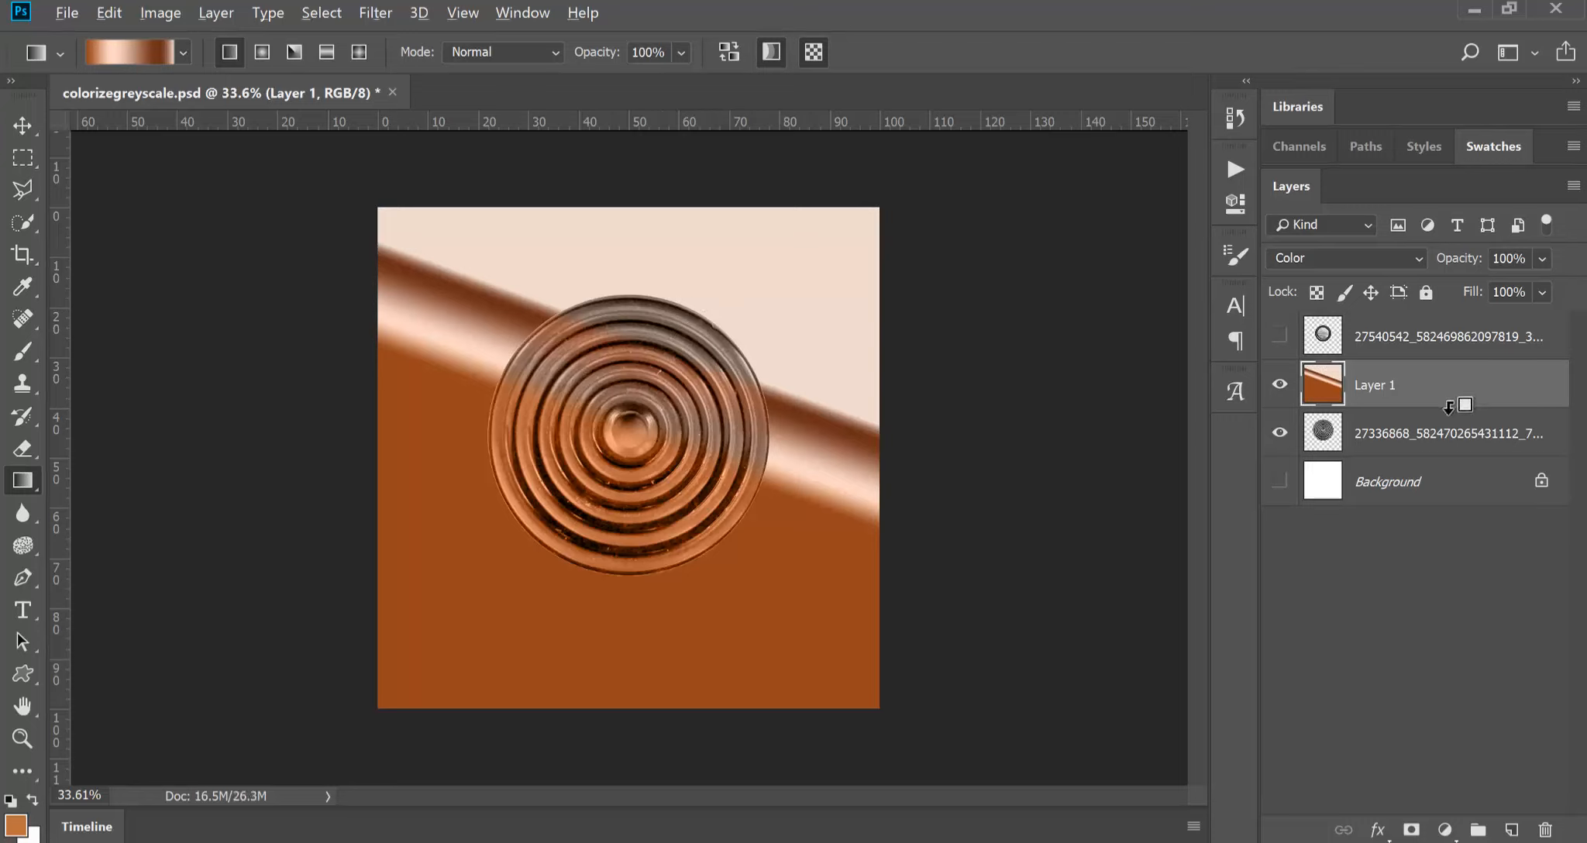
{"action": "left_click", "coordinate": [1449, 407], "text": "alt"}
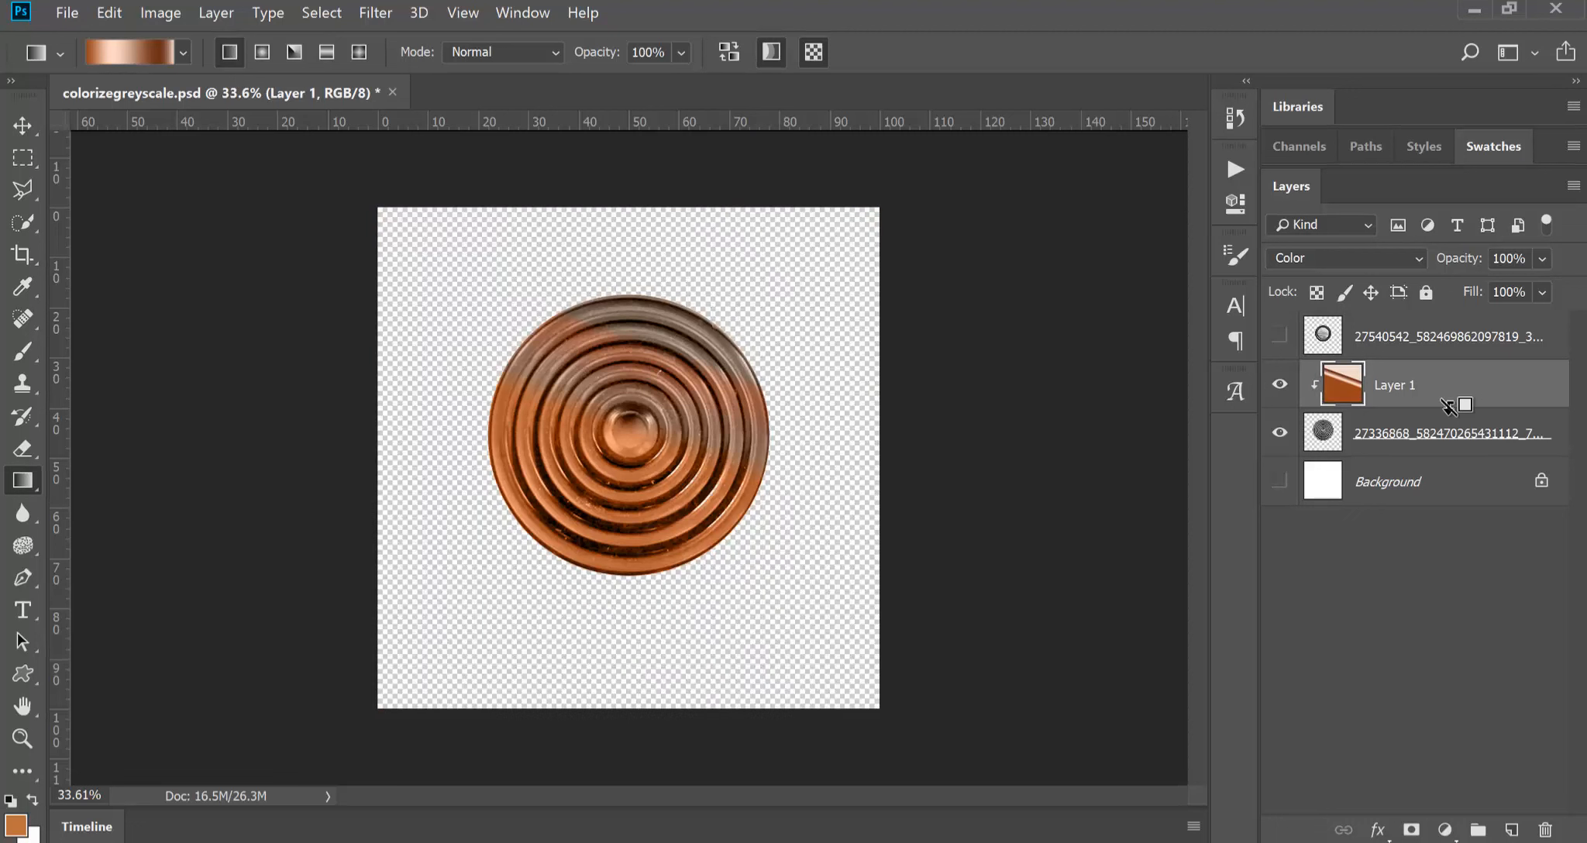
{"action": "scroll", "coordinate": [620, 461], "scroll_direction": "up", "scroll_amount": 1}
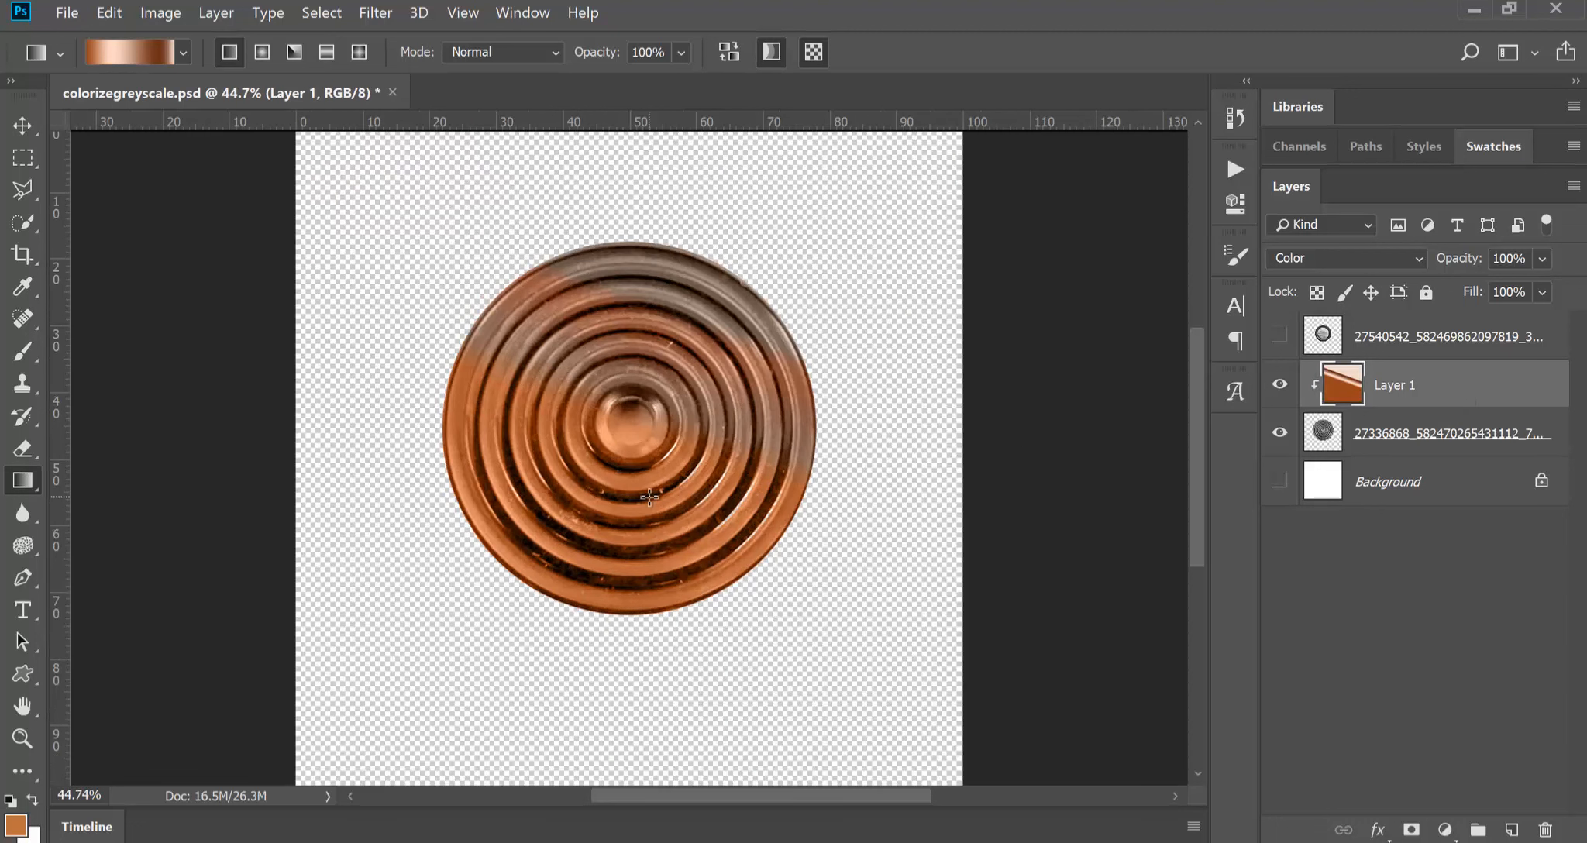
{"action": "scroll", "coordinate": [649, 497], "scroll_direction": "up", "scroll_amount": 1}
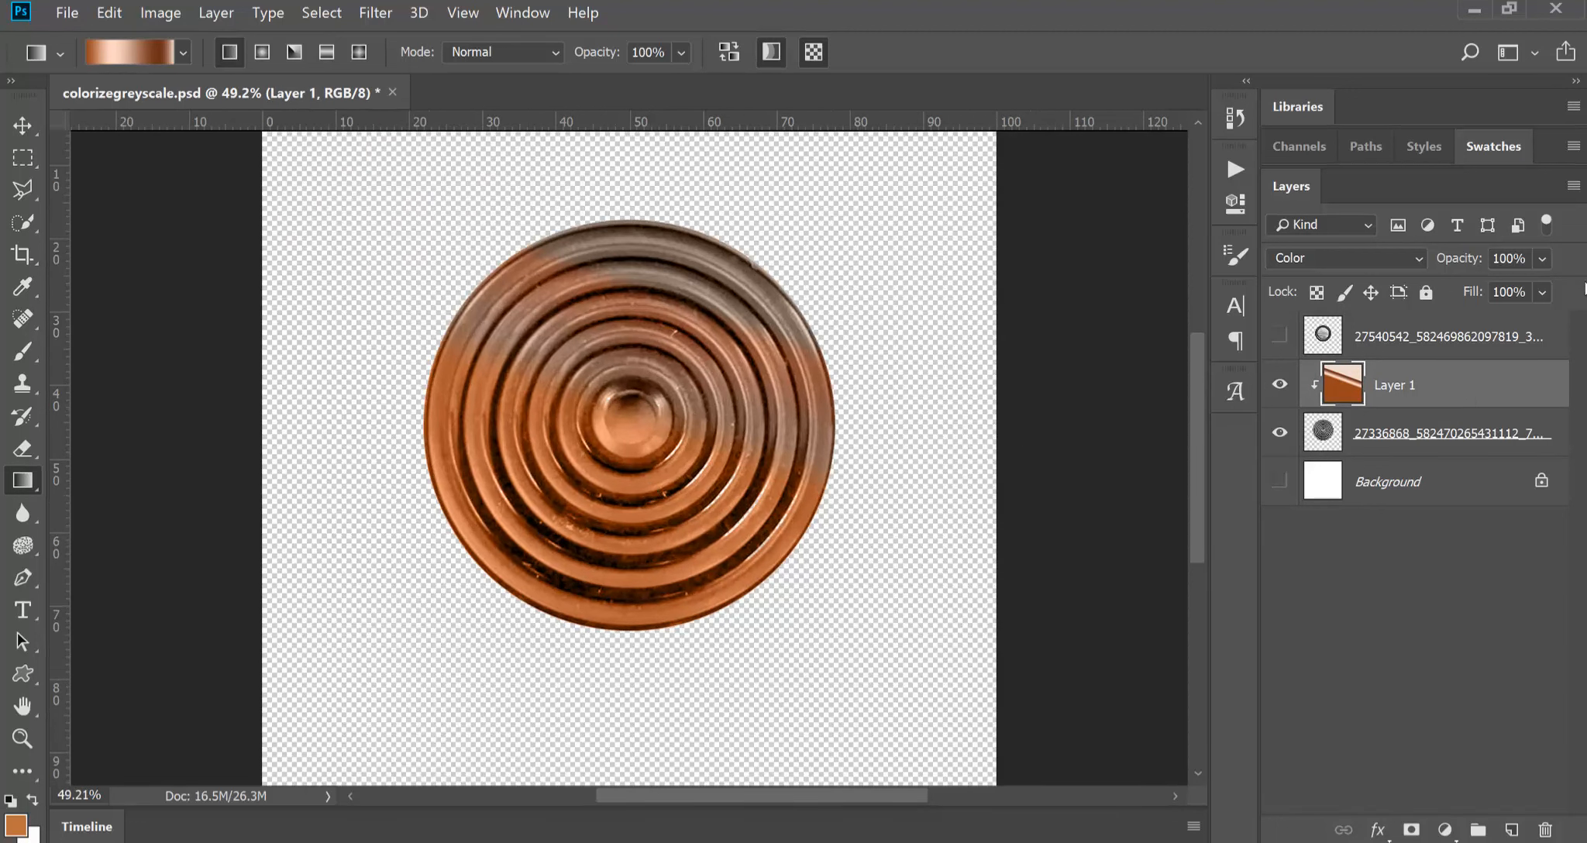
- Try a 56% opacity on Layer 1, and restore it to 100%
{"action": "left_click_drag", "start_coordinate": [1472, 263], "coordinate": [1440, 270]}
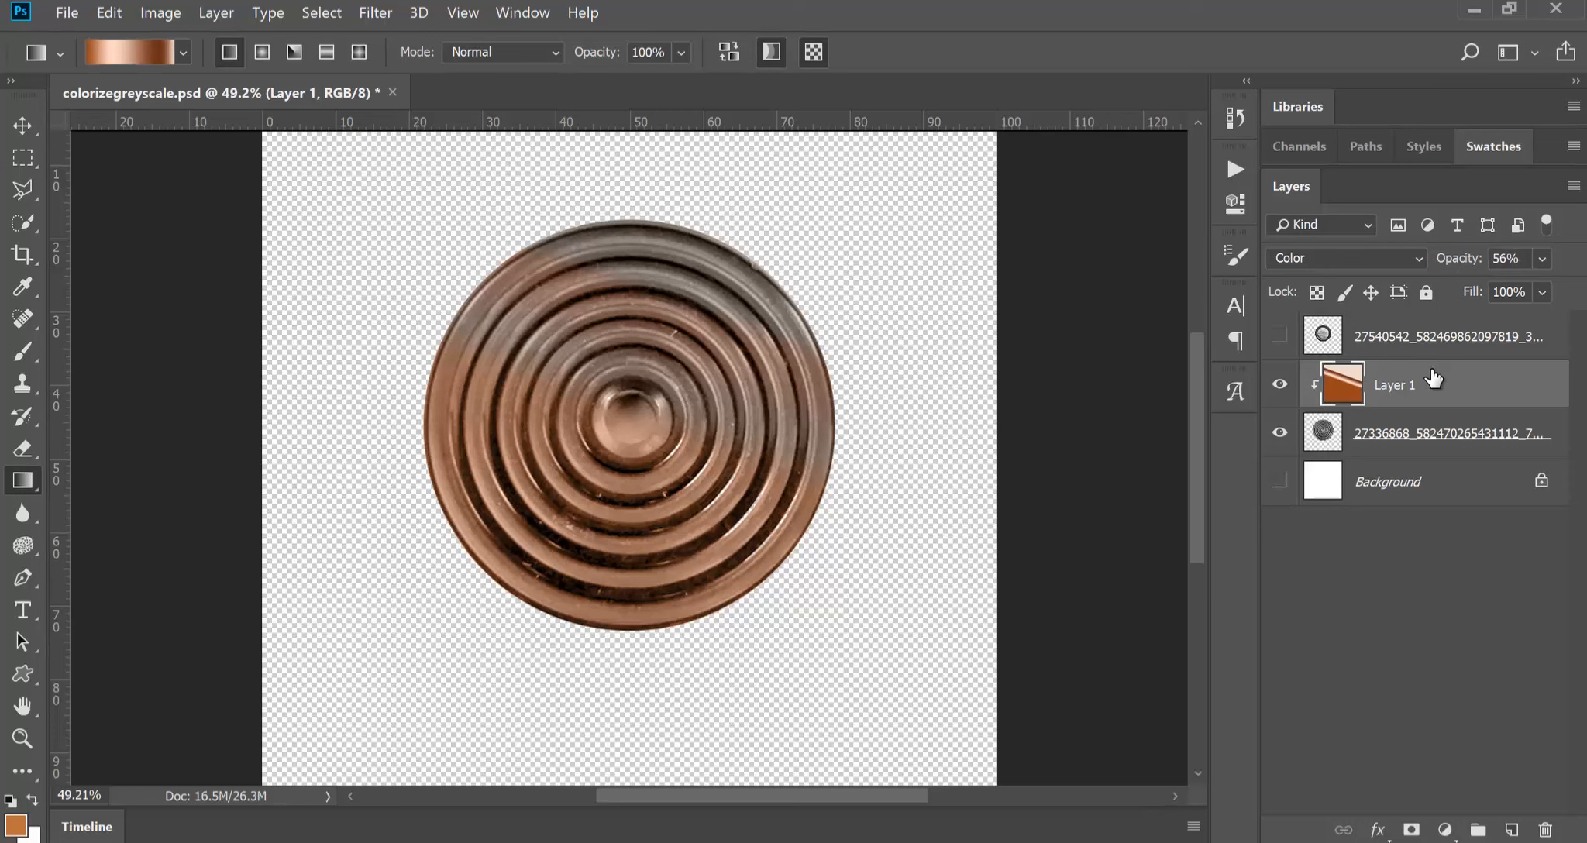
{"action": "scroll", "coordinate": [837, 491], "scroll_direction": "down", "scroll_amount": 1}
{"action": "scroll", "coordinate": [837, 491], "scroll_direction": "down", "scroll_amount": 1}
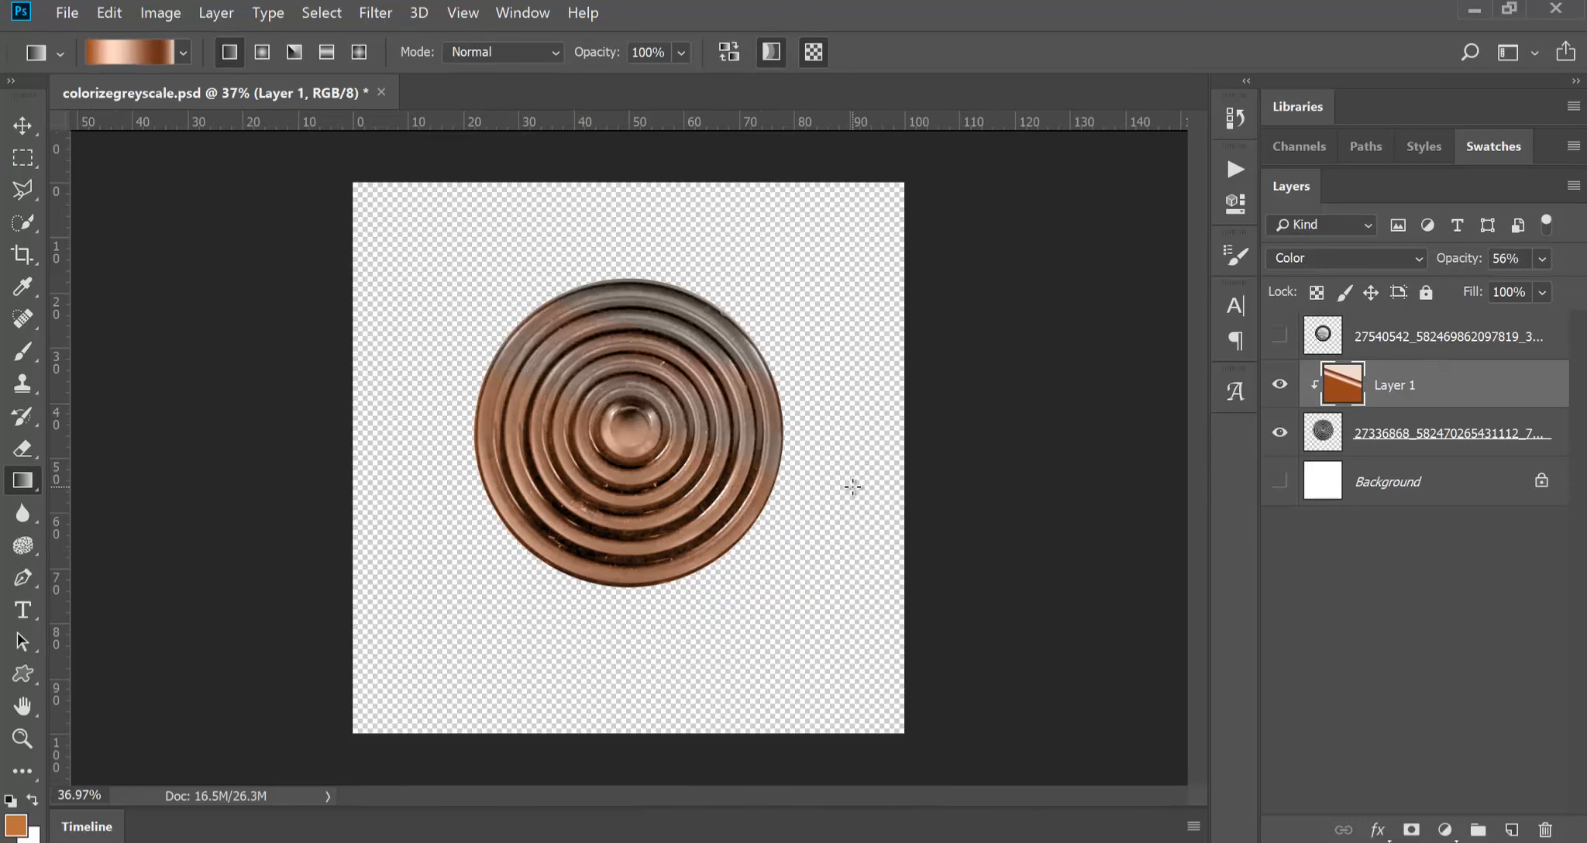
{"action": "left_click_drag", "start_coordinate": [1449, 268], "coordinate": [1544, 266]}
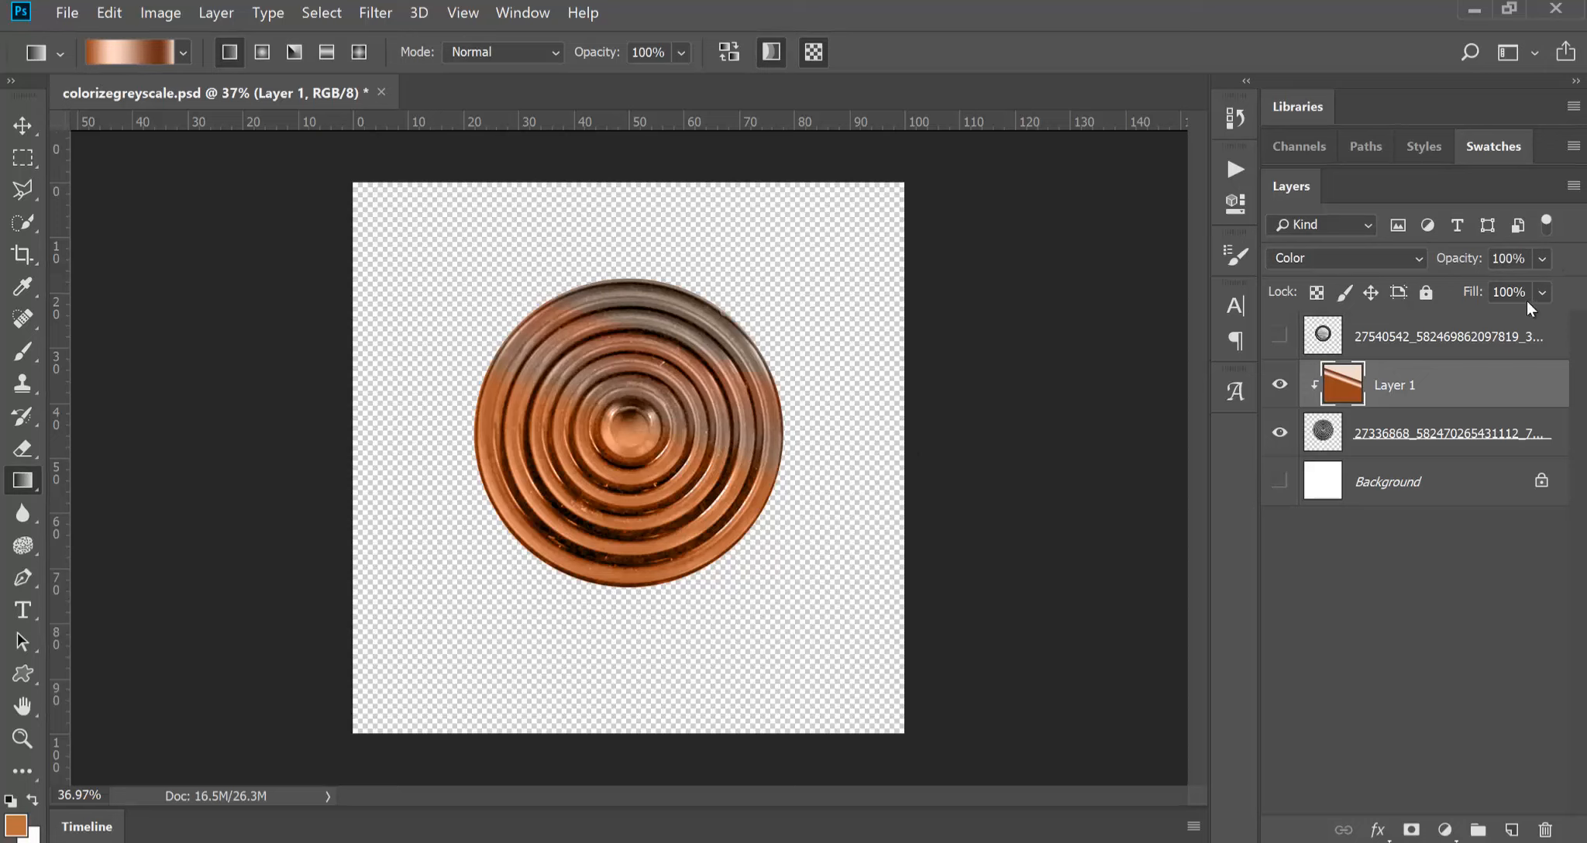
- Try the radial gradient style on Layer 1, redrawing it across the disc from several start points and directions
{"action": "left_click", "coordinate": [263, 52]}
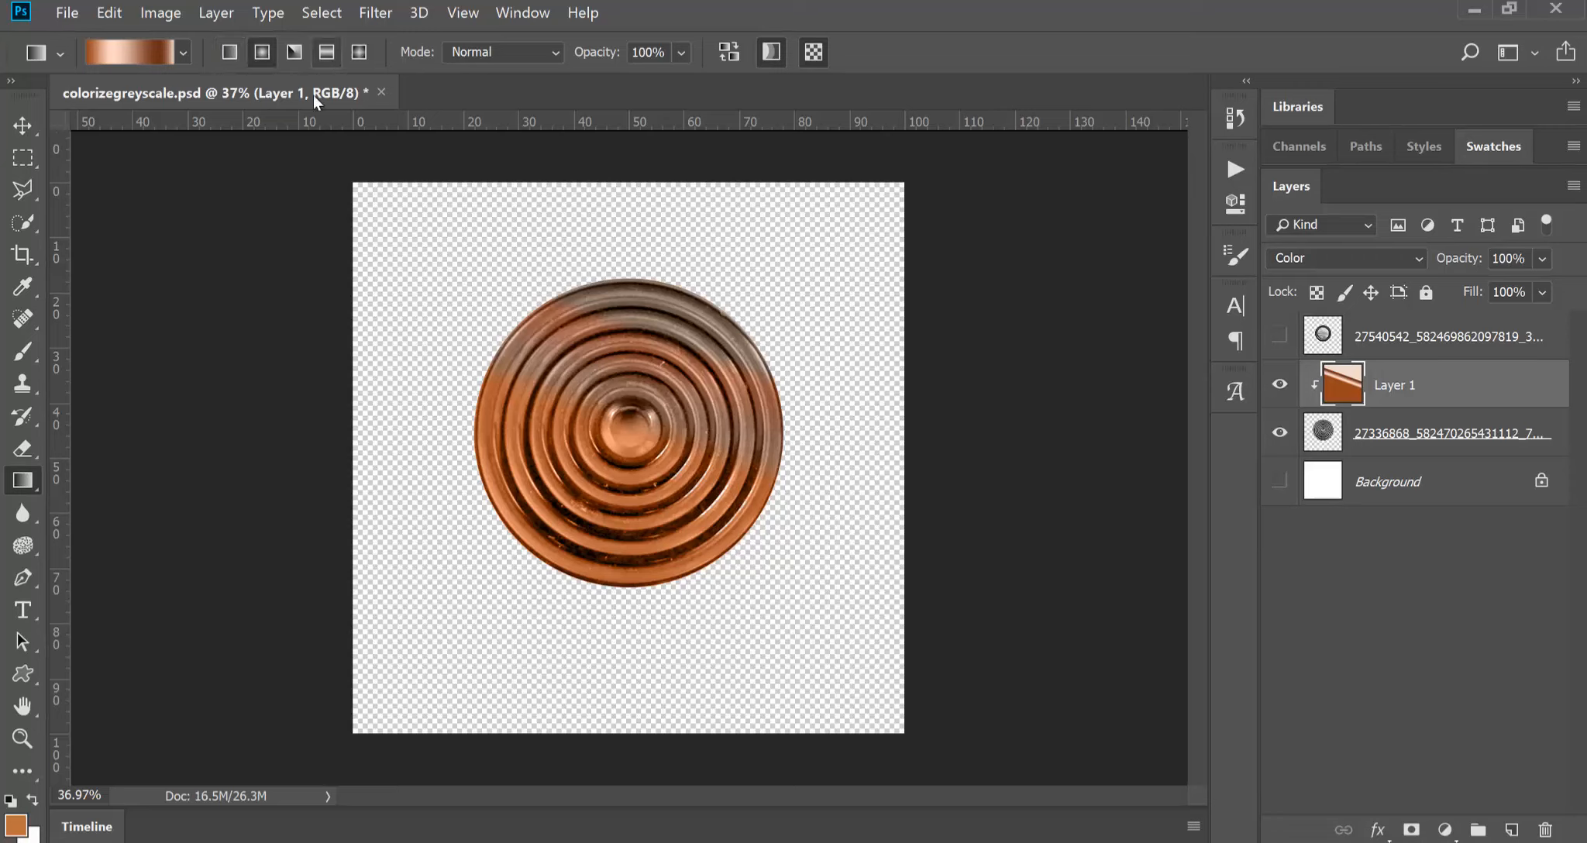
{"action": "left_click_drag", "start_coordinate": [607, 434], "coordinate": [697, 306]}
{"action": "scroll", "coordinate": [787, 482], "scroll_direction": "up", "scroll_amount": 3}
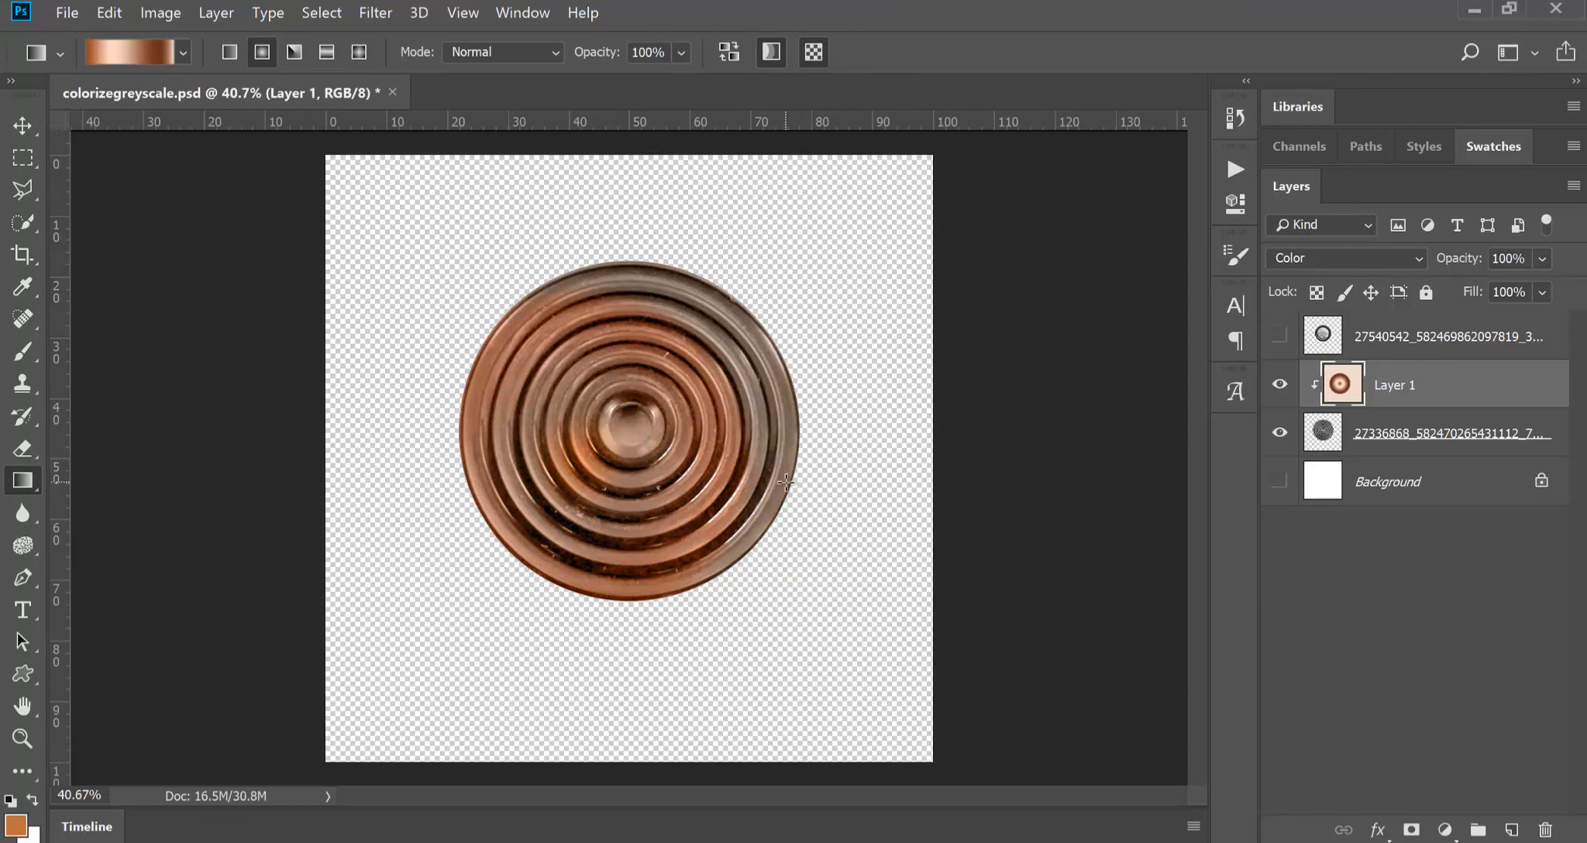
{"action": "left_click_drag", "start_coordinate": [630, 422], "coordinate": [854, 315]}
{"action": "left_click_drag", "start_coordinate": [719, 349], "coordinate": [584, 518]}
{"action": "left_click_drag", "start_coordinate": [614, 298], "coordinate": [677, 635]}
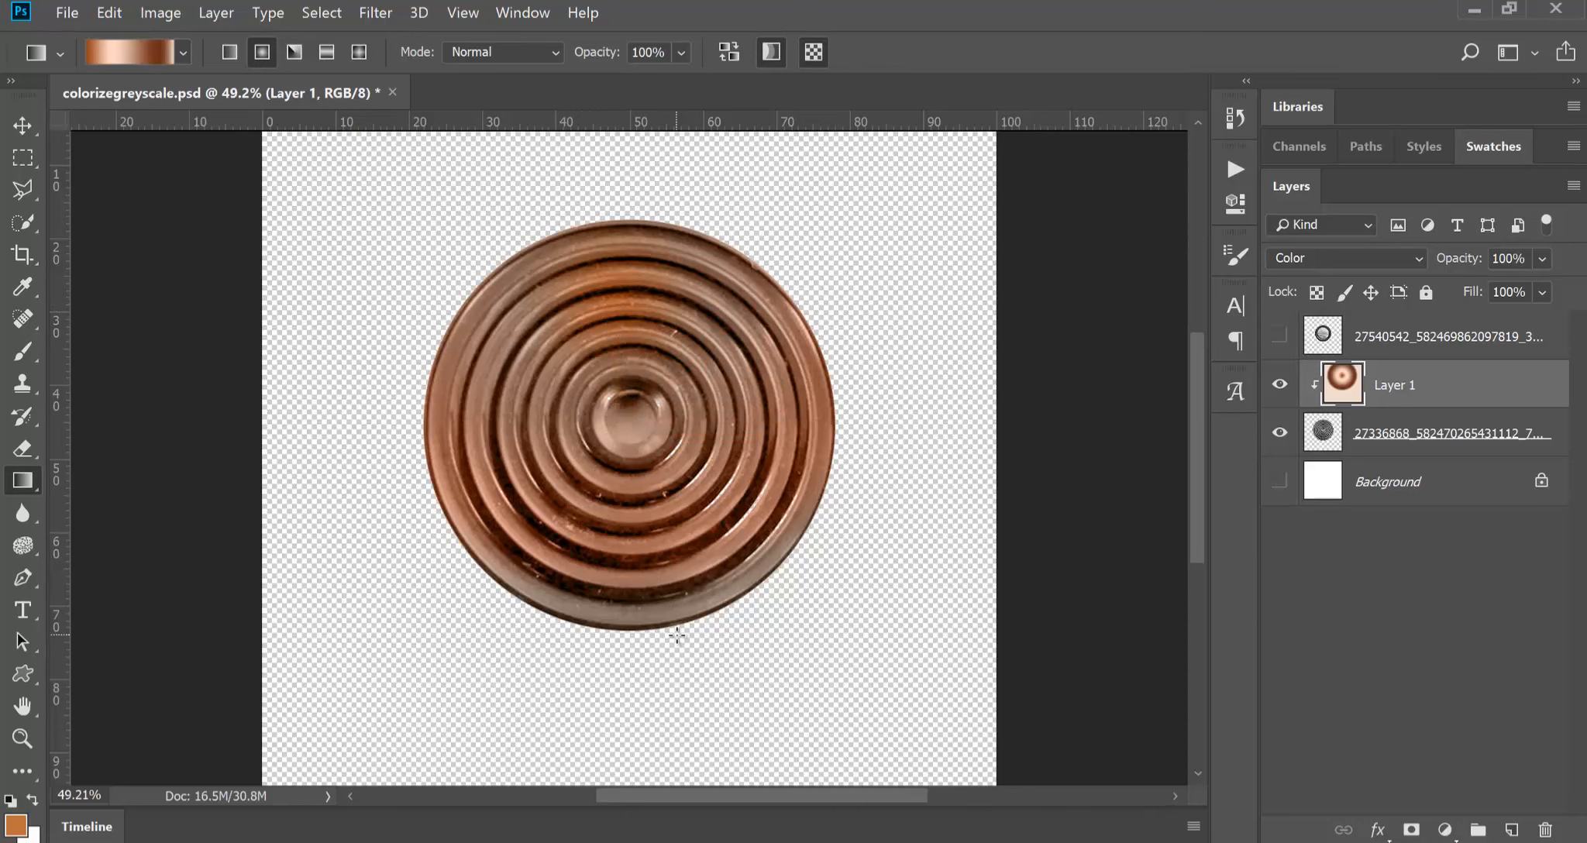
{"action": "scroll", "coordinate": [821, 572], "scroll_direction": "down", "scroll_amount": 2}
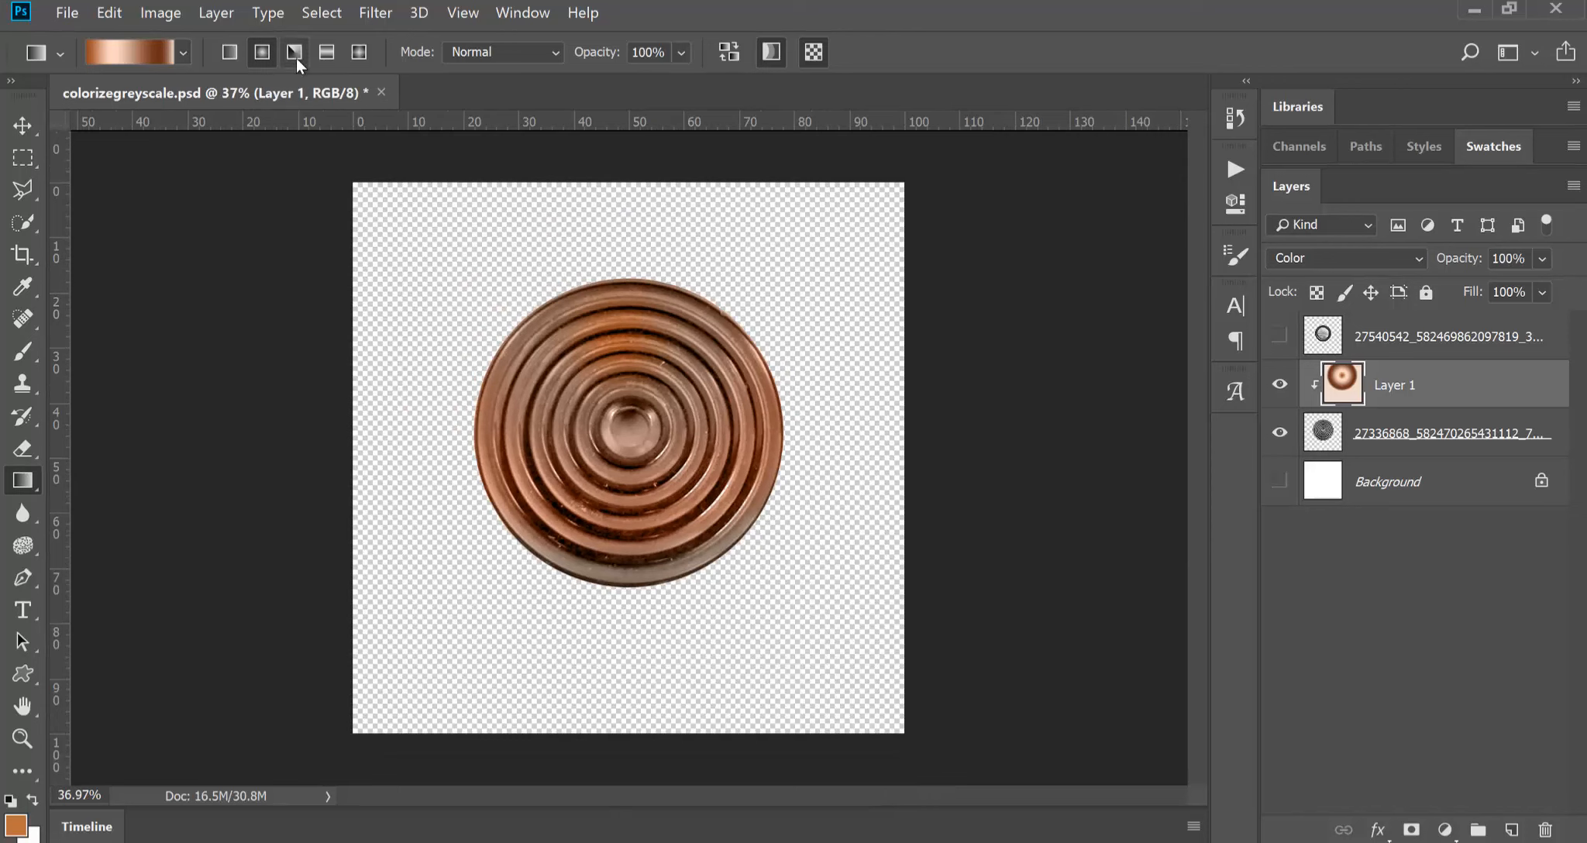
- Try the angle gradient style on Layer 1, redrawing it over the disc vertically, horizontally and diagonally
{"action": "left_click", "coordinate": [295, 53]}
{"action": "left_click_drag", "start_coordinate": [614, 349], "coordinate": [618, 582]}
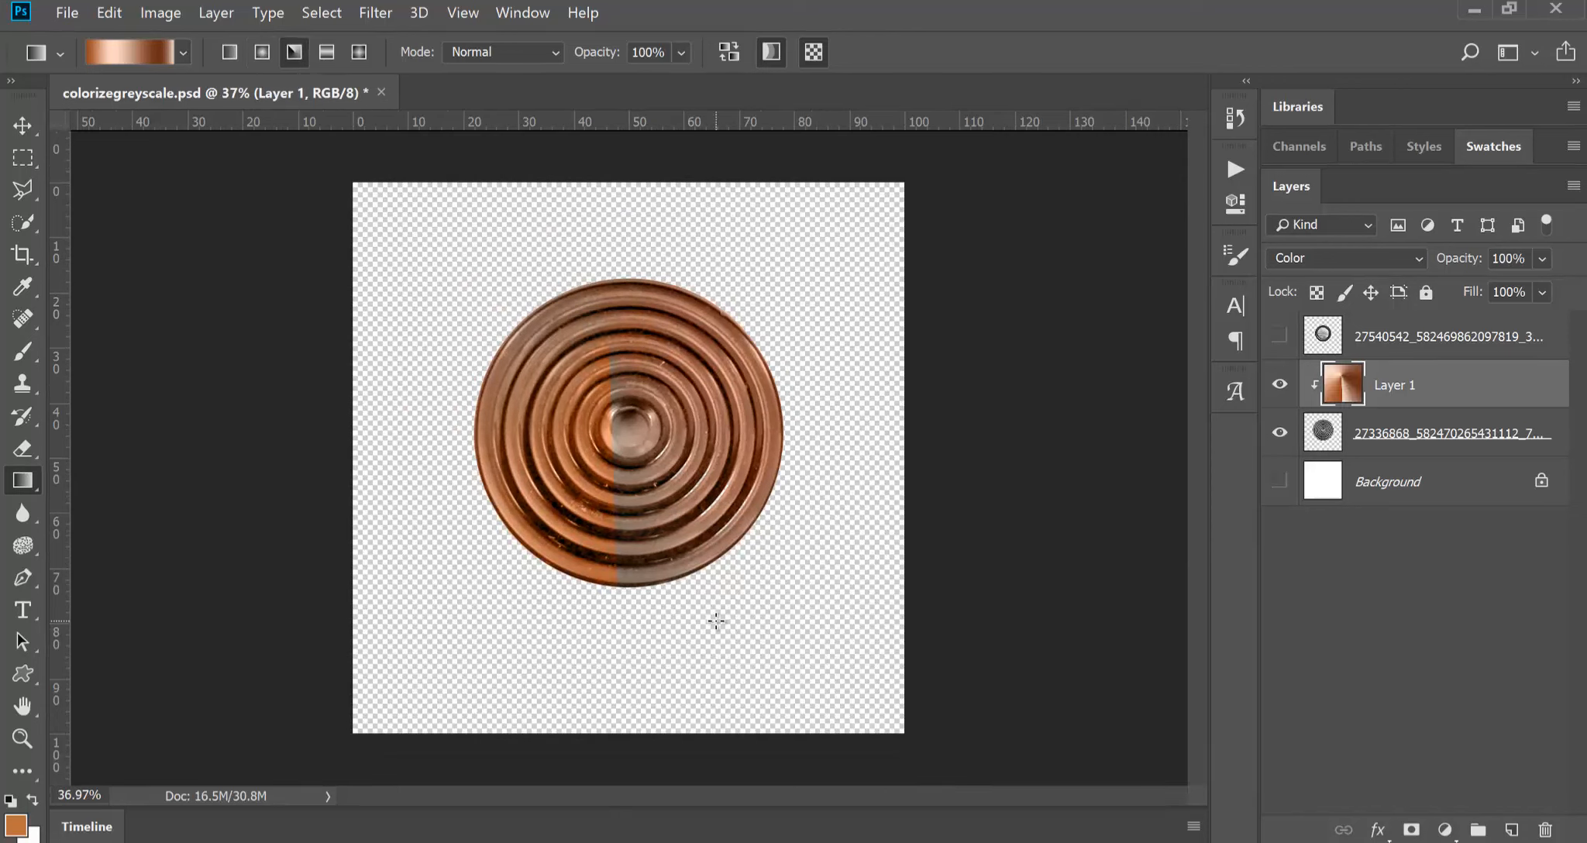
{"action": "left_click_drag", "start_coordinate": [542, 399], "coordinate": [705, 475]}
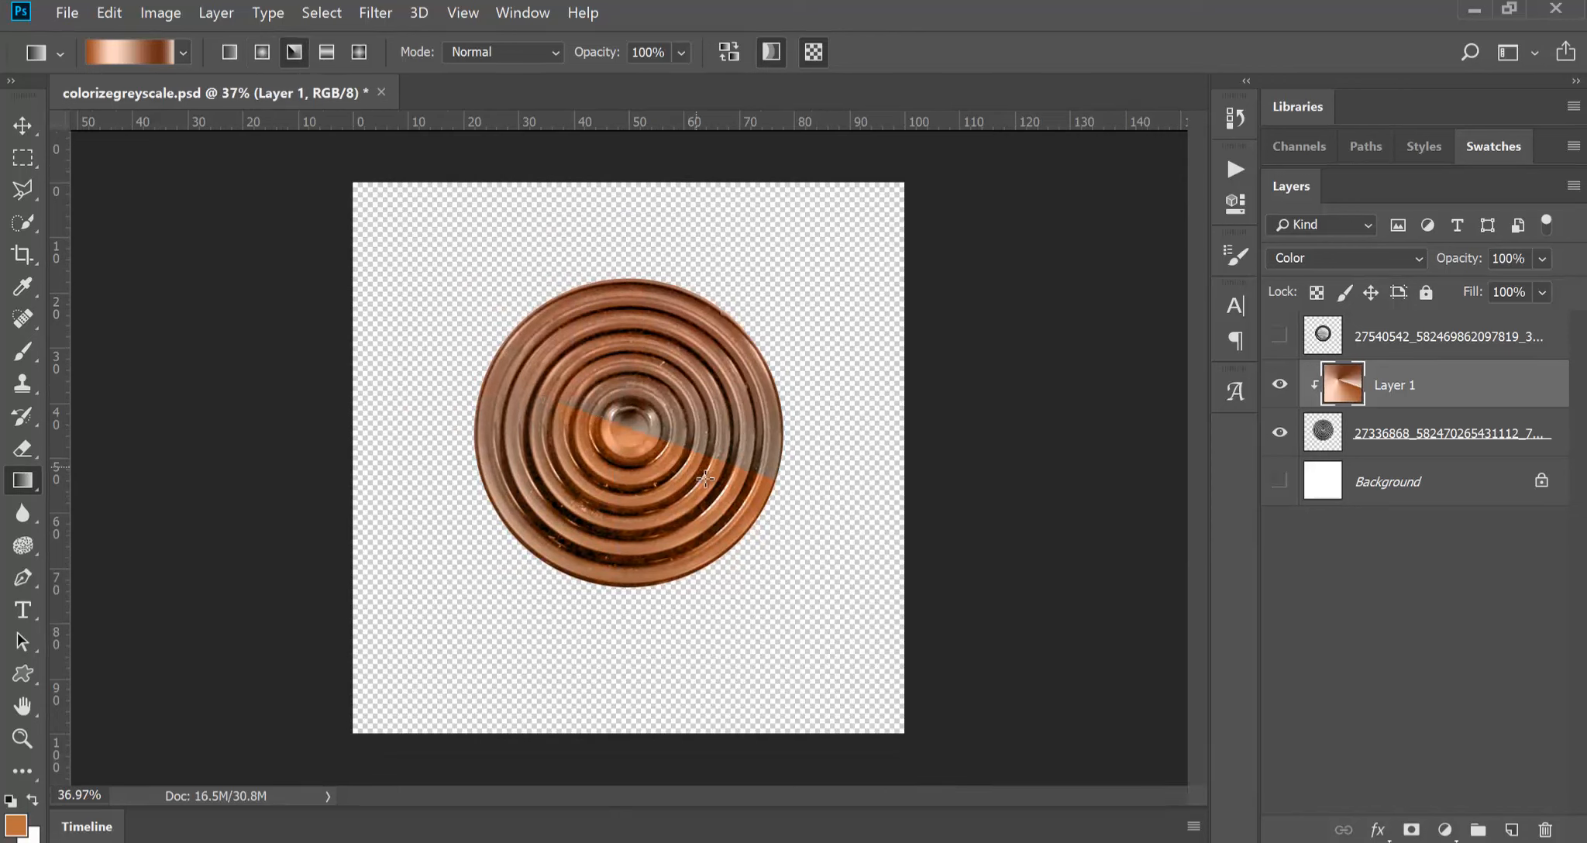
{"action": "left_click_drag", "start_coordinate": [639, 302], "coordinate": [638, 508]}
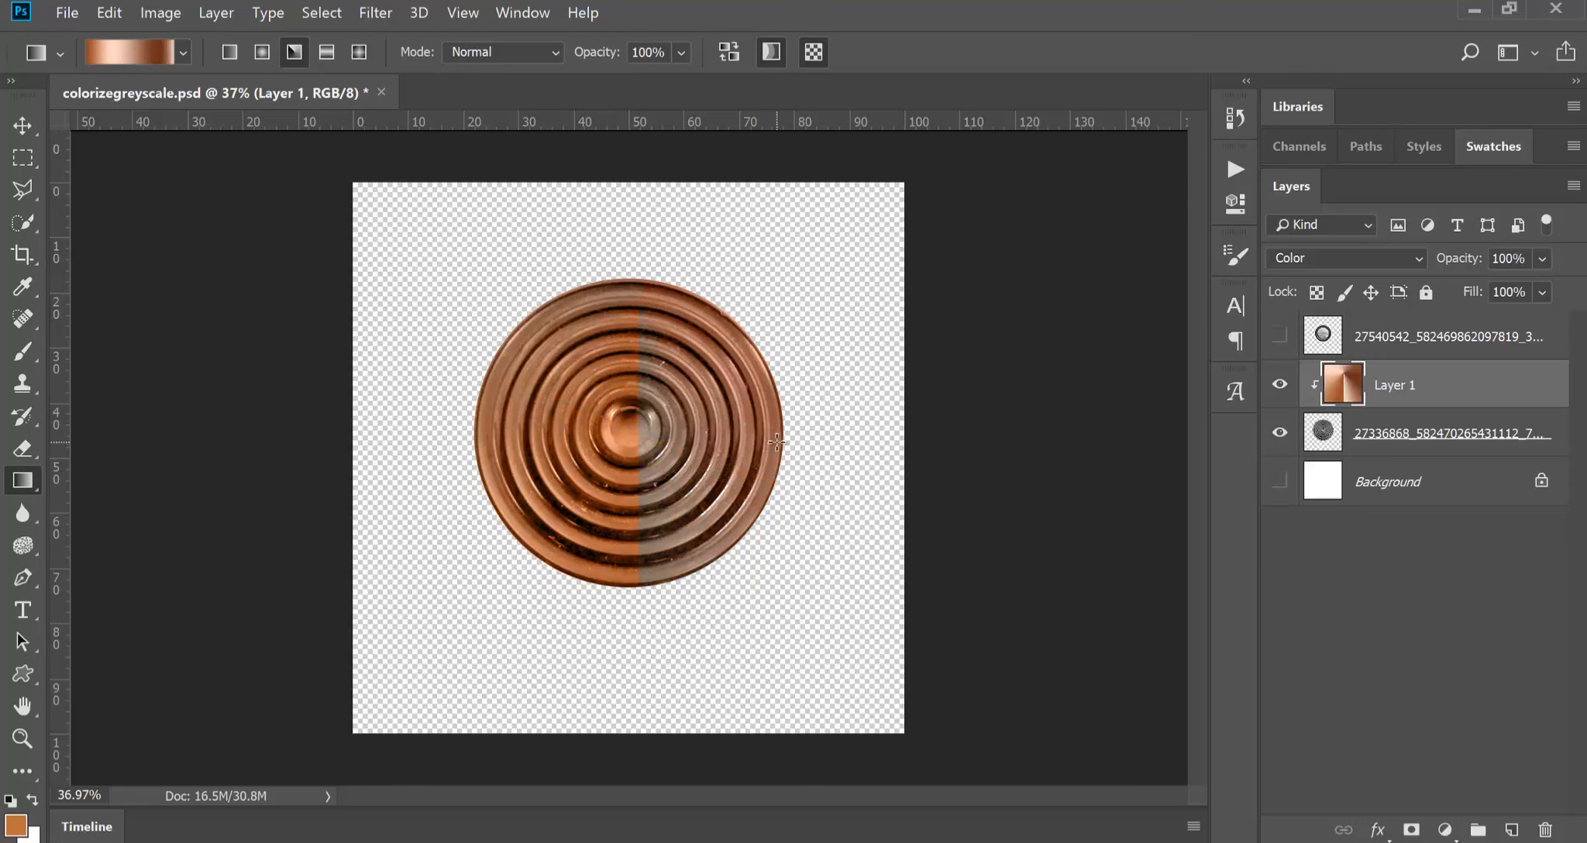
{"action": "left_click_drag", "start_coordinate": [777, 442], "coordinate": [475, 440]}
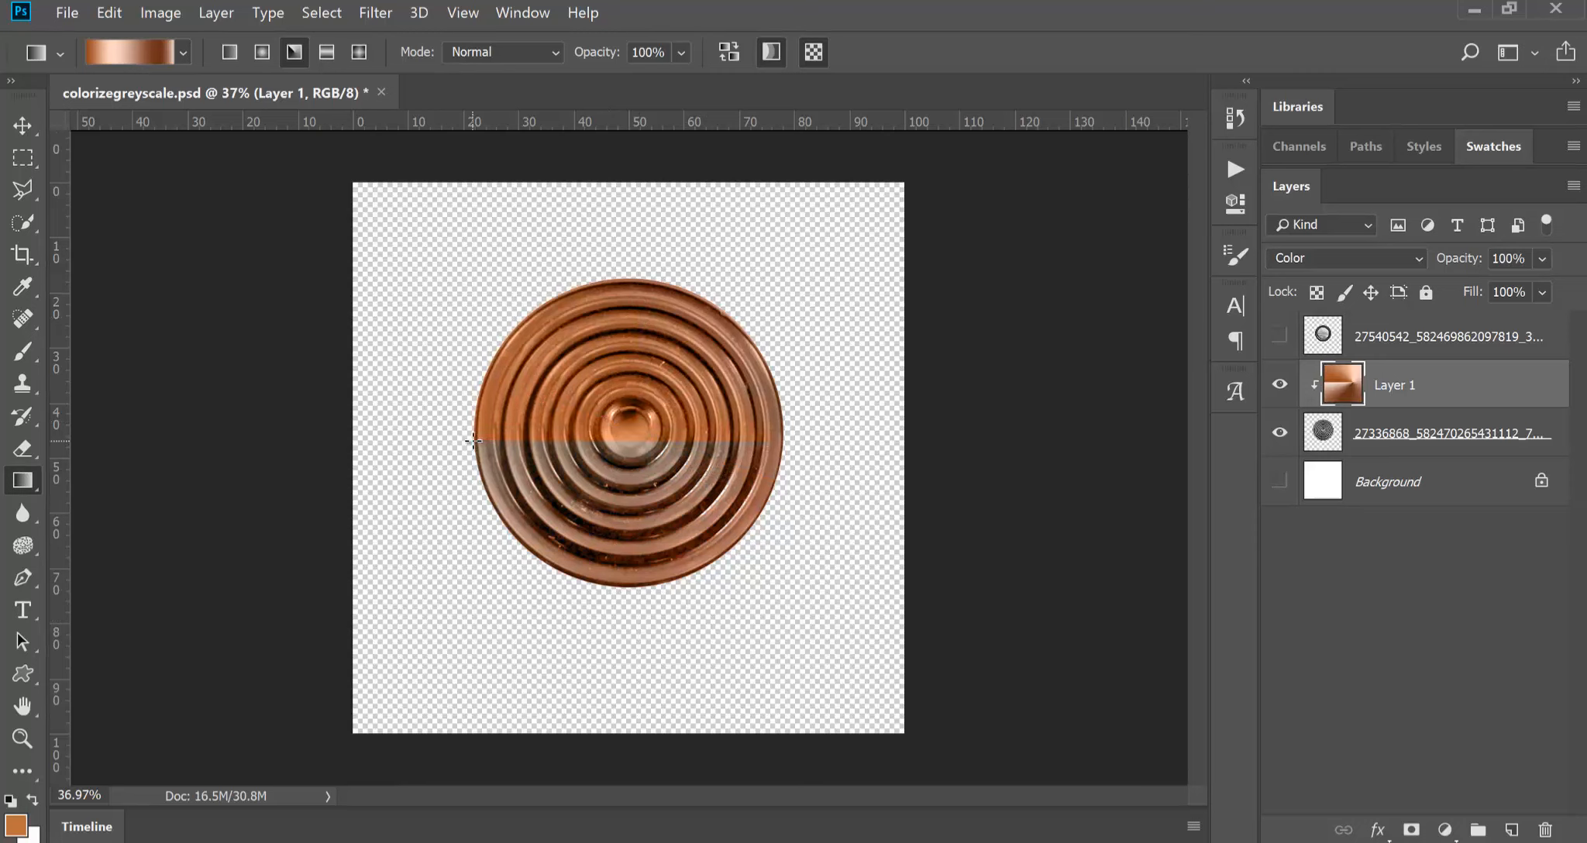
{"action": "left_click_drag", "start_coordinate": [590, 385], "coordinate": [640, 458]}
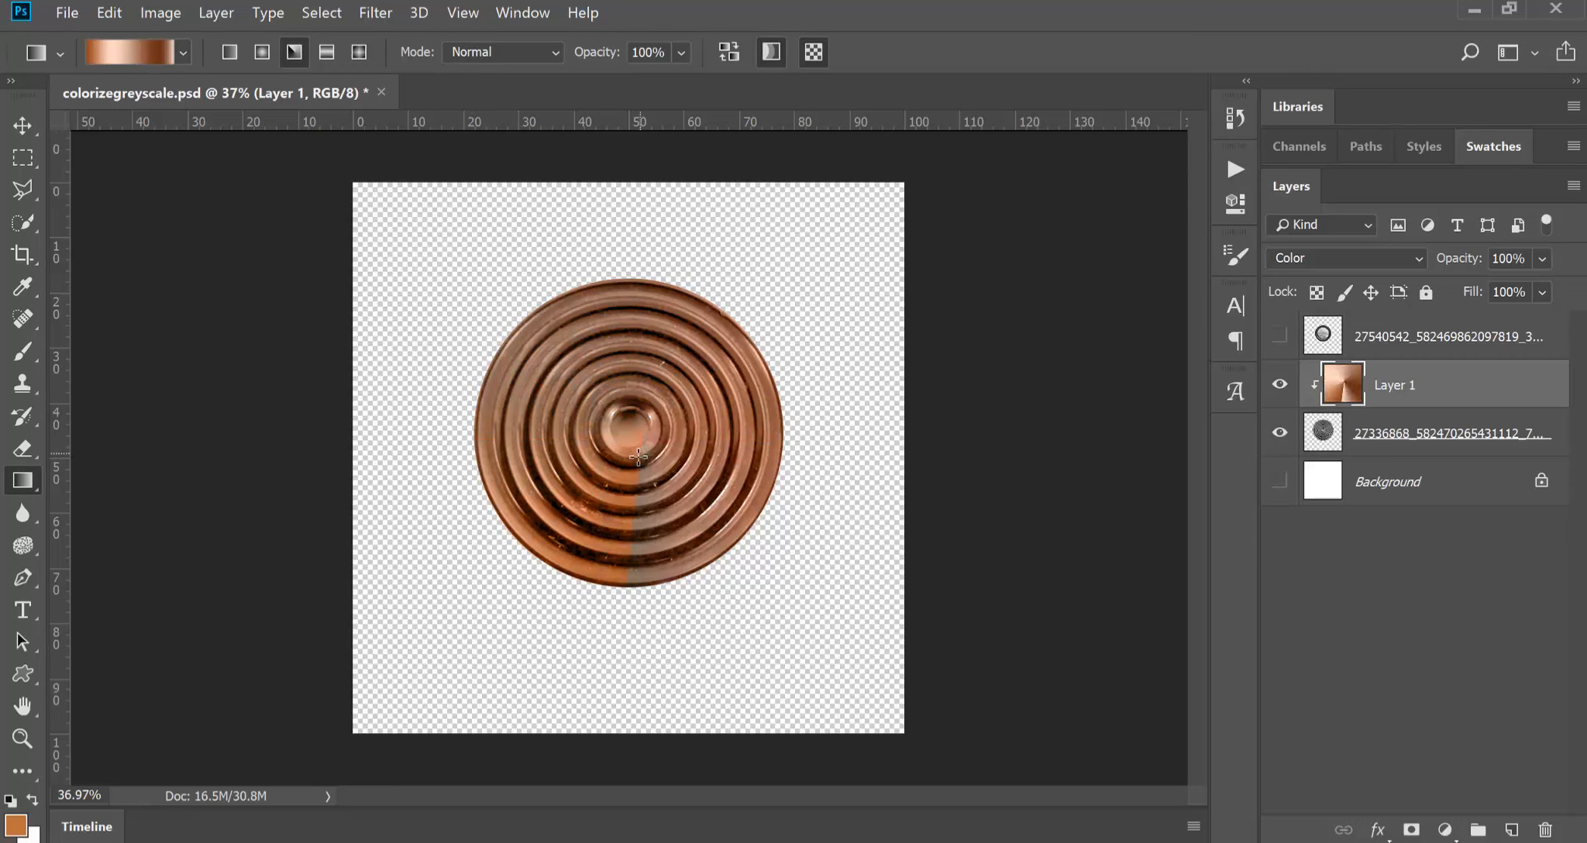
- Redraw Layer 1's gradient in the reflected style, running steeply from the disc's upper part to its lower part
{"action": "left_click", "coordinate": [324, 54]}
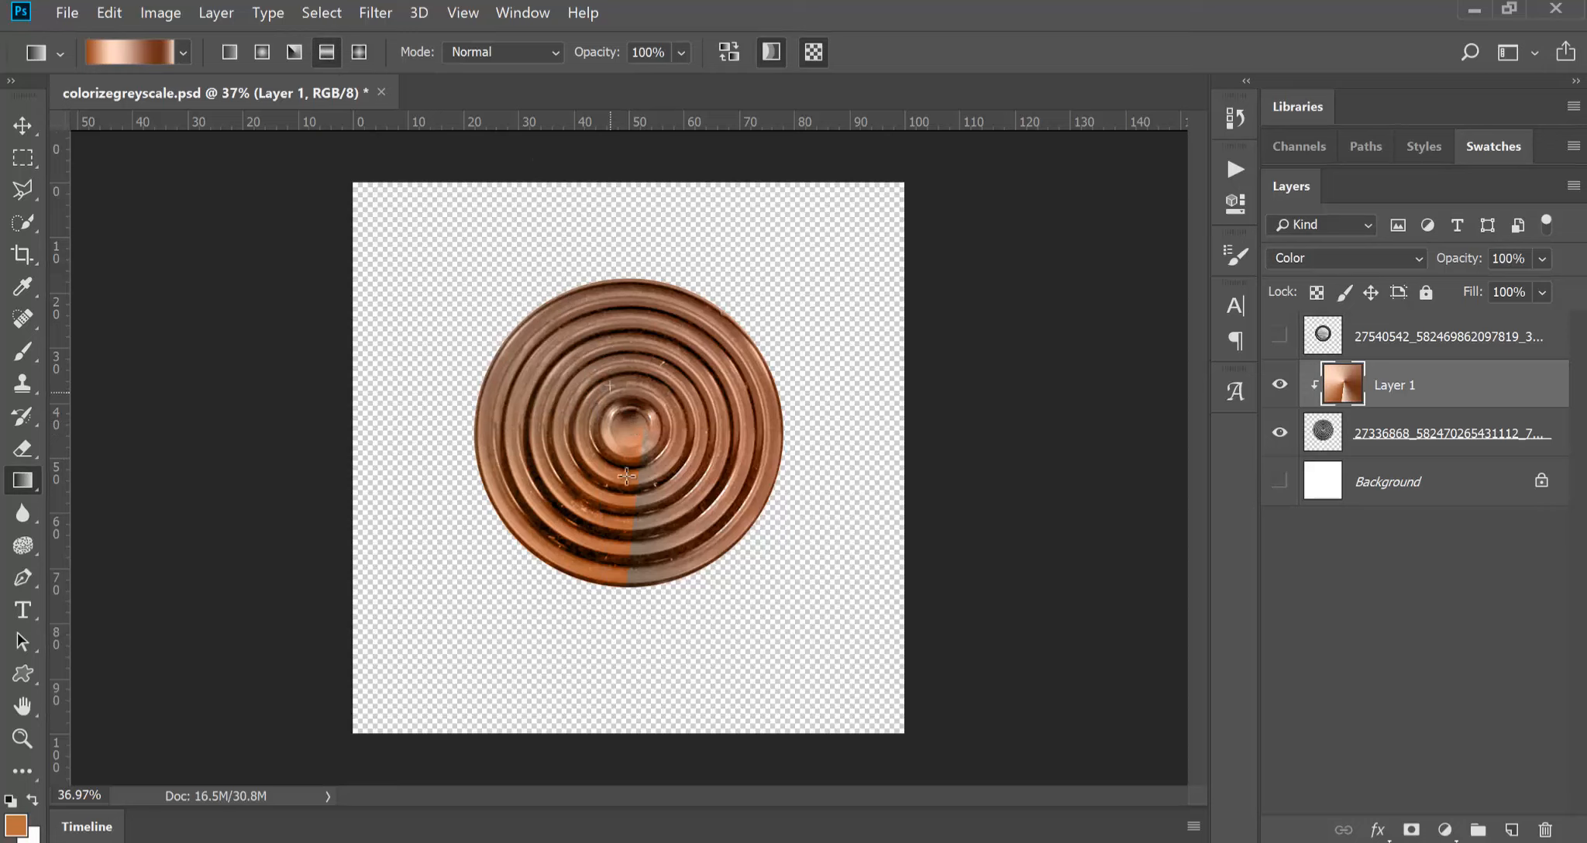
{"action": "left_click_drag", "start_coordinate": [627, 475], "coordinate": [641, 503]}
{"action": "left_click_drag", "start_coordinate": [597, 316], "coordinate": [639, 534]}
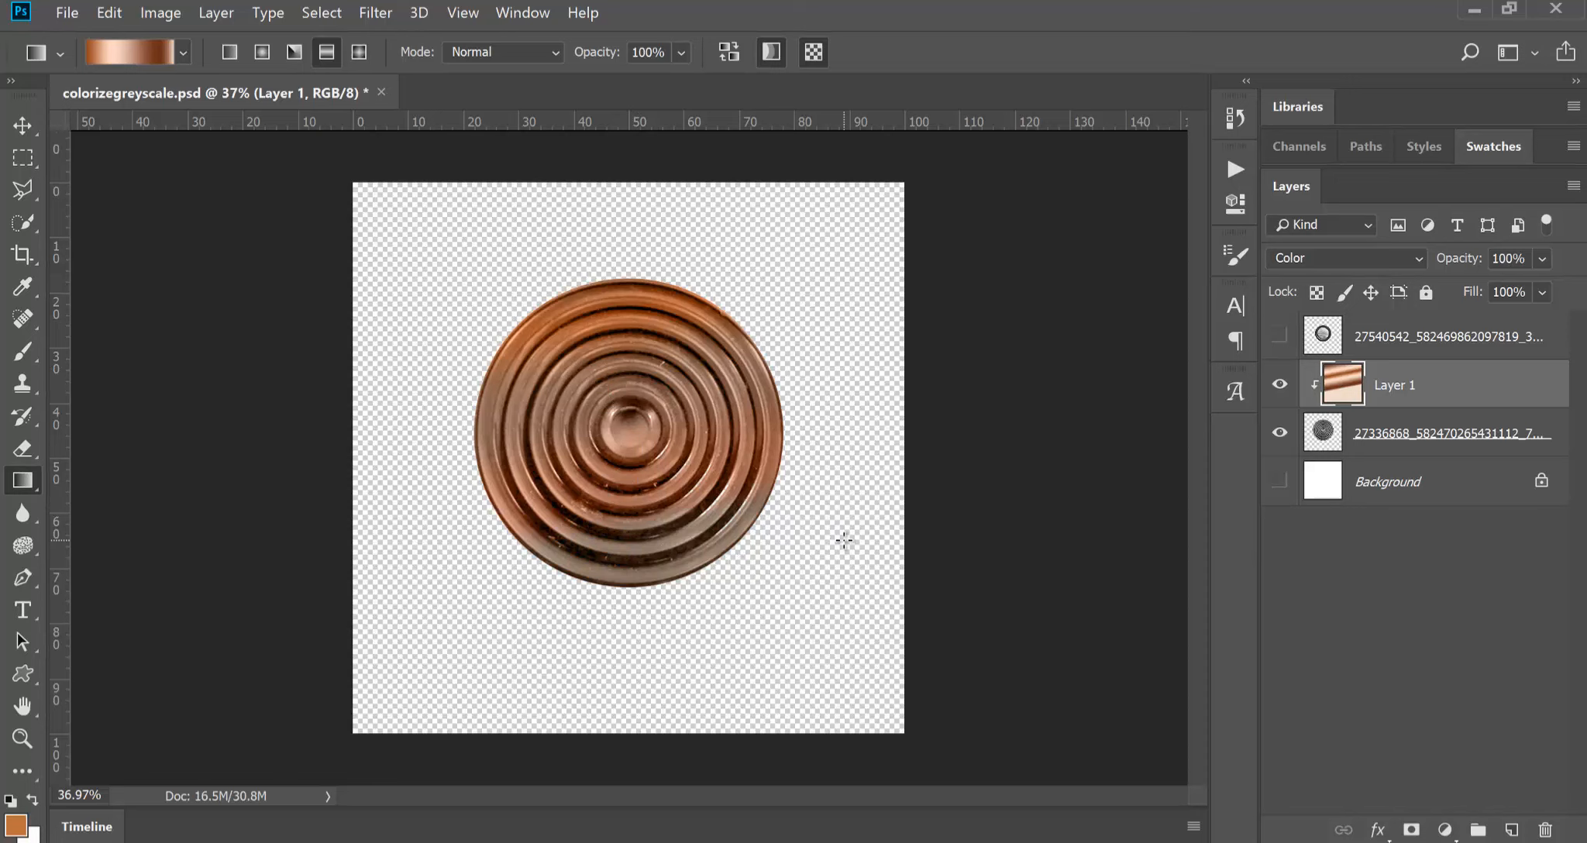
- Redraw Layer 1's reflected gradient over the disc's lower part, and try the diamond gradient style from several start points on the disc
{"action": "left_click_drag", "start_coordinate": [651, 538], "coordinate": [668, 602]}
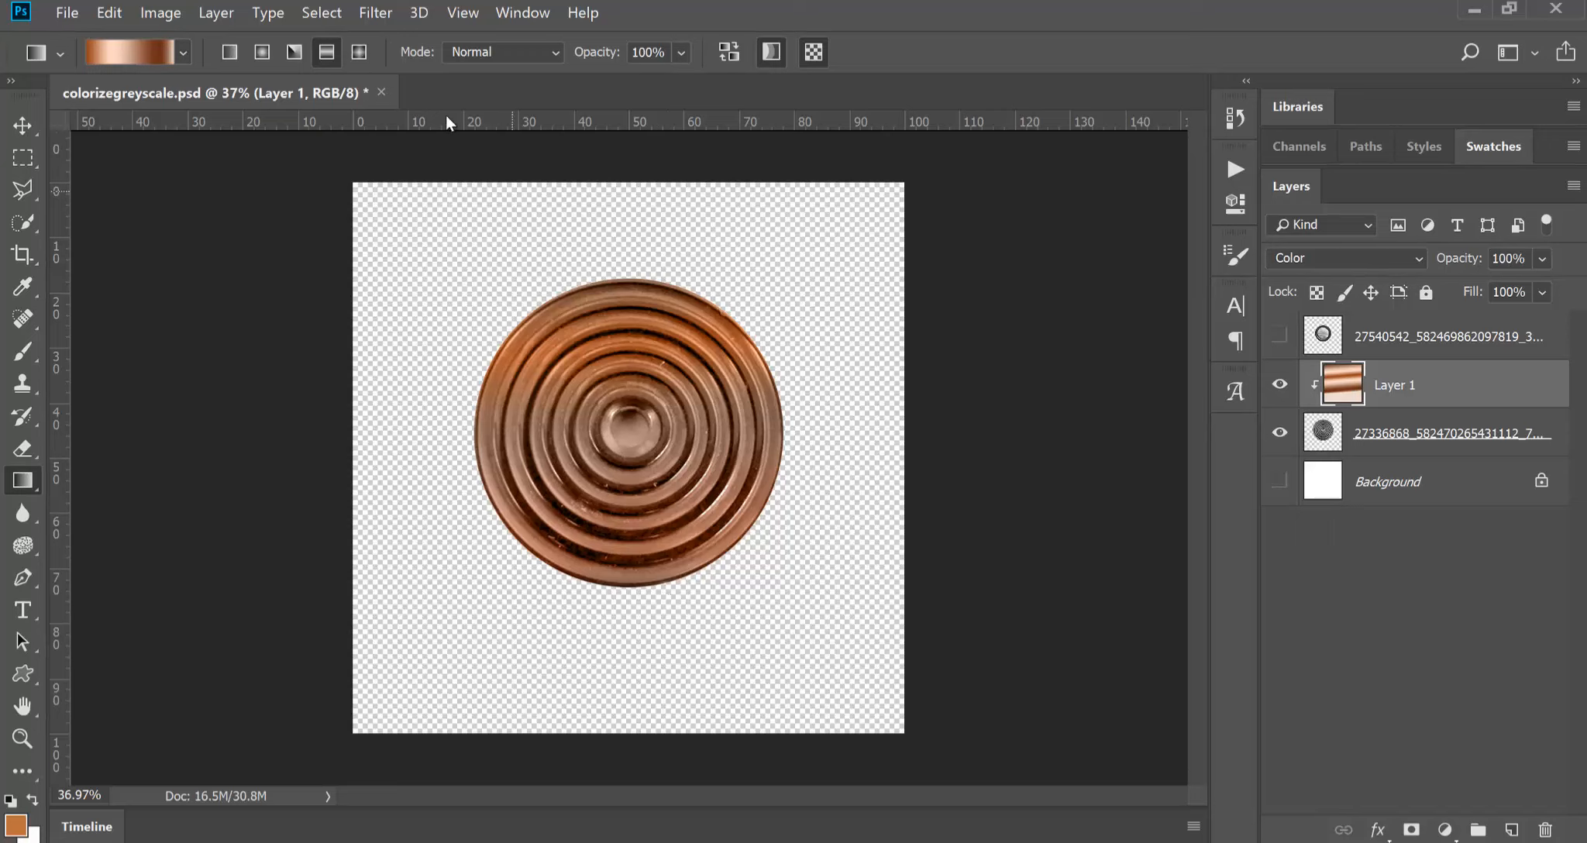
{"action": "left_click", "coordinate": [364, 63]}
{"action": "left_click_drag", "start_coordinate": [595, 341], "coordinate": [610, 369]}
{"action": "right_click", "coordinate": [612, 370]}
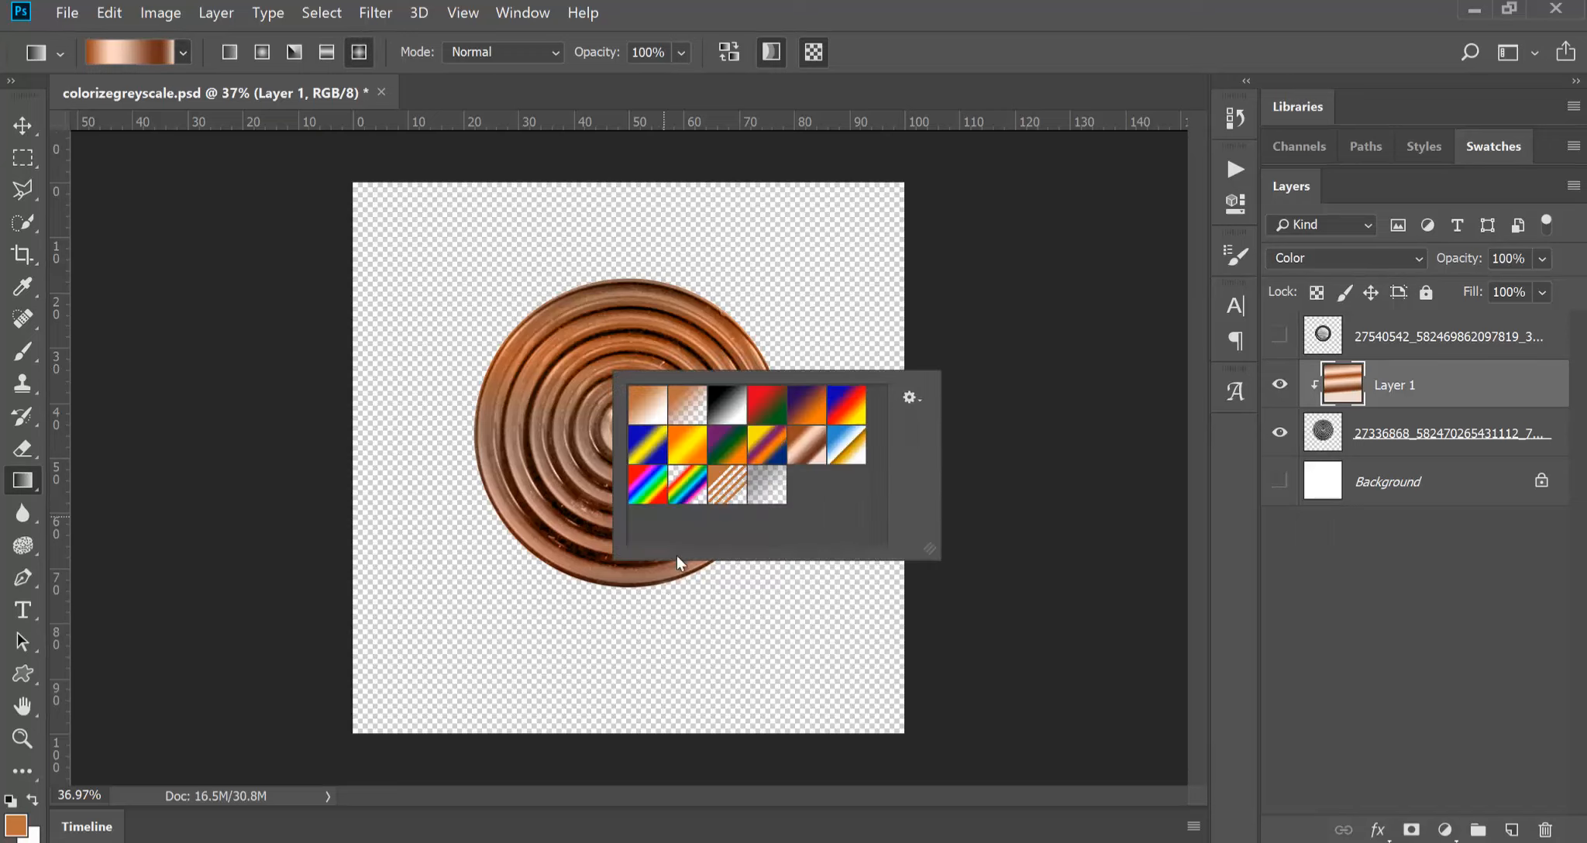
{"action": "left_click", "coordinate": [741, 251]}
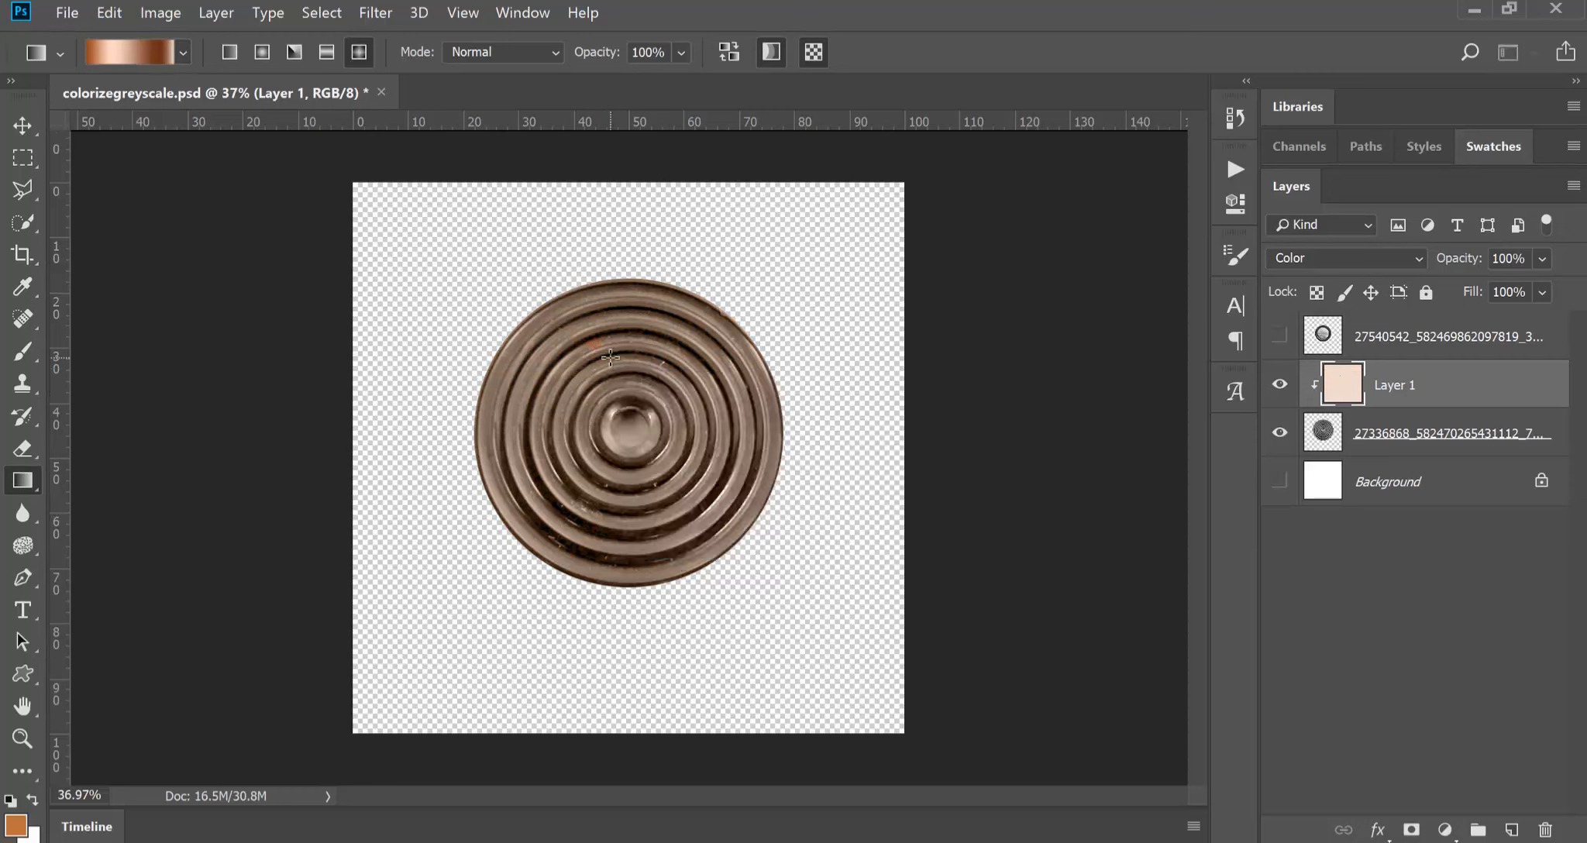
{"action": "left_click_drag", "start_coordinate": [646, 472], "coordinate": [690, 591]}
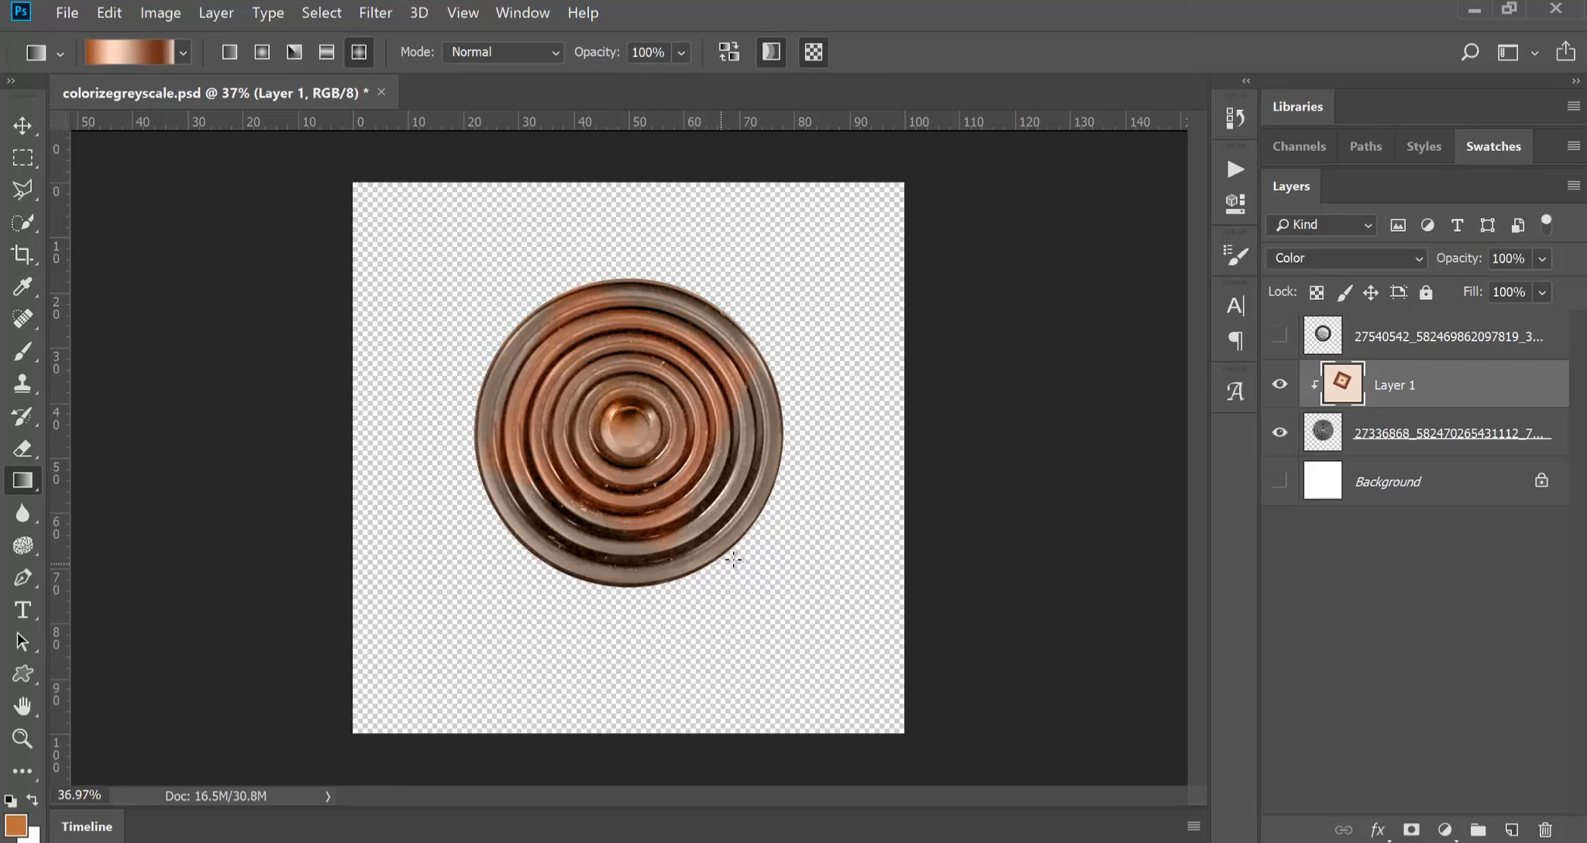
{"action": "left_click_drag", "start_coordinate": [601, 362], "coordinate": [713, 588]}
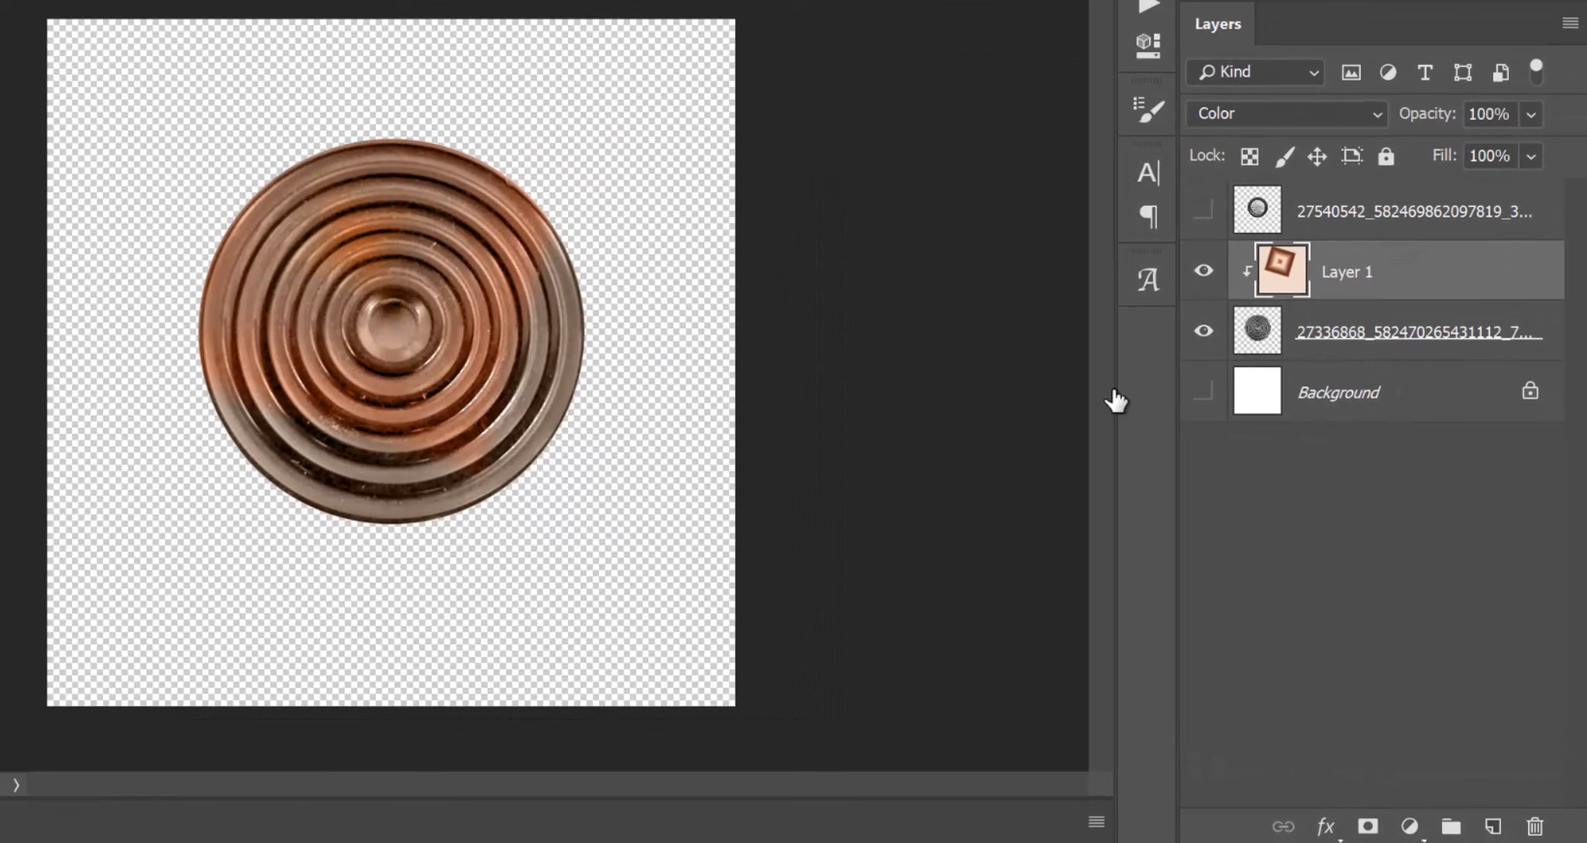
- Compare the disc with Layer 1 and the disc layer hidden and shown, and replace Layer 1 with an empty layer in Color blend mode
{"action": "left_click", "coordinate": [1204, 271]}
{"action": "left_click", "coordinate": [1208, 341]}
{"action": "left_click", "coordinate": [1204, 331]}
{"action": "left_click", "coordinate": [1203, 271]}
{"action": "left_click_drag", "start_coordinate": [1391, 276], "coordinate": [1530, 824]}
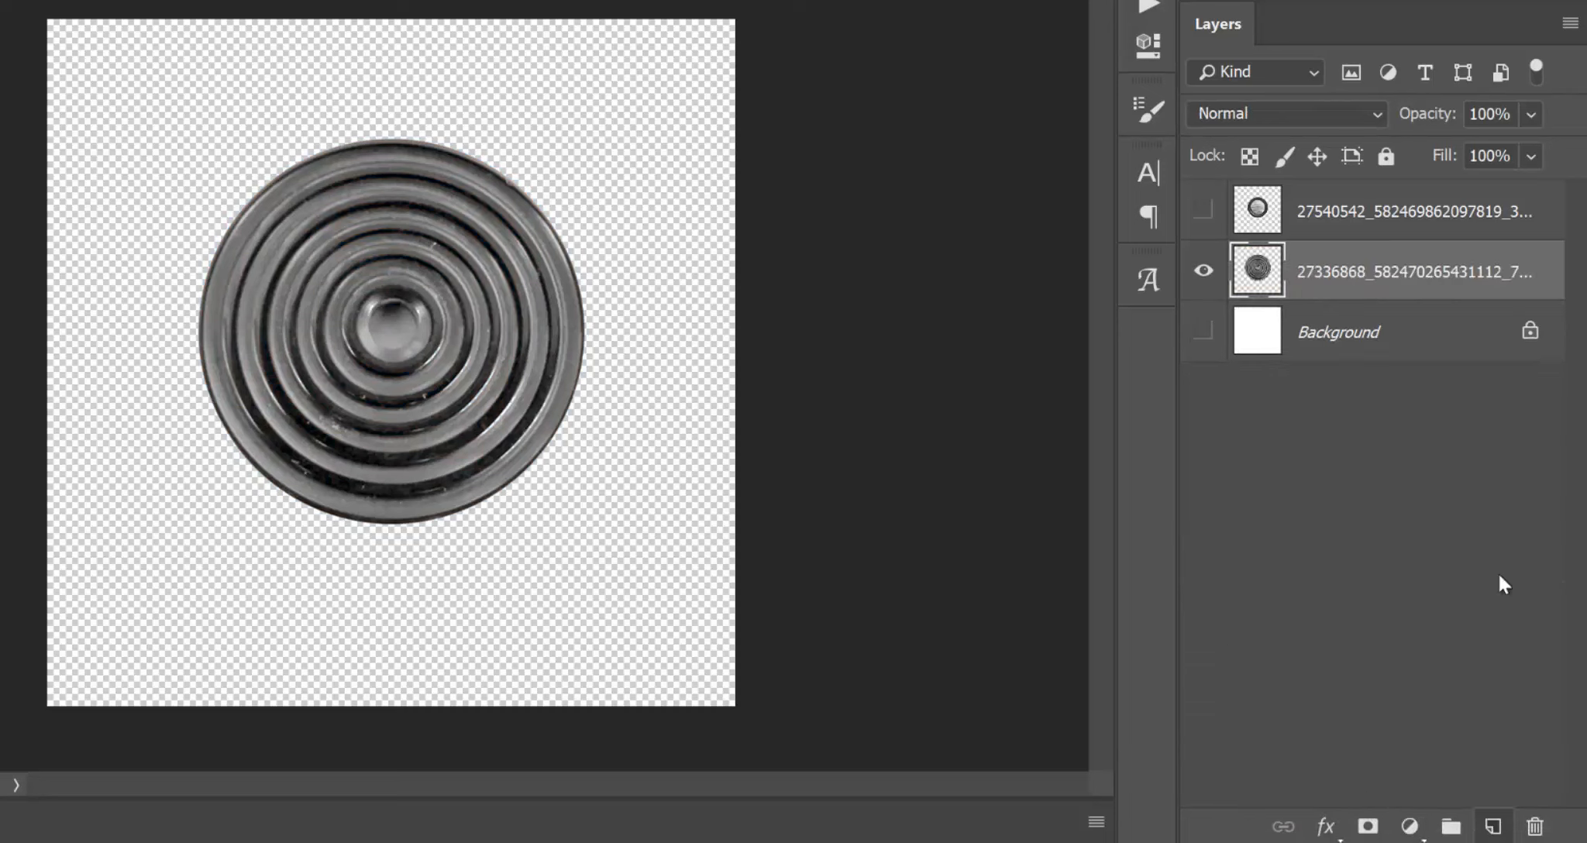
{"action": "left_click", "coordinate": [1247, 114]}
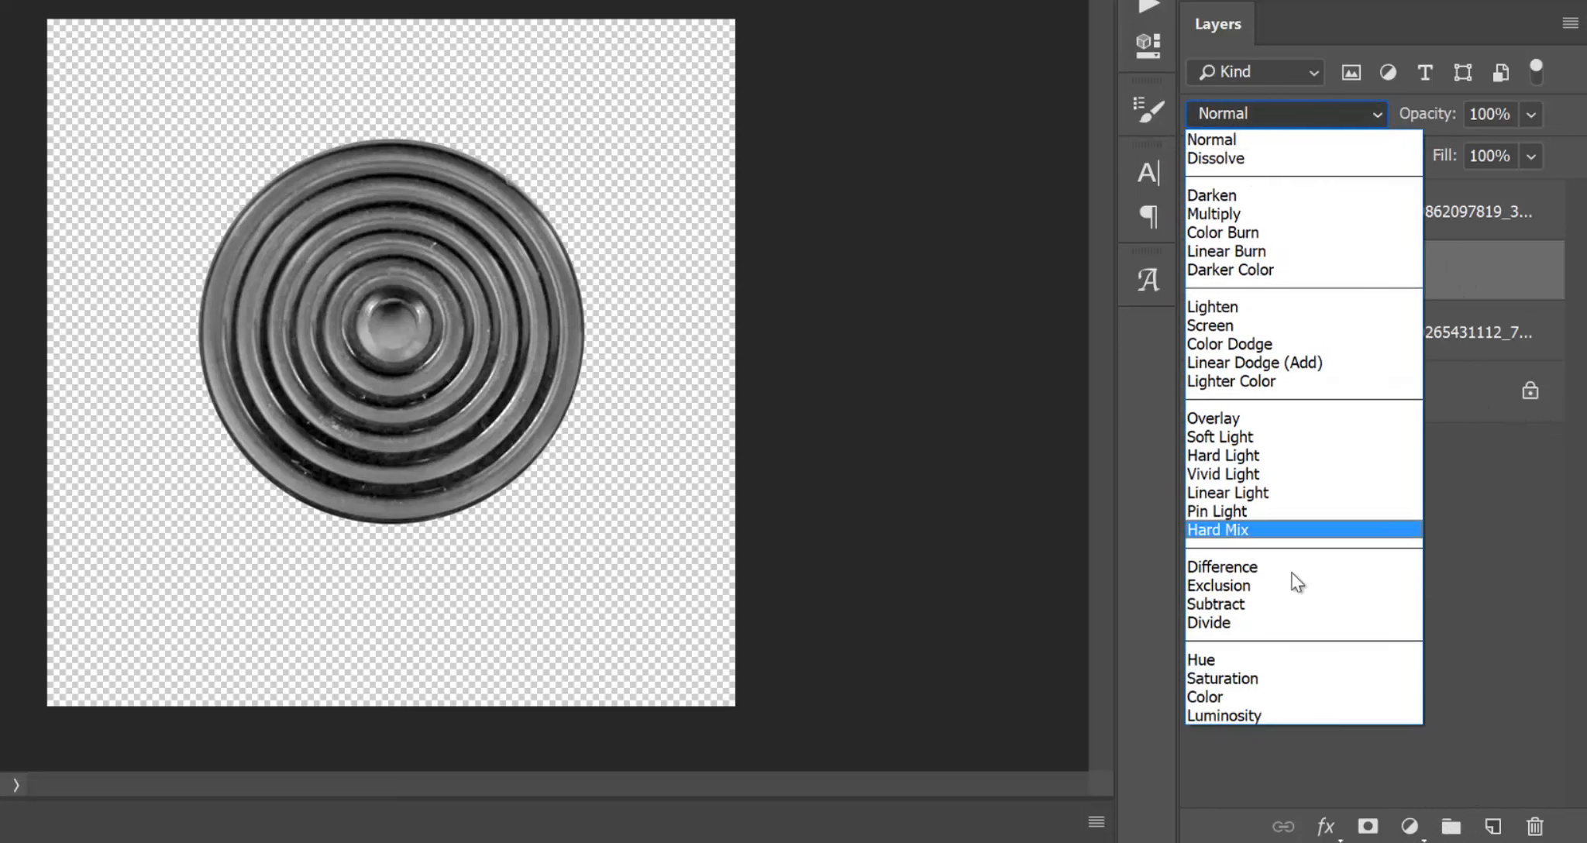
{"action": "left_click", "coordinate": [1267, 697]}
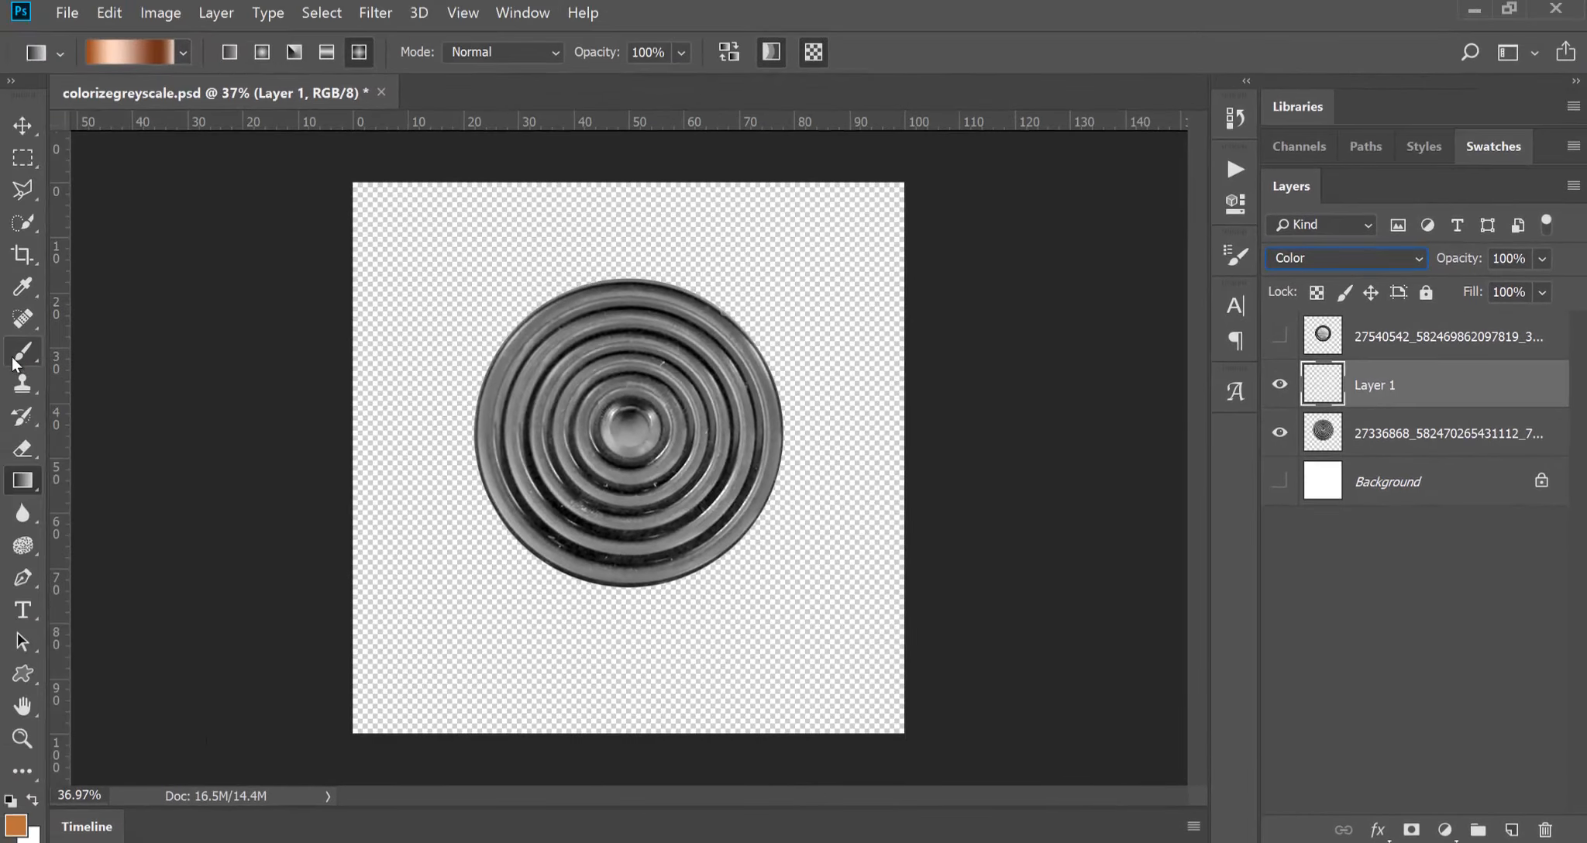
- Paint the disc's outer ring orange on Layer 1 with a 125 px brush, and clip the layer to the disc layer
{"action": "left_click", "coordinate": [13, 361]}
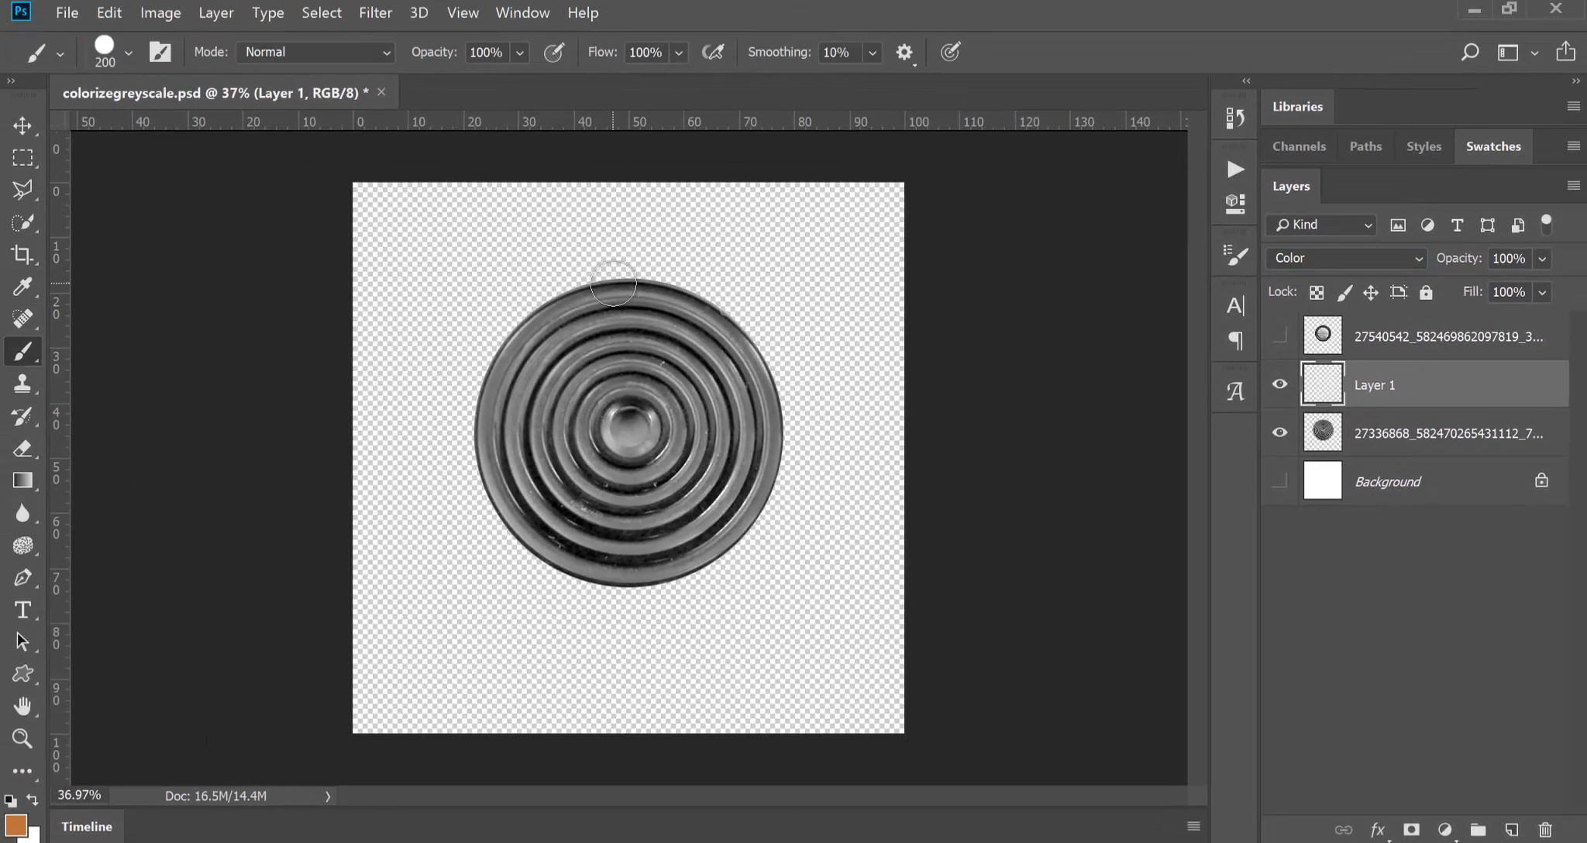
{"action": "key", "text": "bracketleft"}
{"action": "scroll", "coordinate": [671, 248], "scroll_direction": "up", "scroll_amount": 3}
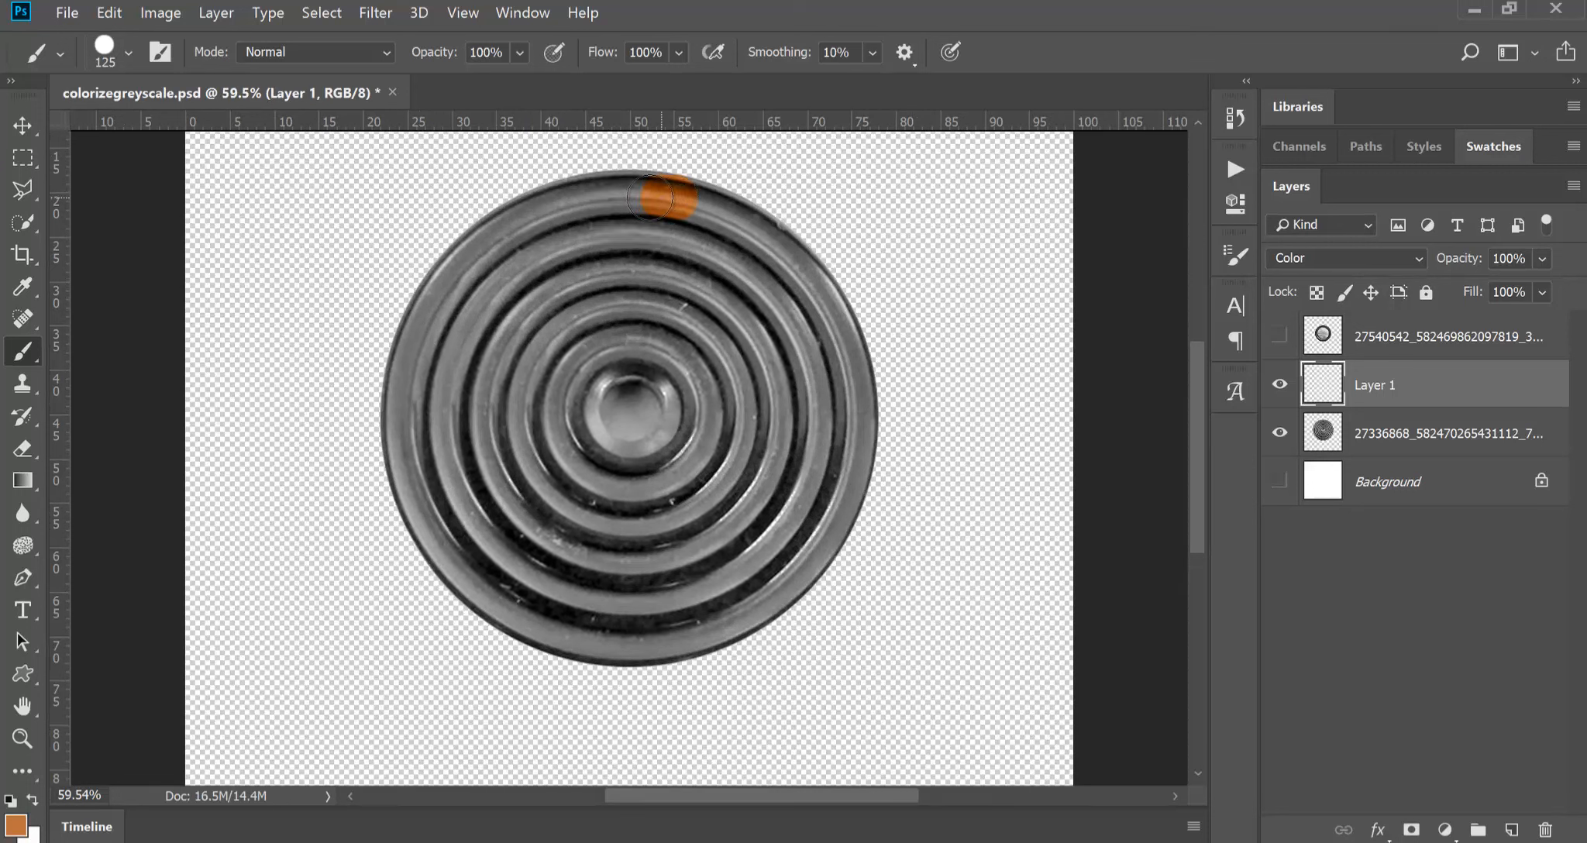
{"action": "left_click_drag", "start_coordinate": [573, 197], "coordinate": [507, 226]}
{"action": "mouse_move", "coordinate": [459, 272]}
{"action": "left_mouse_down"}
{"action": "mouse_move", "coordinate": [403, 376]}
{"action": "mouse_move", "coordinate": [410, 509]}
{"action": "mouse_move", "coordinate": [464, 578]}
{"action": "mouse_move", "coordinate": [554, 644]}
{"action": "mouse_move", "coordinate": [695, 634]}
{"action": "mouse_move", "coordinate": [807, 576]}
{"action": "mouse_move", "coordinate": [850, 510]}
{"action": "mouse_move", "coordinate": [860, 415]}
{"action": "mouse_move", "coordinate": [843, 316]}
{"action": "mouse_move", "coordinate": [788, 253]}
{"action": "mouse_move", "coordinate": [676, 203]}
{"action": "left_mouse_up"}
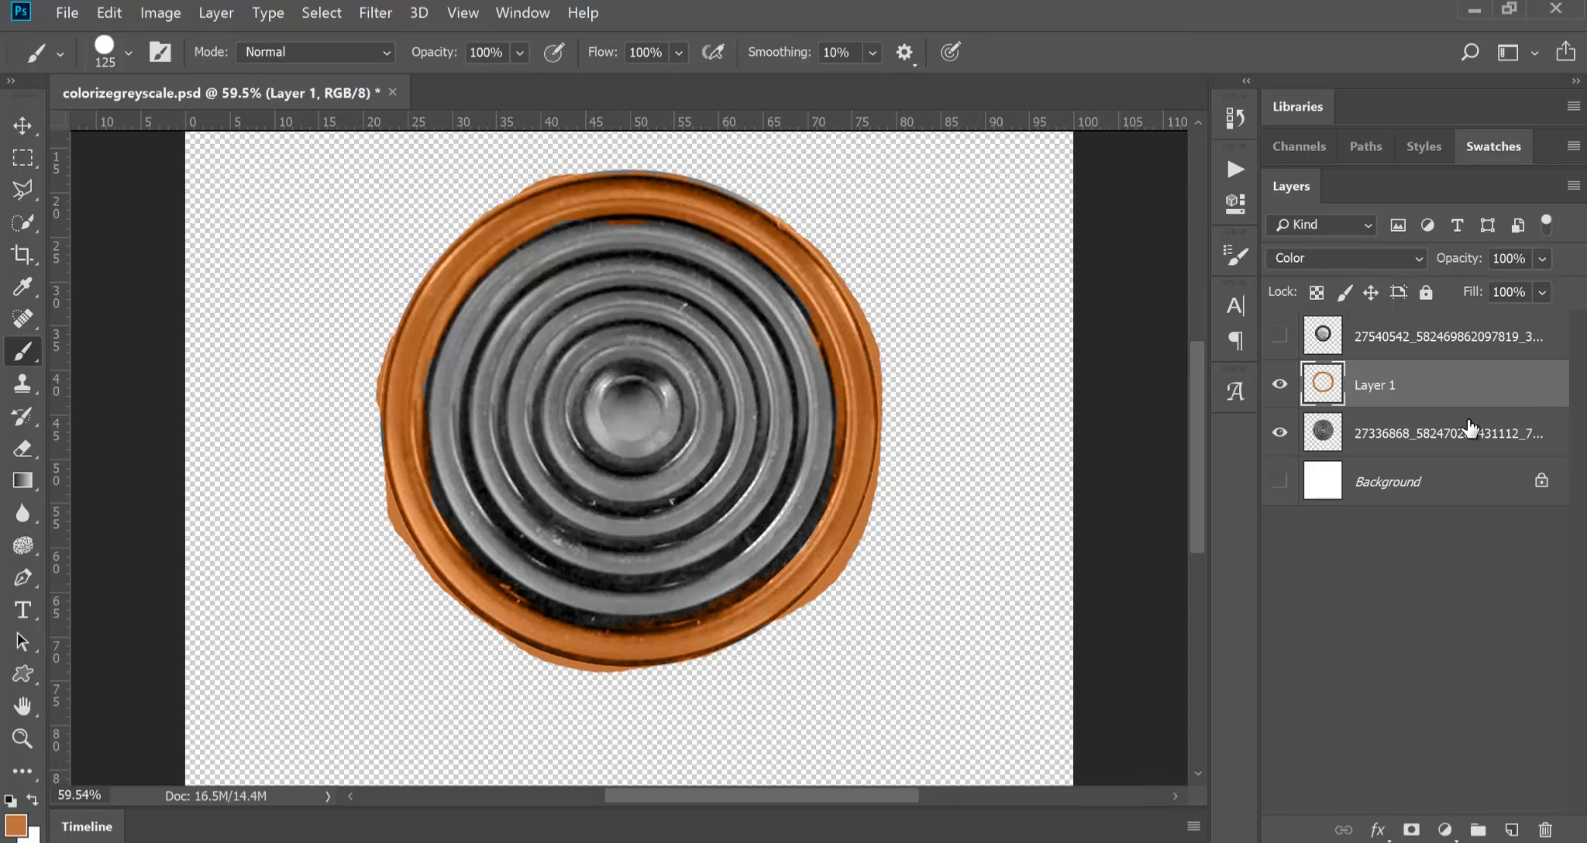
{"action": "left_click", "coordinate": [1447, 408], "text": "alt"}
- Erase the orange overspill inside the outer ring's upper edge, and paint and erase a stray patch at its lower-right inner edge
{"action": "key", "text": "e"}
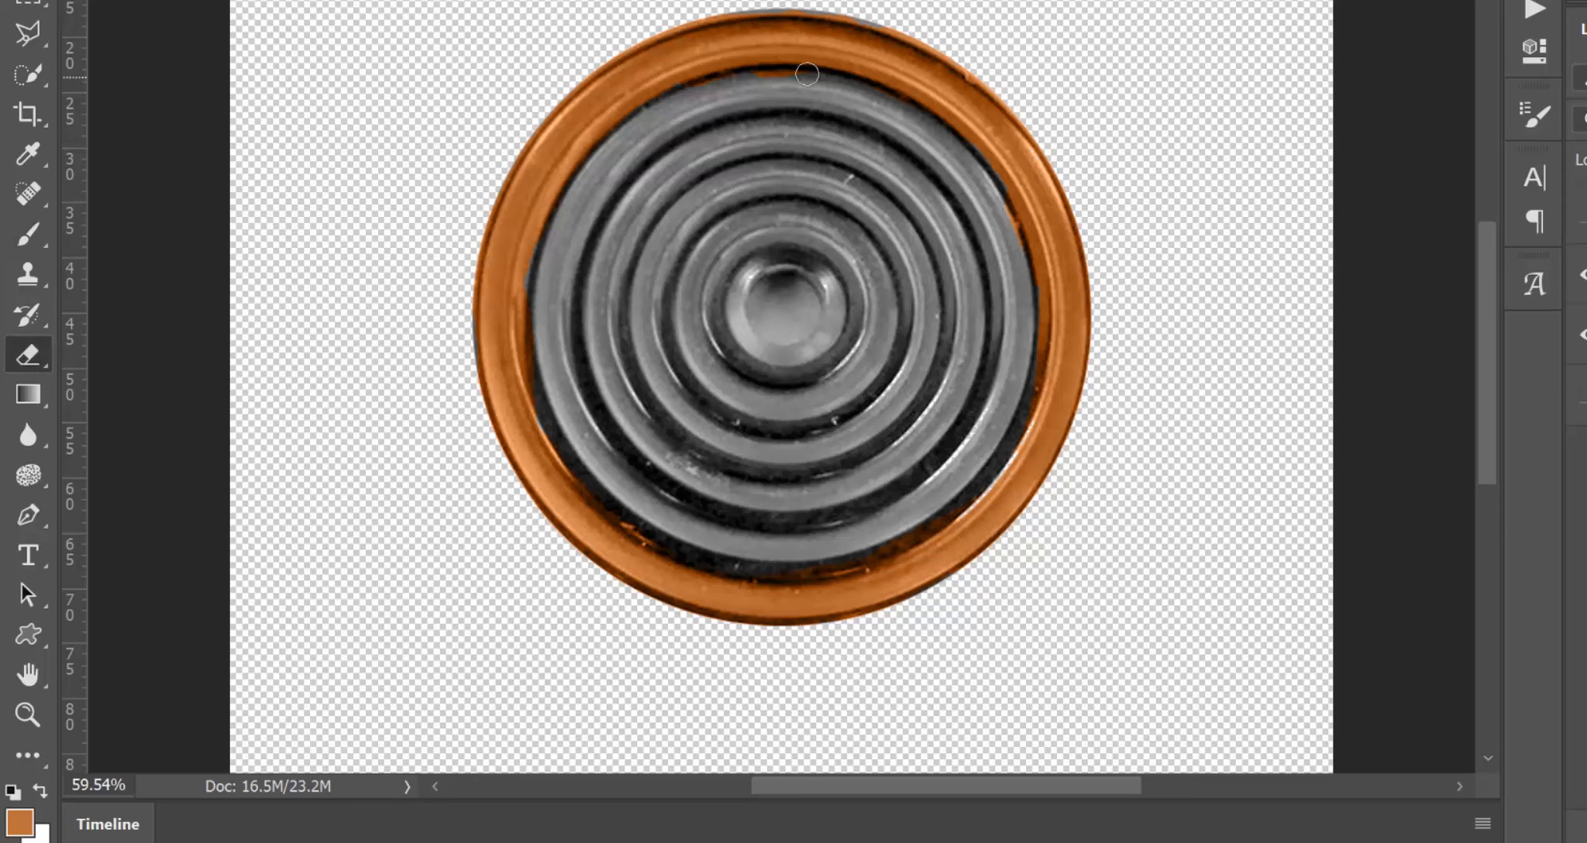
{"action": "left_click_drag", "start_coordinate": [651, 227], "coordinate": [619, 230]}
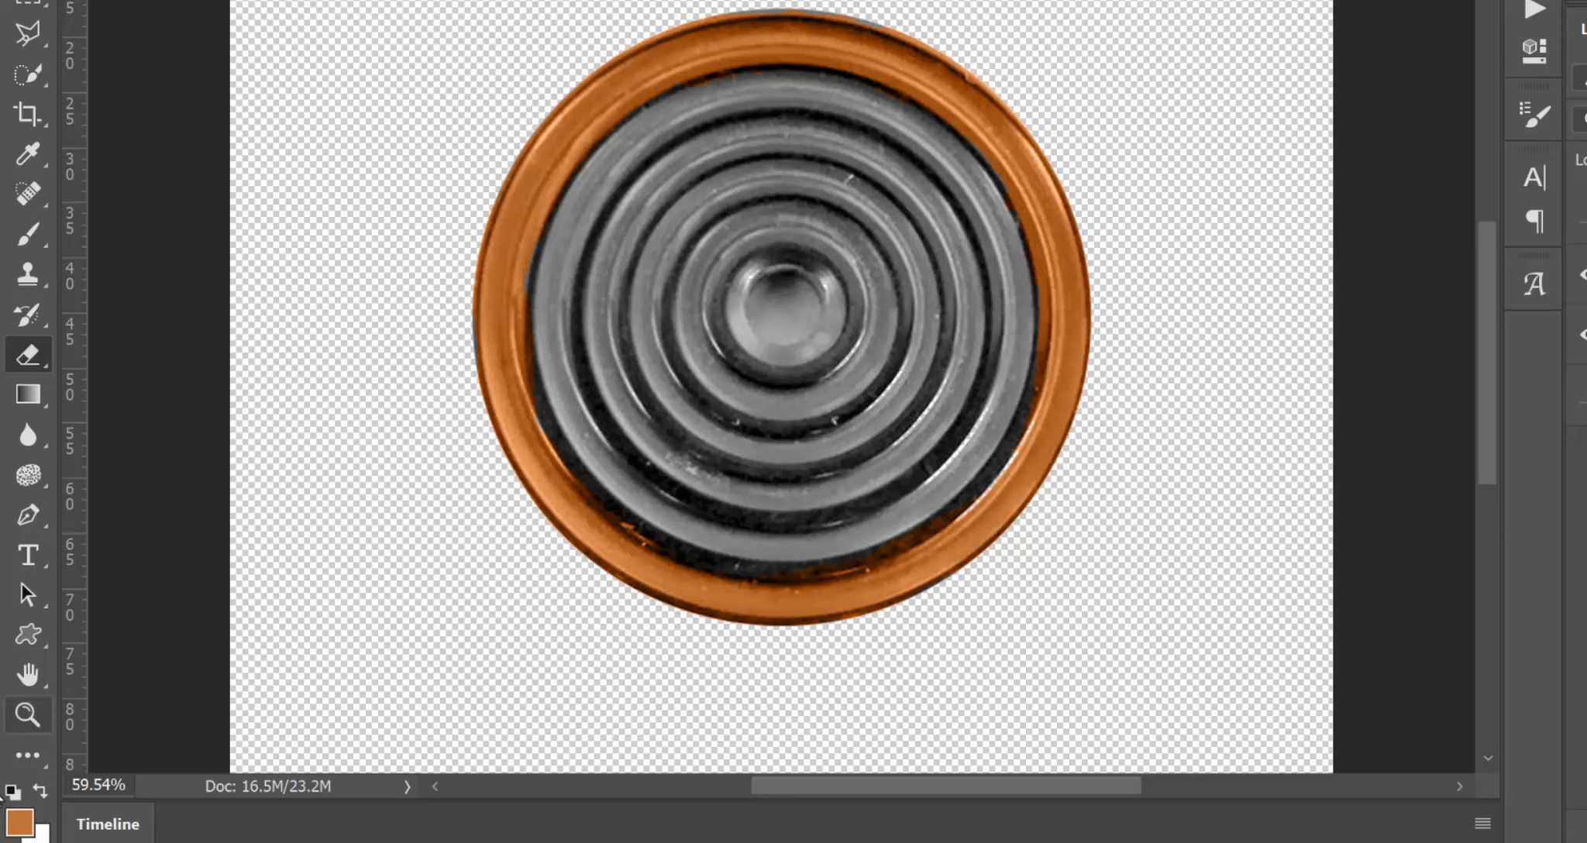
{"action": "left_click", "coordinate": [28, 242]}
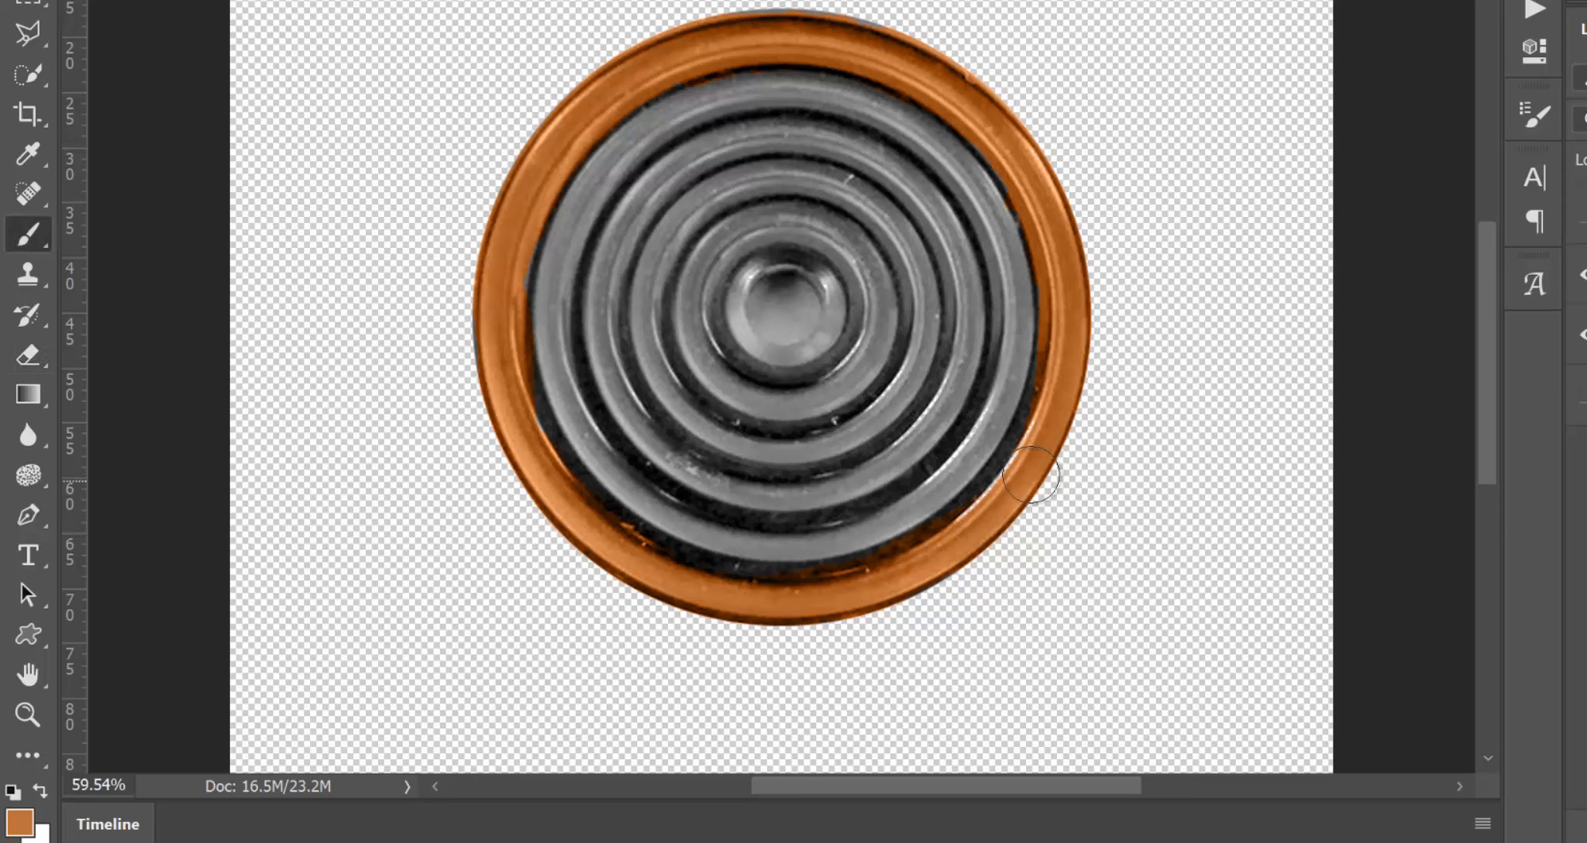
{"action": "mouse_move", "coordinate": [1029, 478]}
{"action": "left_mouse_down"}
{"action": "mouse_move", "coordinate": [971, 539]}
{"action": "mouse_move", "coordinate": [1039, 466]}
{"action": "mouse_move", "coordinate": [995, 509]}
{"action": "mouse_move", "coordinate": [1027, 475]}
{"action": "mouse_move", "coordinate": [1006, 480]}
{"action": "mouse_move", "coordinate": [1012, 468]}
{"action": "mouse_move", "coordinate": [1030, 506]}
{"action": "left_mouse_up"}
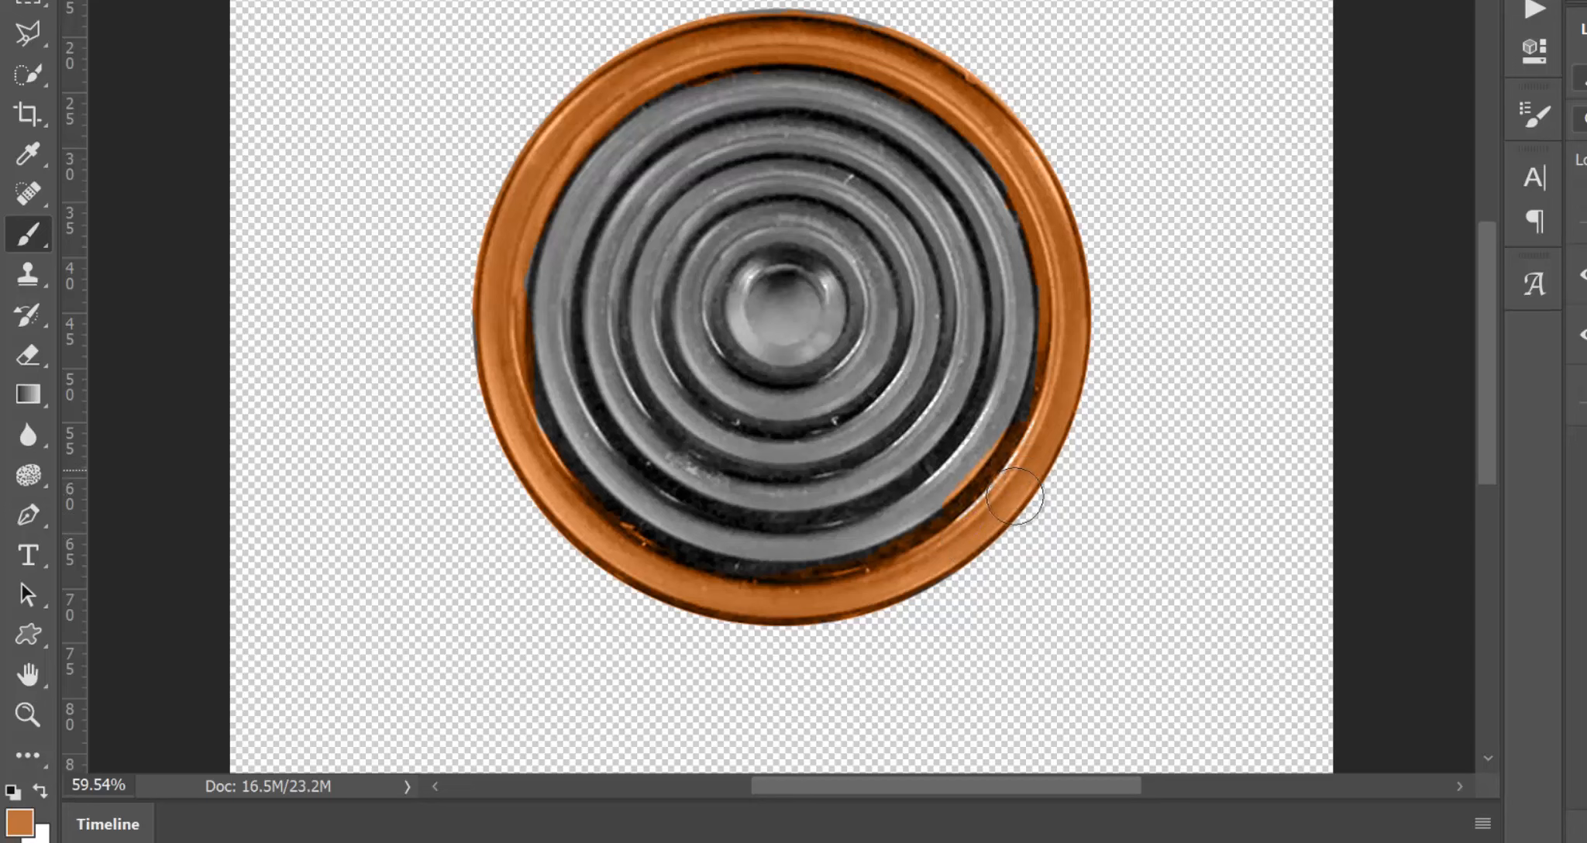
{"action": "left_click", "coordinate": [28, 353]}
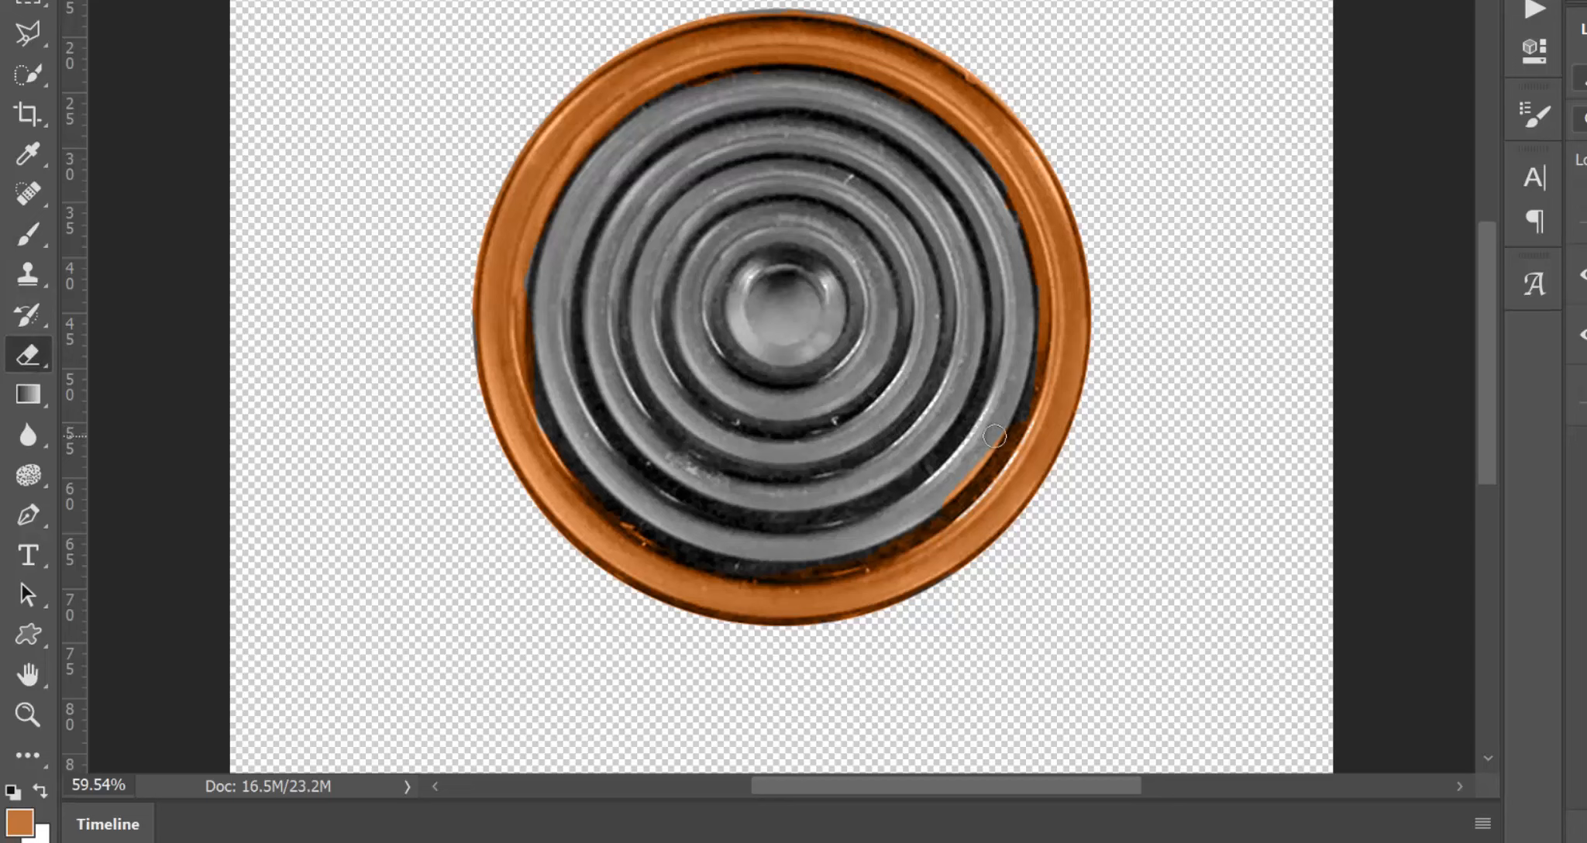
{"action": "mouse_move", "coordinate": [930, 499]}
{"action": "left_mouse_down"}
{"action": "mouse_move", "coordinate": [968, 471]}
{"action": "mouse_move", "coordinate": [990, 482]}
{"action": "mouse_move", "coordinate": [918, 525]}
{"action": "left_mouse_up"}
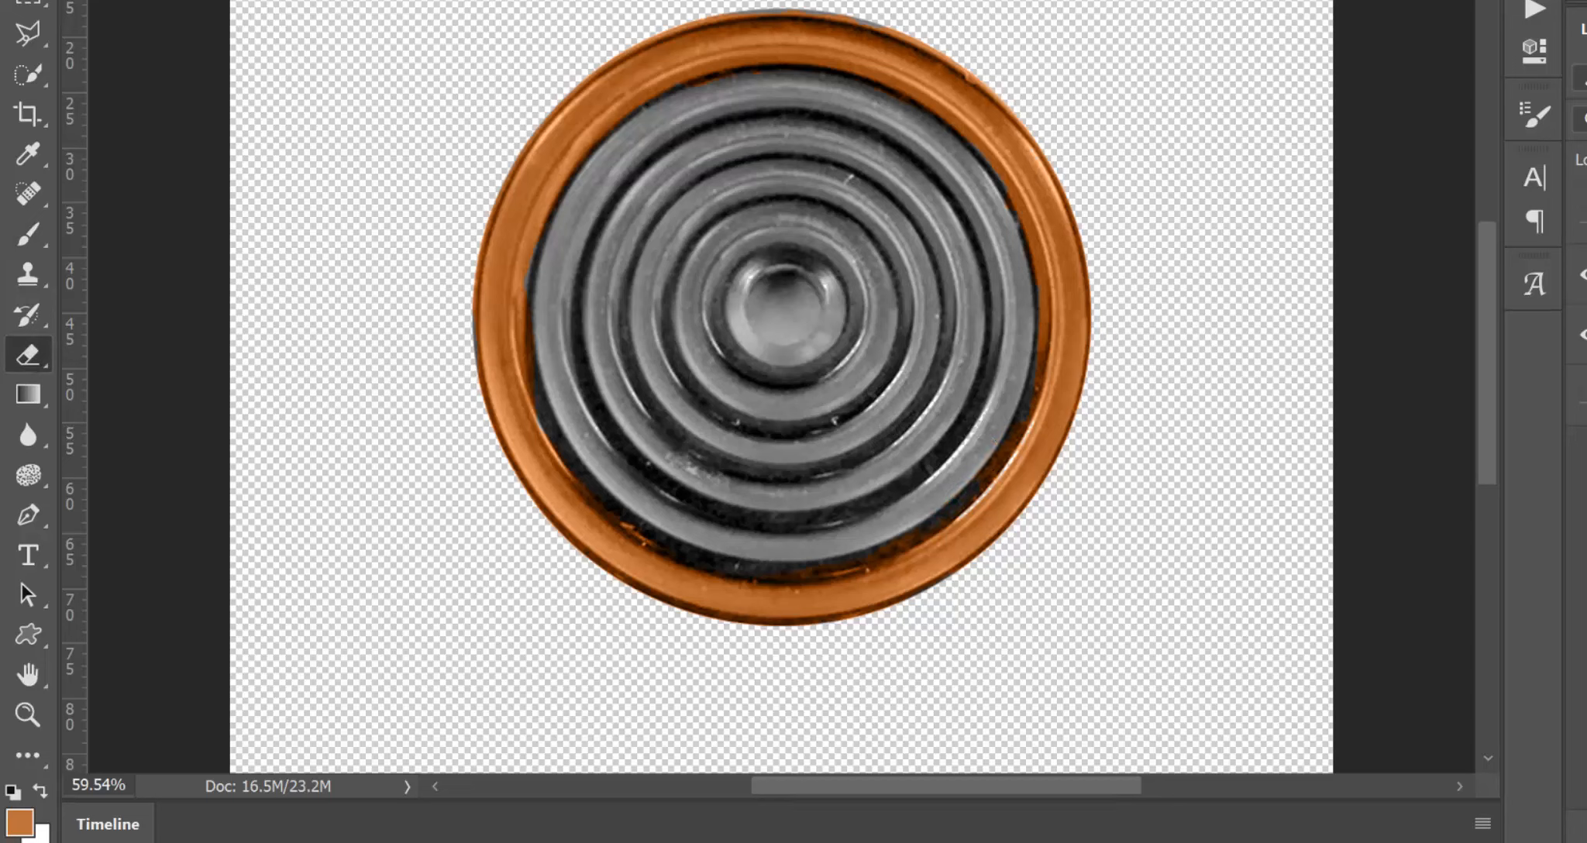
- Add a new layer above Layer 1 and set the foreground color to purple #823cbd
{"action": "left_click", "coordinate": [18, 822]}
{"action": "left_click", "coordinate": [1290, 186]}
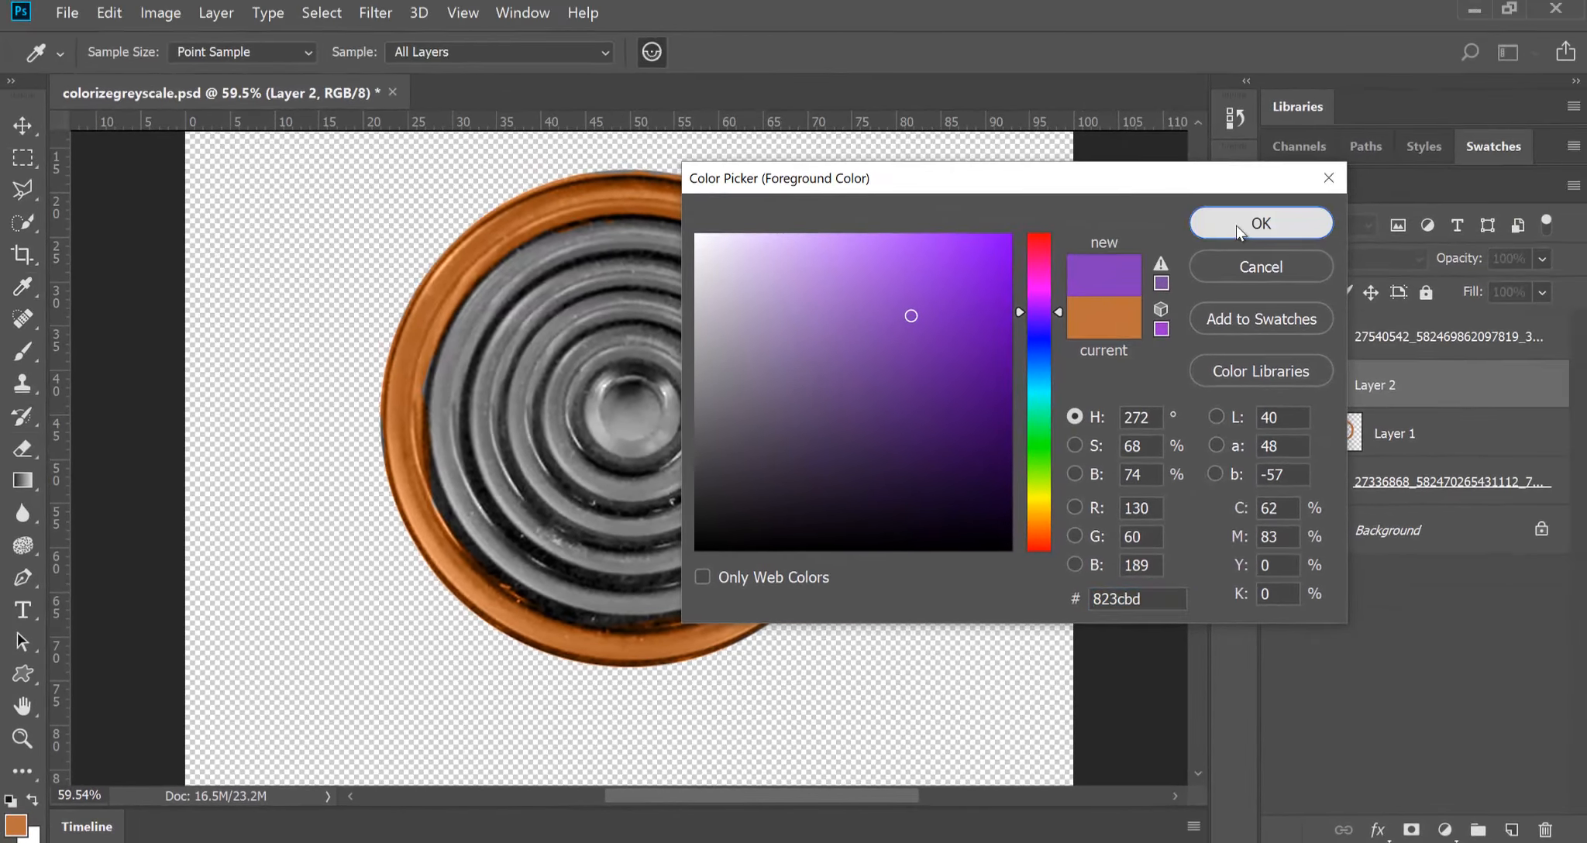
{"action": "left_click", "coordinate": [1235, 230]}
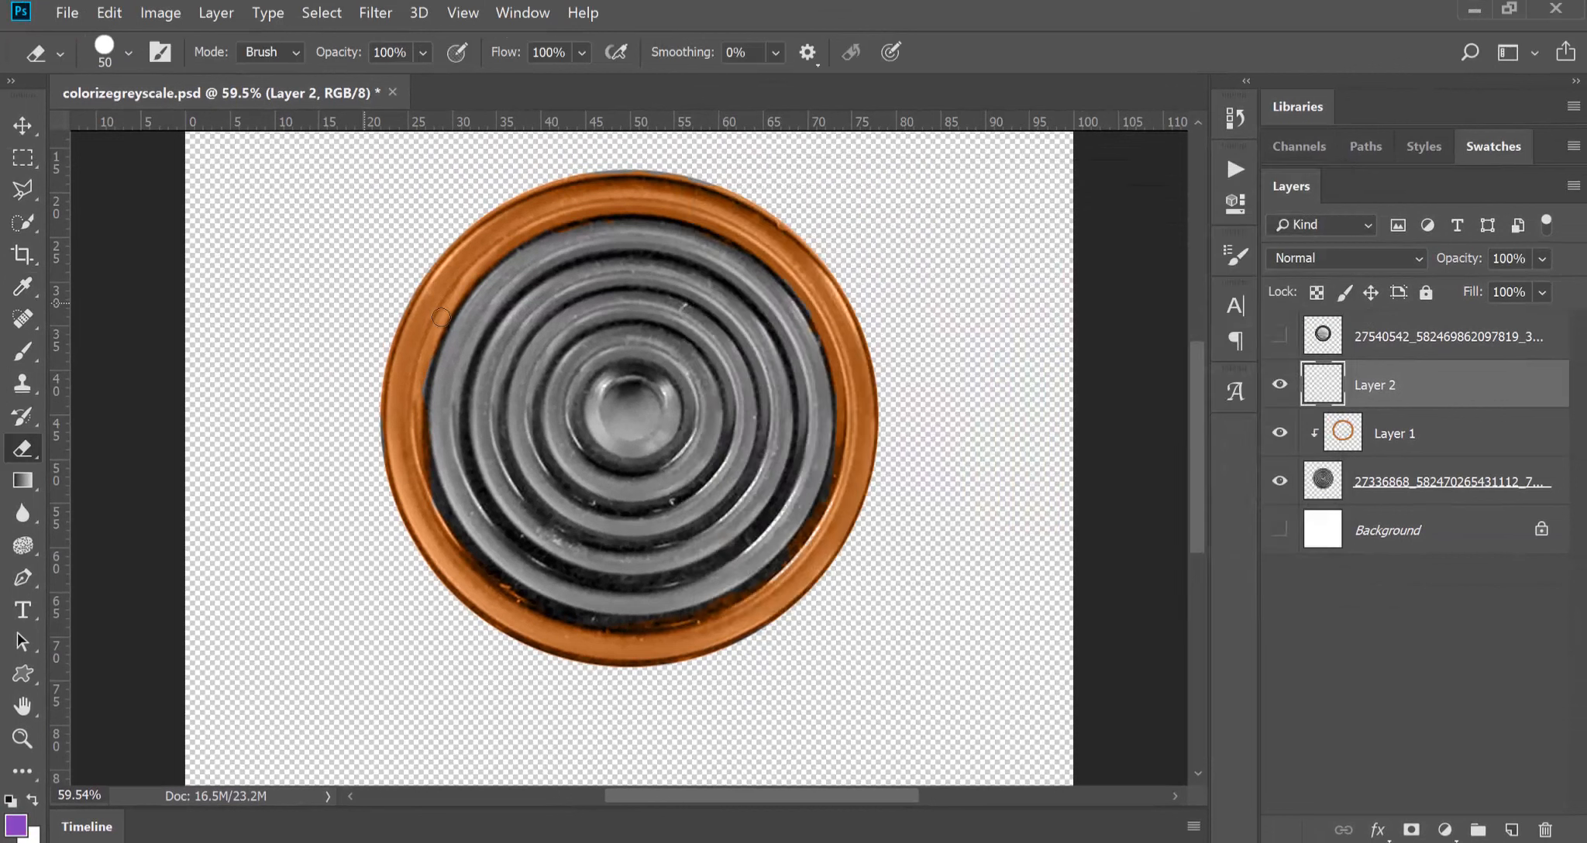
- Paint a short purple stroke on the disc's second ring with a 100 px brush, and set Layer 2's blend mode to Color
{"action": "left_click", "coordinate": [16, 355]}
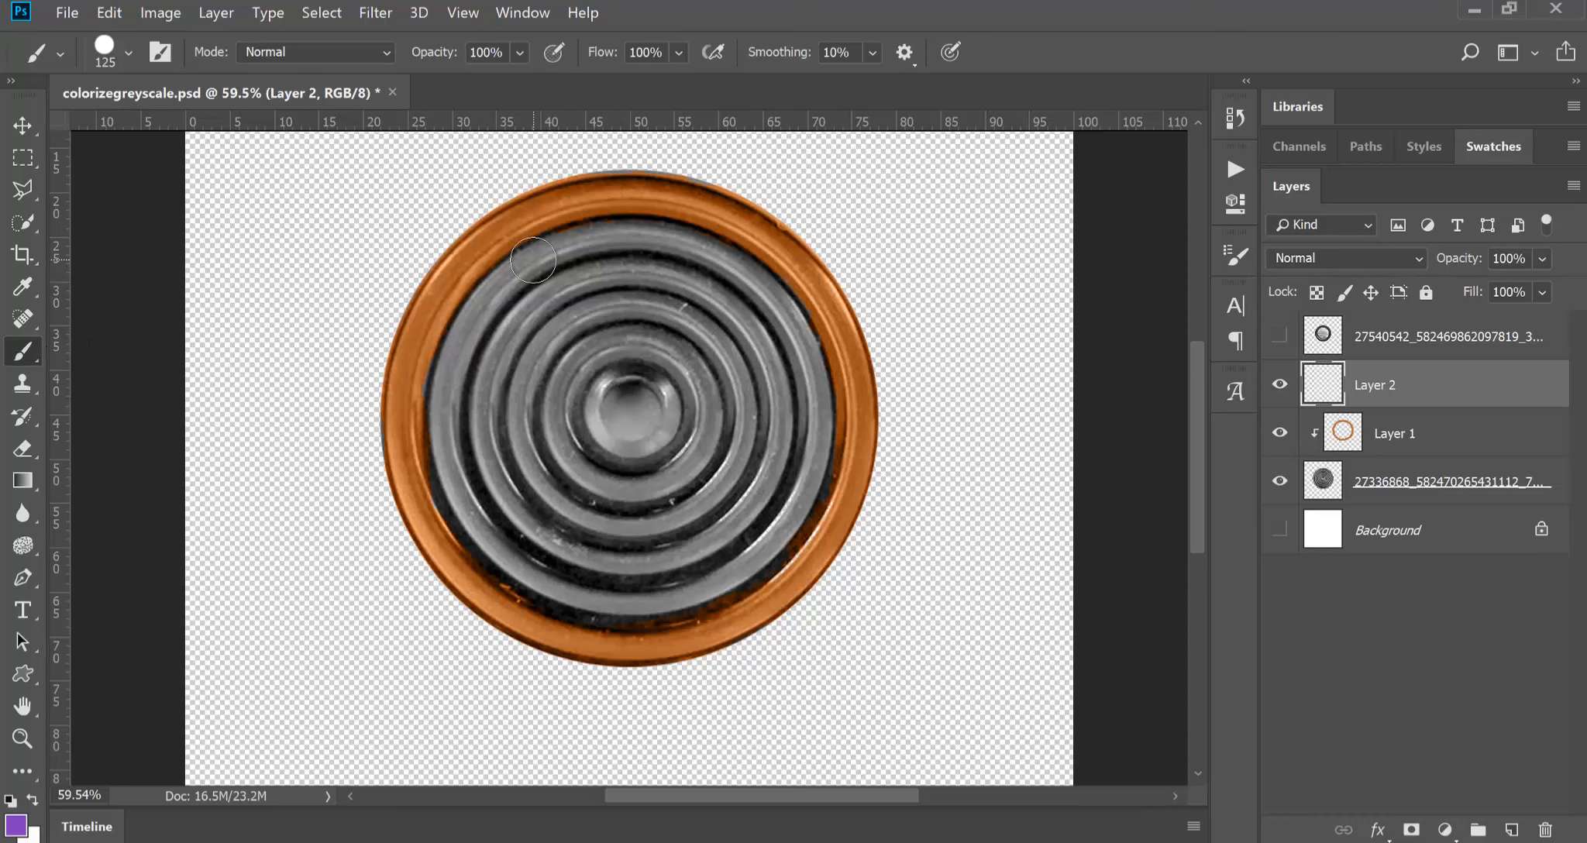
{"action": "key", "text": "bracketleft"}
{"action": "left_click_drag", "start_coordinate": [532, 261], "coordinate": [465, 331]}
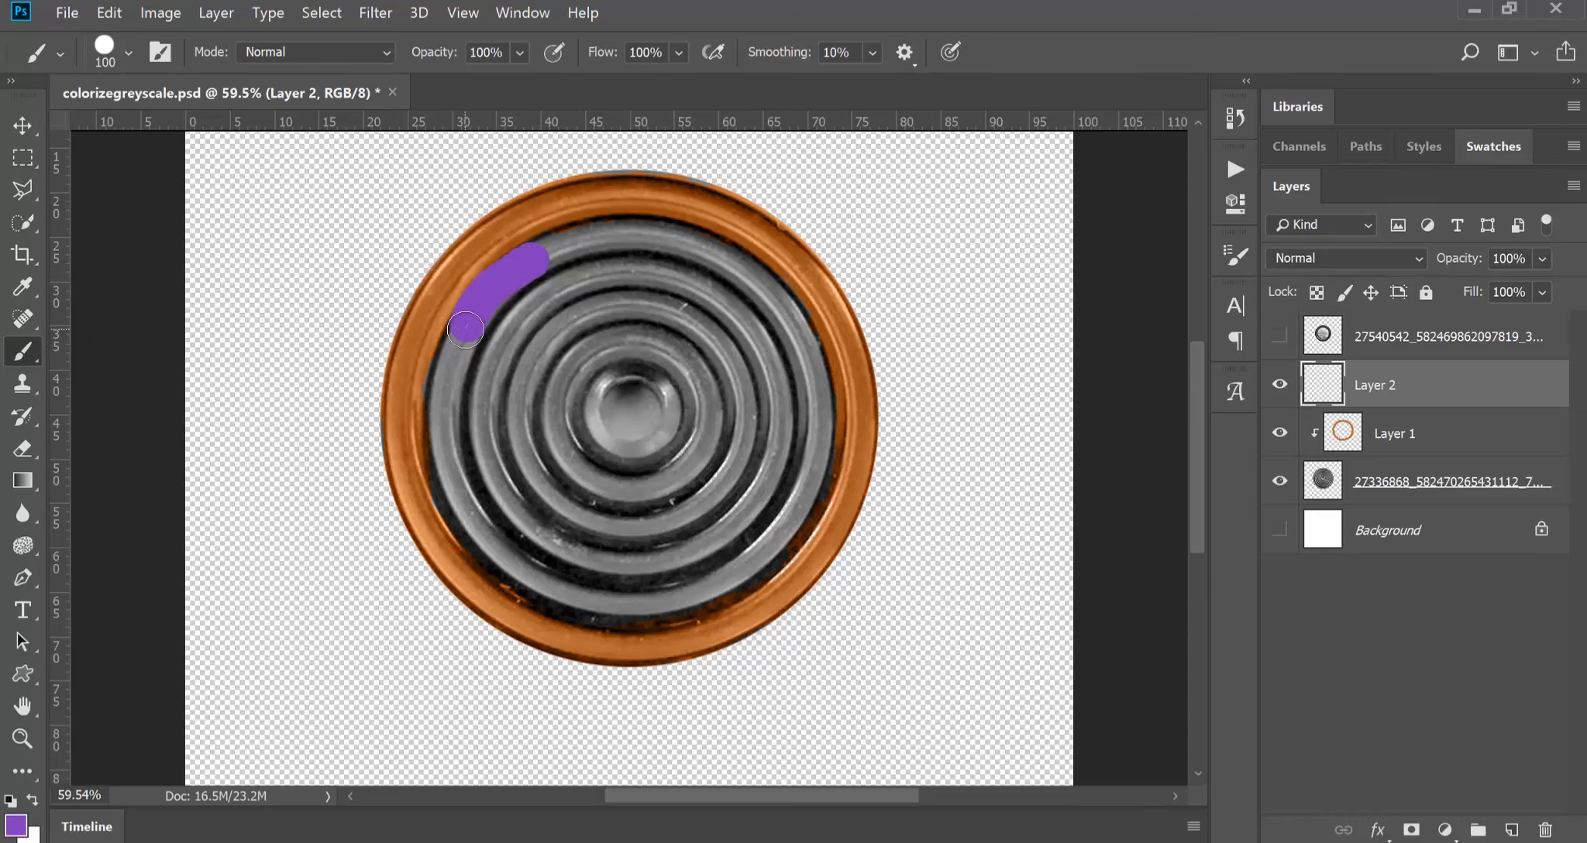
{"action": "left_click", "coordinate": [1344, 258]}
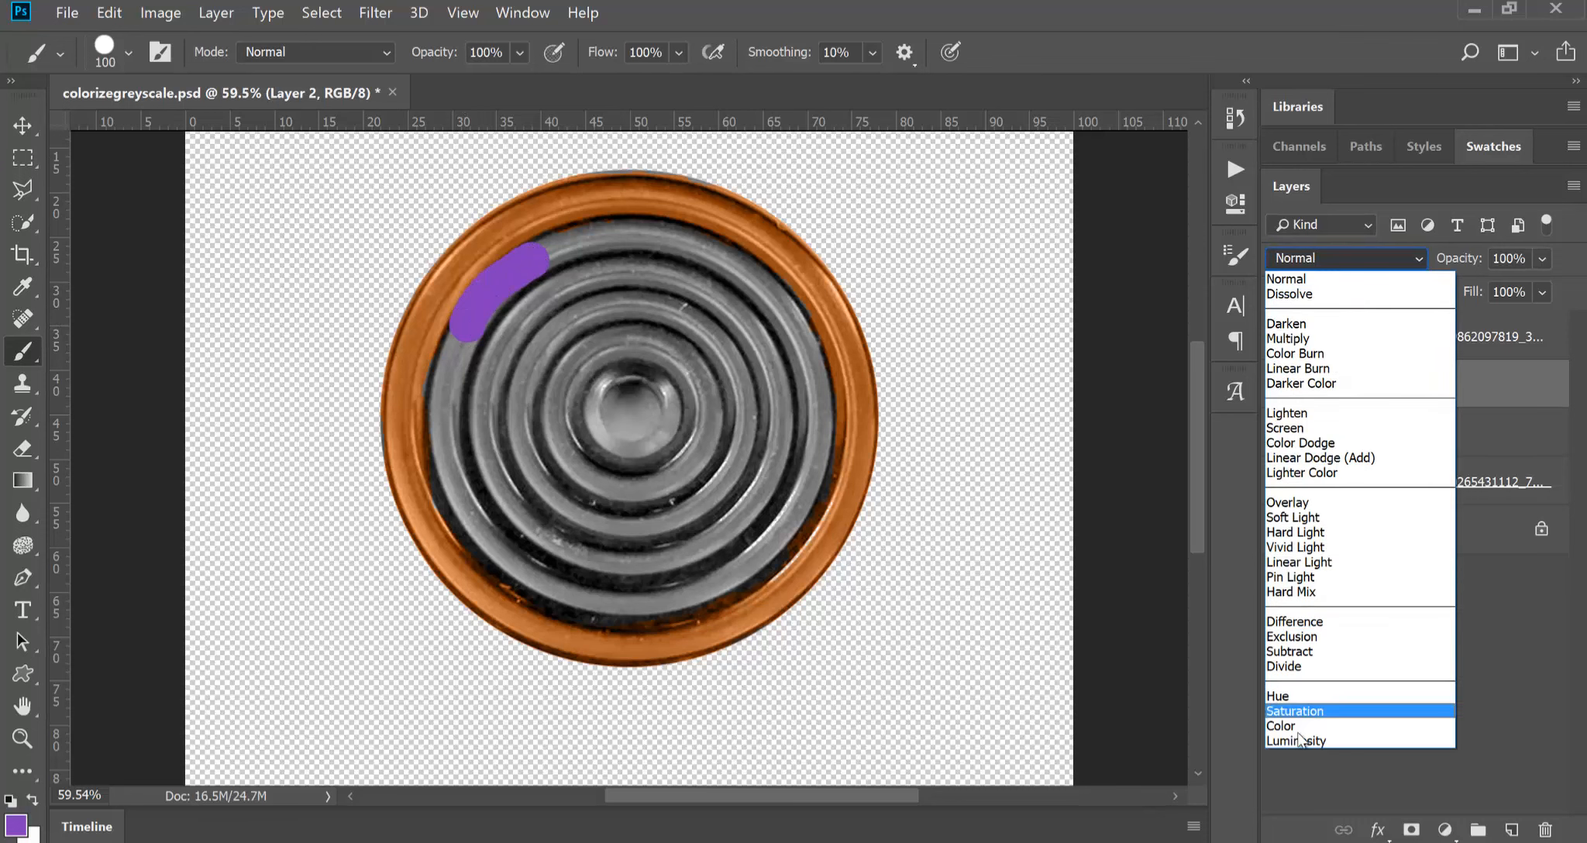
{"action": "left_click", "coordinate": [1317, 733]}
- Paint the rest of the second ring purple on Layer 2, and clip the layer to the disc layer
{"action": "mouse_move", "coordinate": [463, 339]}
{"action": "left_mouse_down"}
{"action": "mouse_move", "coordinate": [443, 436]}
{"action": "mouse_move", "coordinate": [454, 506]}
{"action": "mouse_move", "coordinate": [501, 557]}
{"action": "left_mouse_up"}
{"action": "mouse_move", "coordinate": [695, 592]}
{"action": "left_mouse_down"}
{"action": "mouse_move", "coordinate": [767, 536]}
{"action": "mouse_move", "coordinate": [811, 465]}
{"action": "left_mouse_up"}
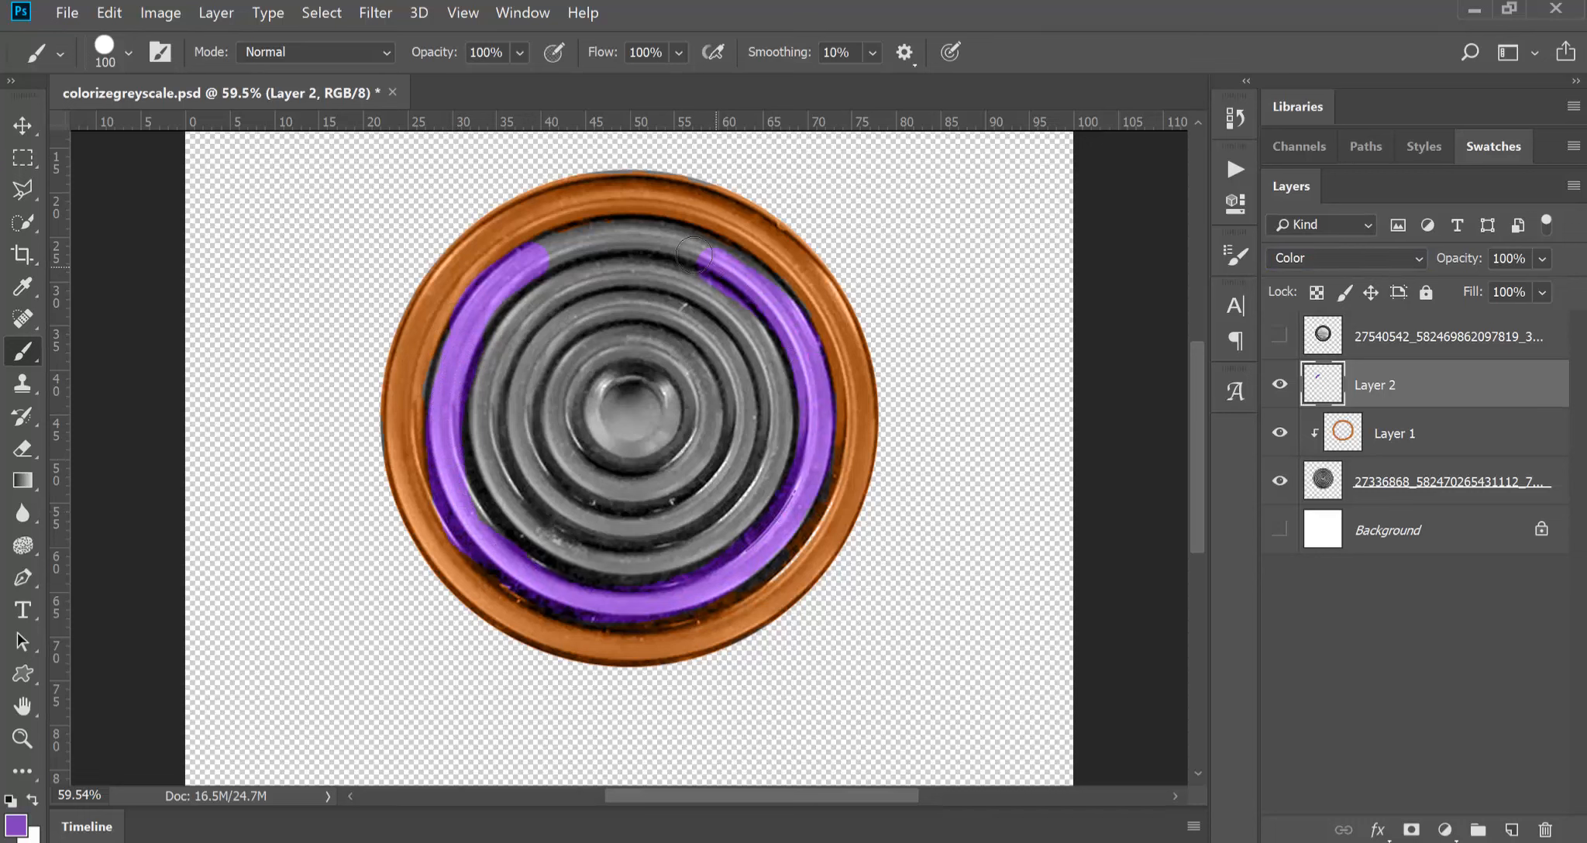
{"action": "left_click_drag", "start_coordinate": [505, 264], "coordinate": [608, 236]}
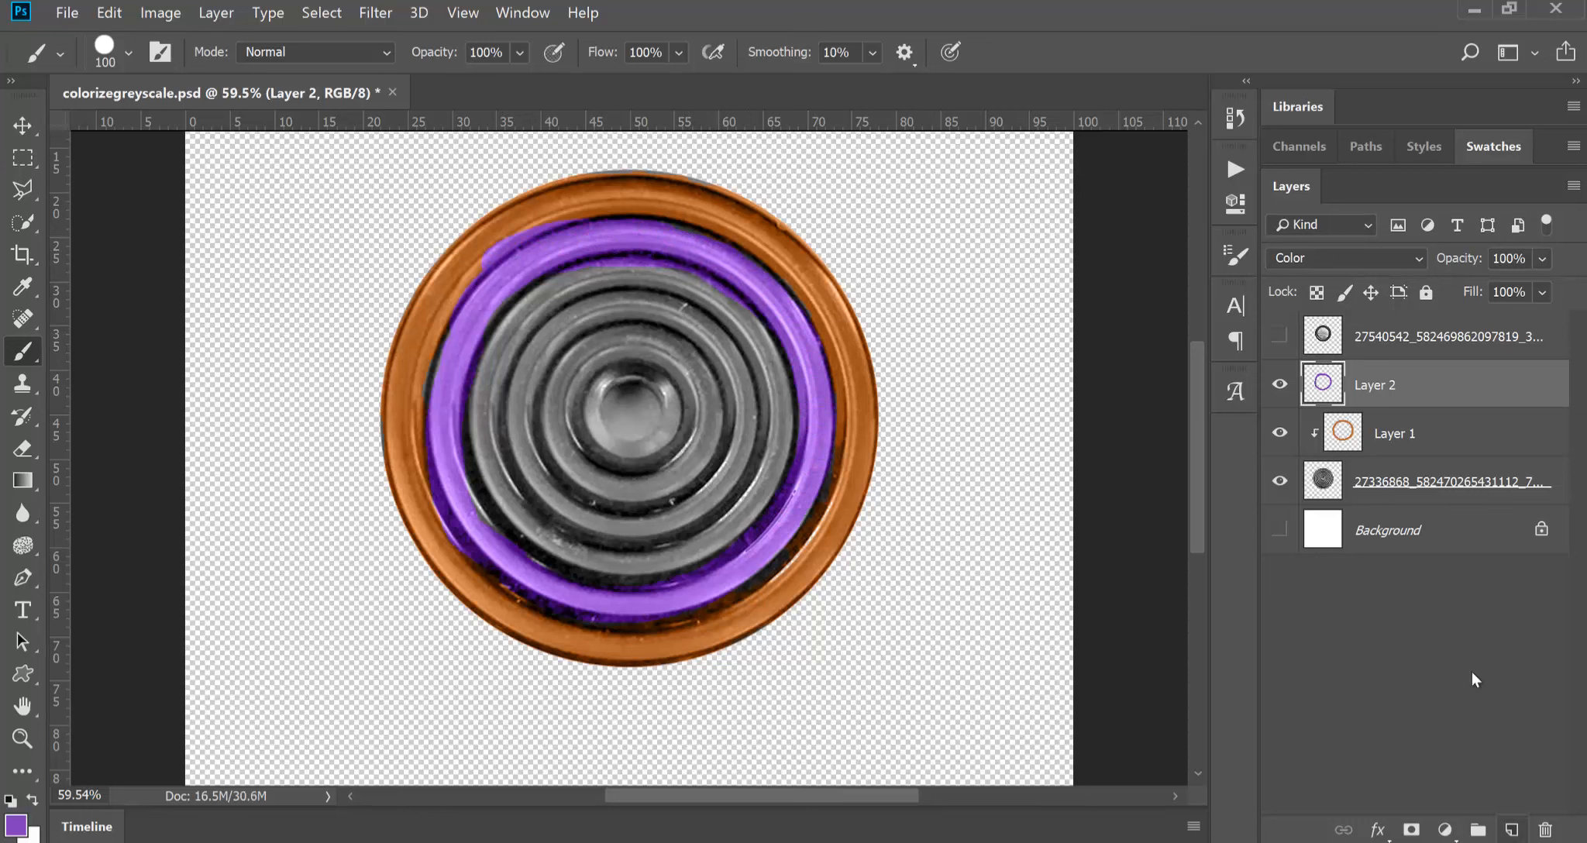
{"action": "left_click_drag", "start_coordinate": [1439, 397], "coordinate": [1443, 400]}
{"action": "left_click", "coordinate": [1443, 400], "text": "alt"}
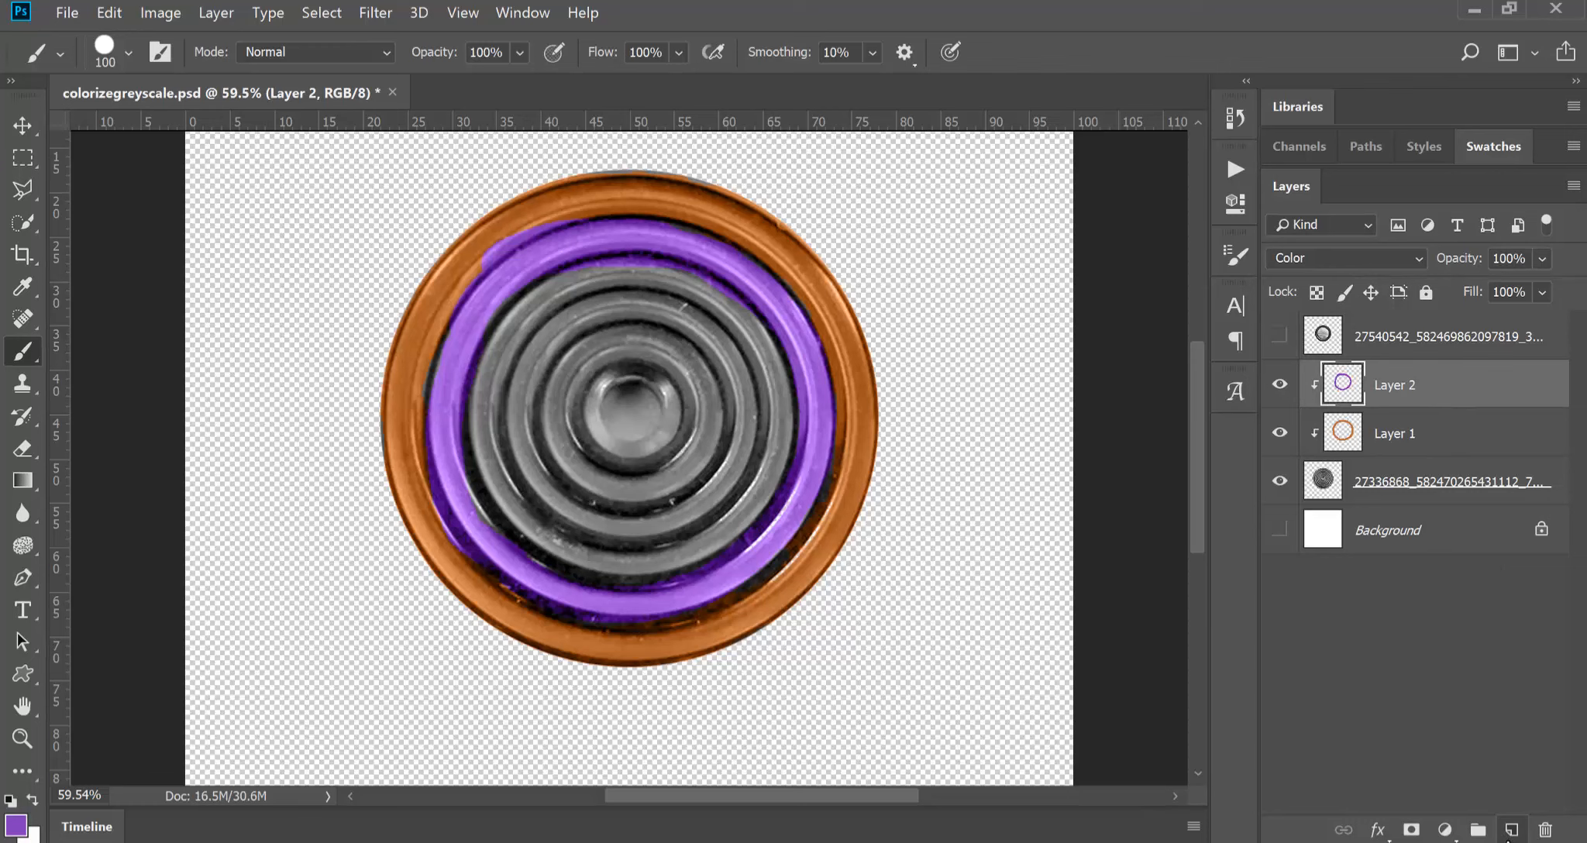
- Add a new layer above Layer 2 and set the foreground color to blue #3c9abd
{"action": "left_click", "coordinate": [1511, 831]}
{"action": "left_click", "coordinate": [24, 831]}
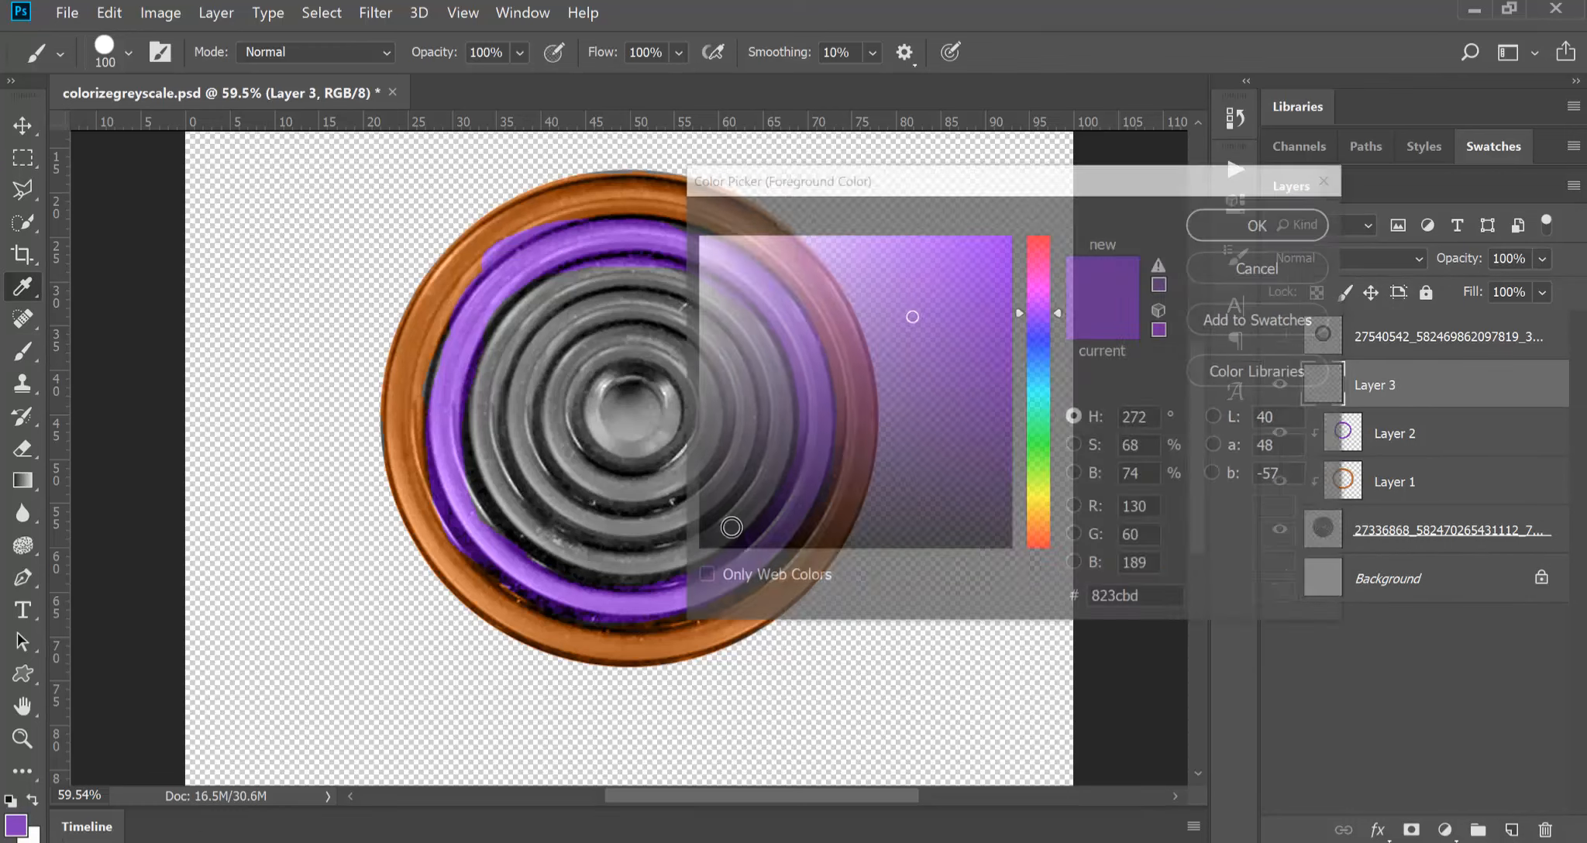
{"action": "left_click", "coordinate": [1036, 379]}
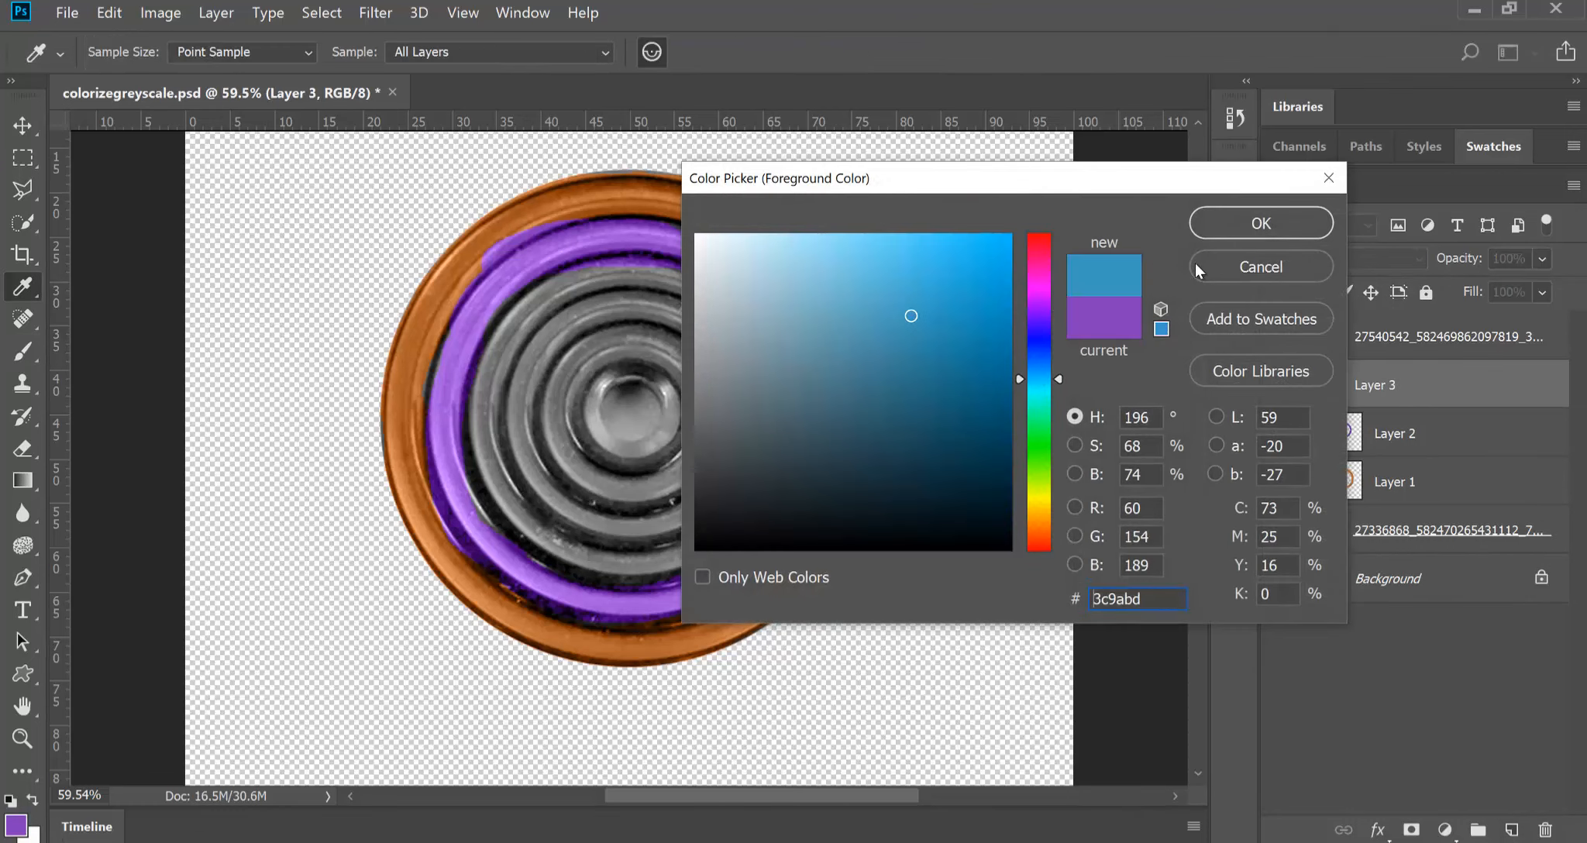
{"action": "left_click", "coordinate": [1248, 223]}
- Clip Layer 3 to the disc in Color blend mode, and paint the third ring from the outside blue with the 100 px brush
{"action": "key", "text": "b"}
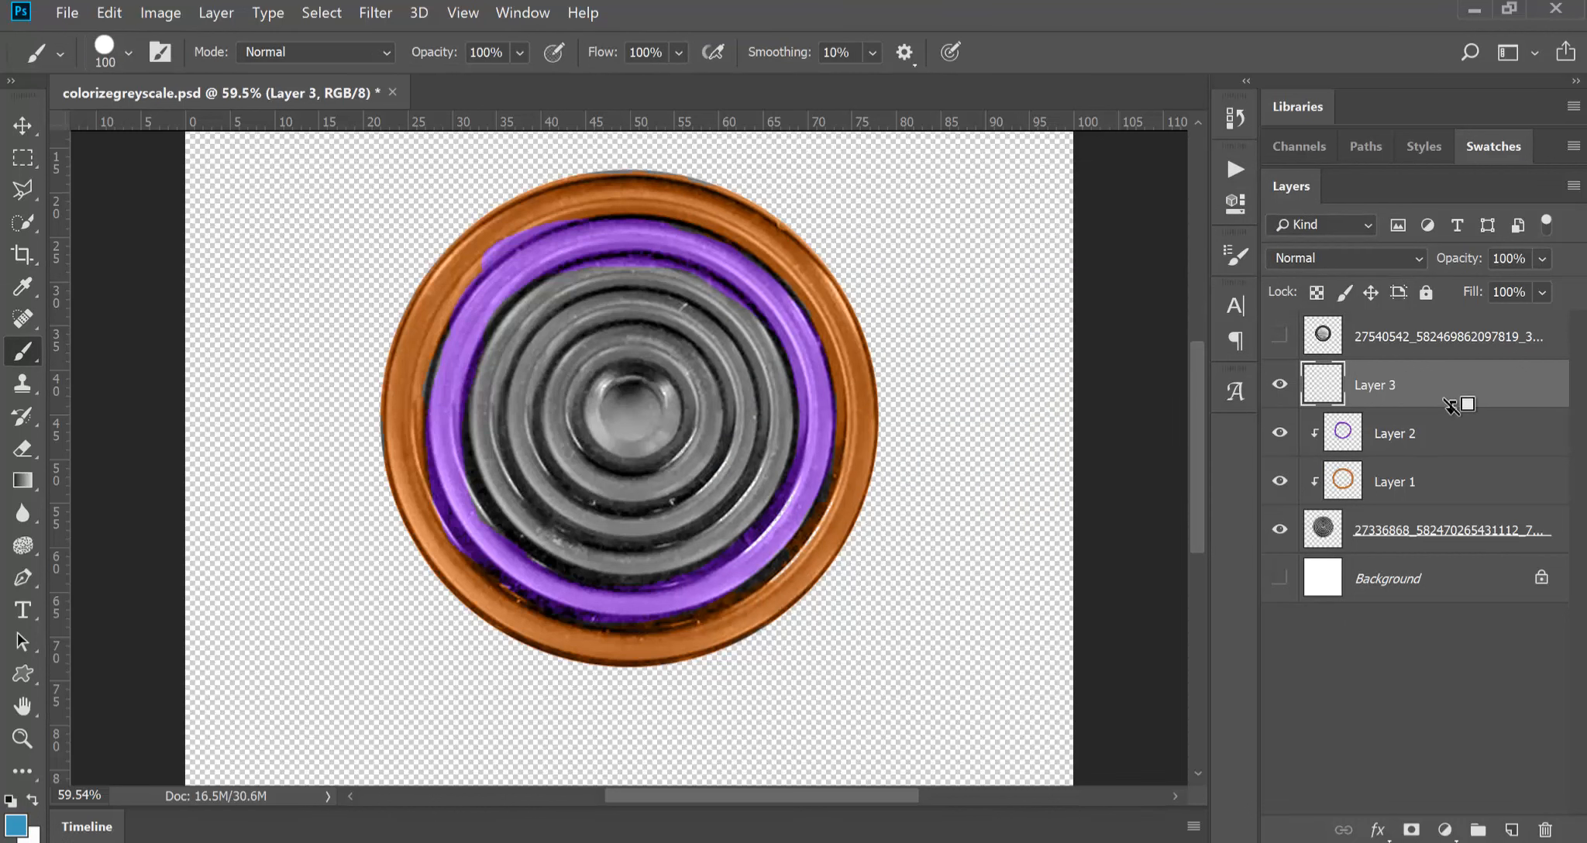
{"action": "left_click", "coordinate": [1361, 257]}
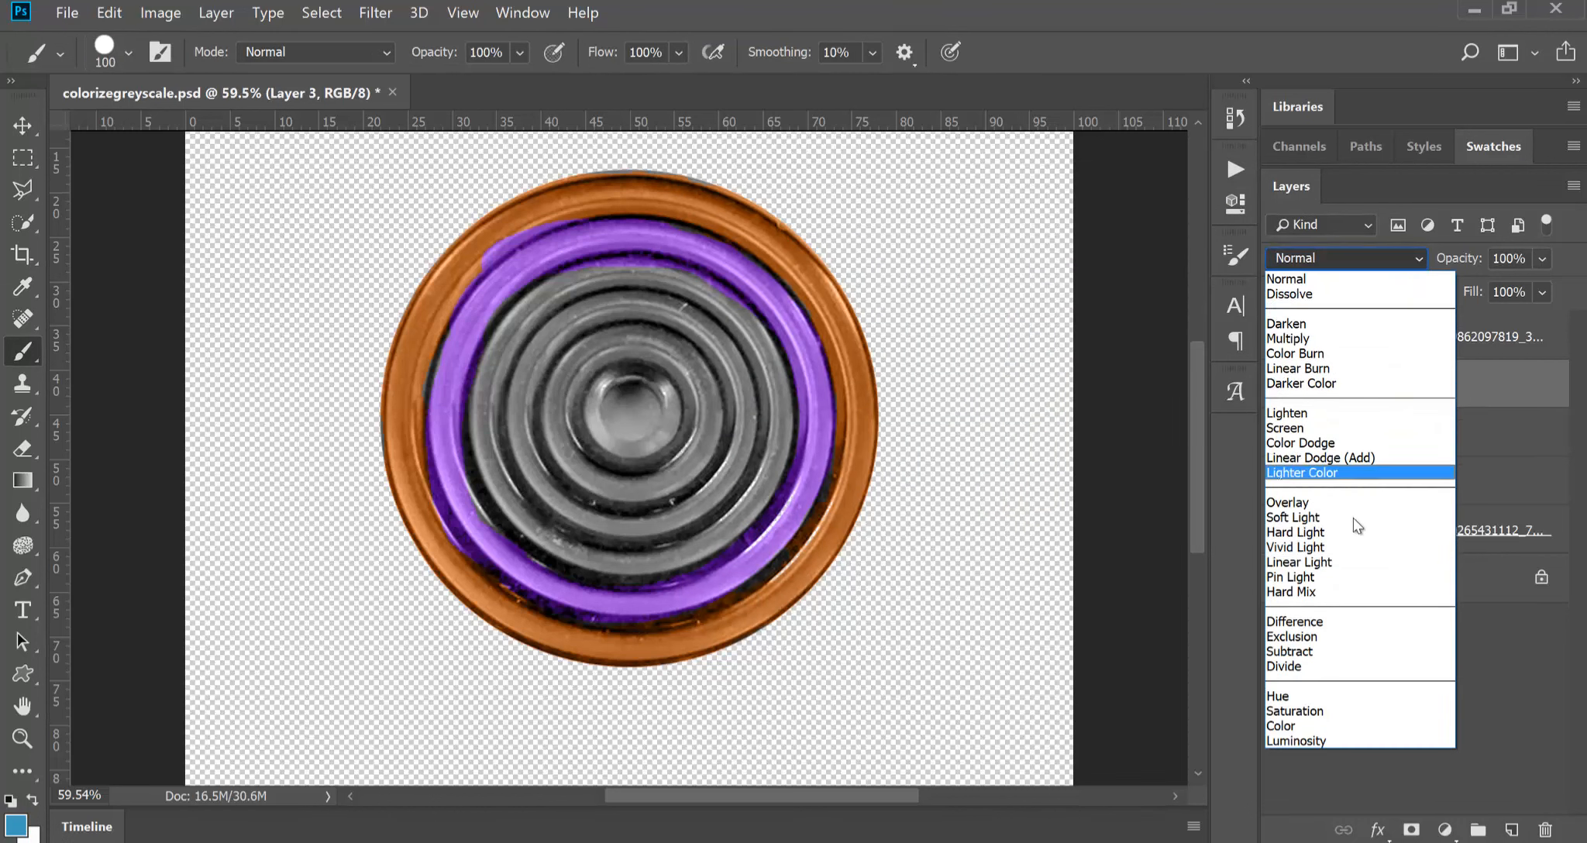
{"action": "left_click", "coordinate": [1317, 720]}
{"action": "mouse_move", "coordinate": [586, 285]}
{"action": "left_mouse_down"}
{"action": "mouse_move", "coordinate": [504, 333]}
{"action": "mouse_move", "coordinate": [484, 376]}
{"action": "mouse_move", "coordinate": [480, 447]}
{"action": "mouse_move", "coordinate": [543, 538]}
{"action": "left_mouse_up"}
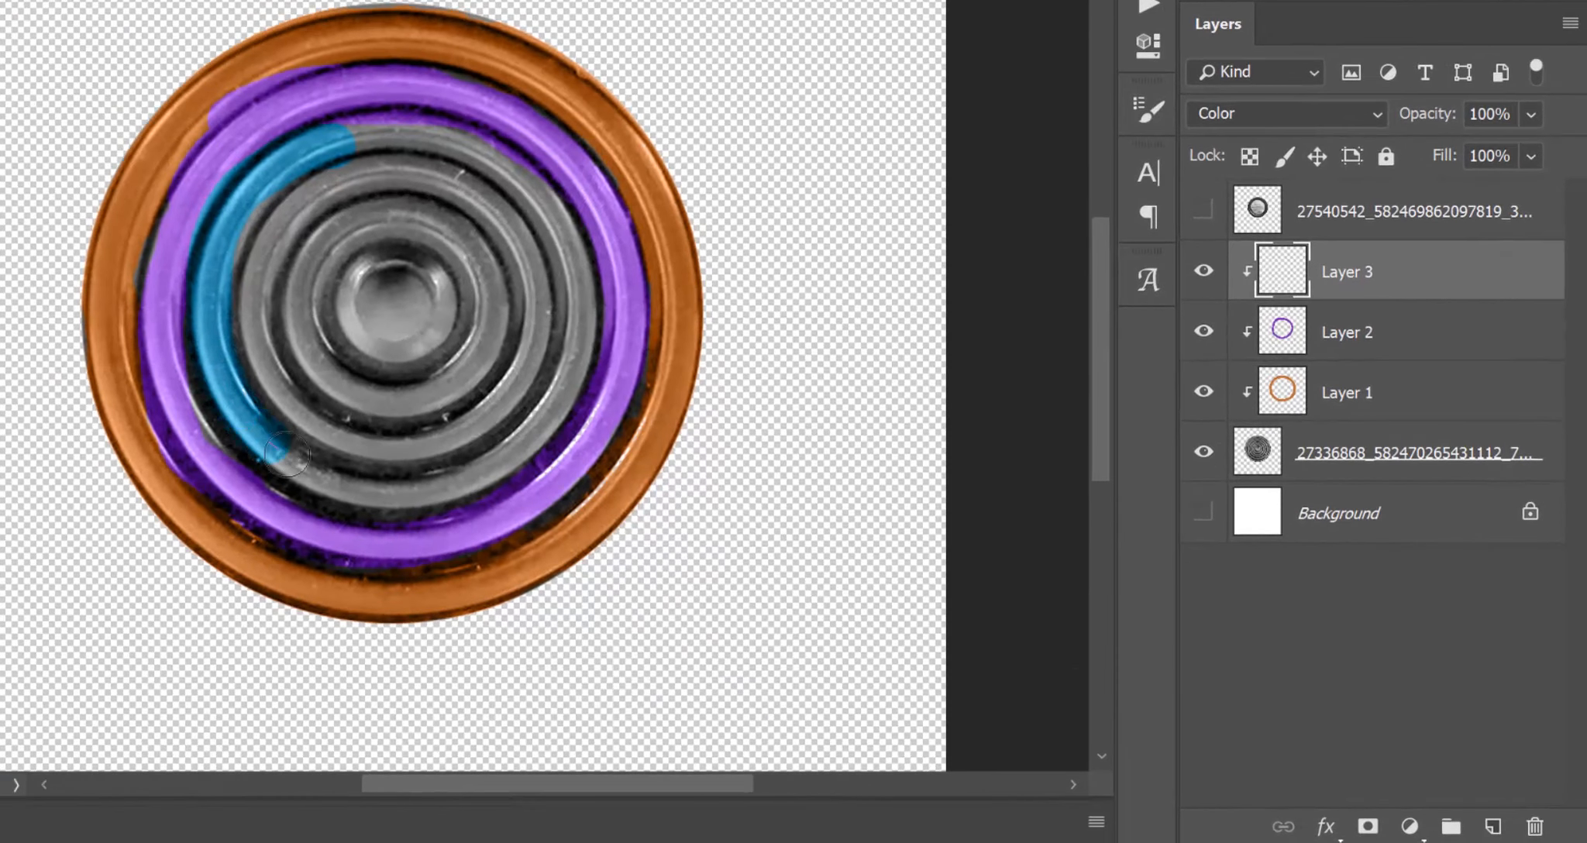
{"action": "mouse_move", "coordinate": [287, 457]}
{"action": "left_mouse_down"}
{"action": "mouse_move", "coordinate": [396, 490]}
{"action": "mouse_move", "coordinate": [465, 474]}
{"action": "mouse_move", "coordinate": [333, 474]}
{"action": "mouse_move", "coordinate": [414, 486]}
{"action": "mouse_move", "coordinate": [528, 429]}
{"action": "mouse_move", "coordinate": [579, 333]}
{"action": "mouse_move", "coordinate": [561, 233]}
{"action": "mouse_move", "coordinate": [458, 130]}
{"action": "mouse_move", "coordinate": [294, 149]}
{"action": "left_mouse_up"}
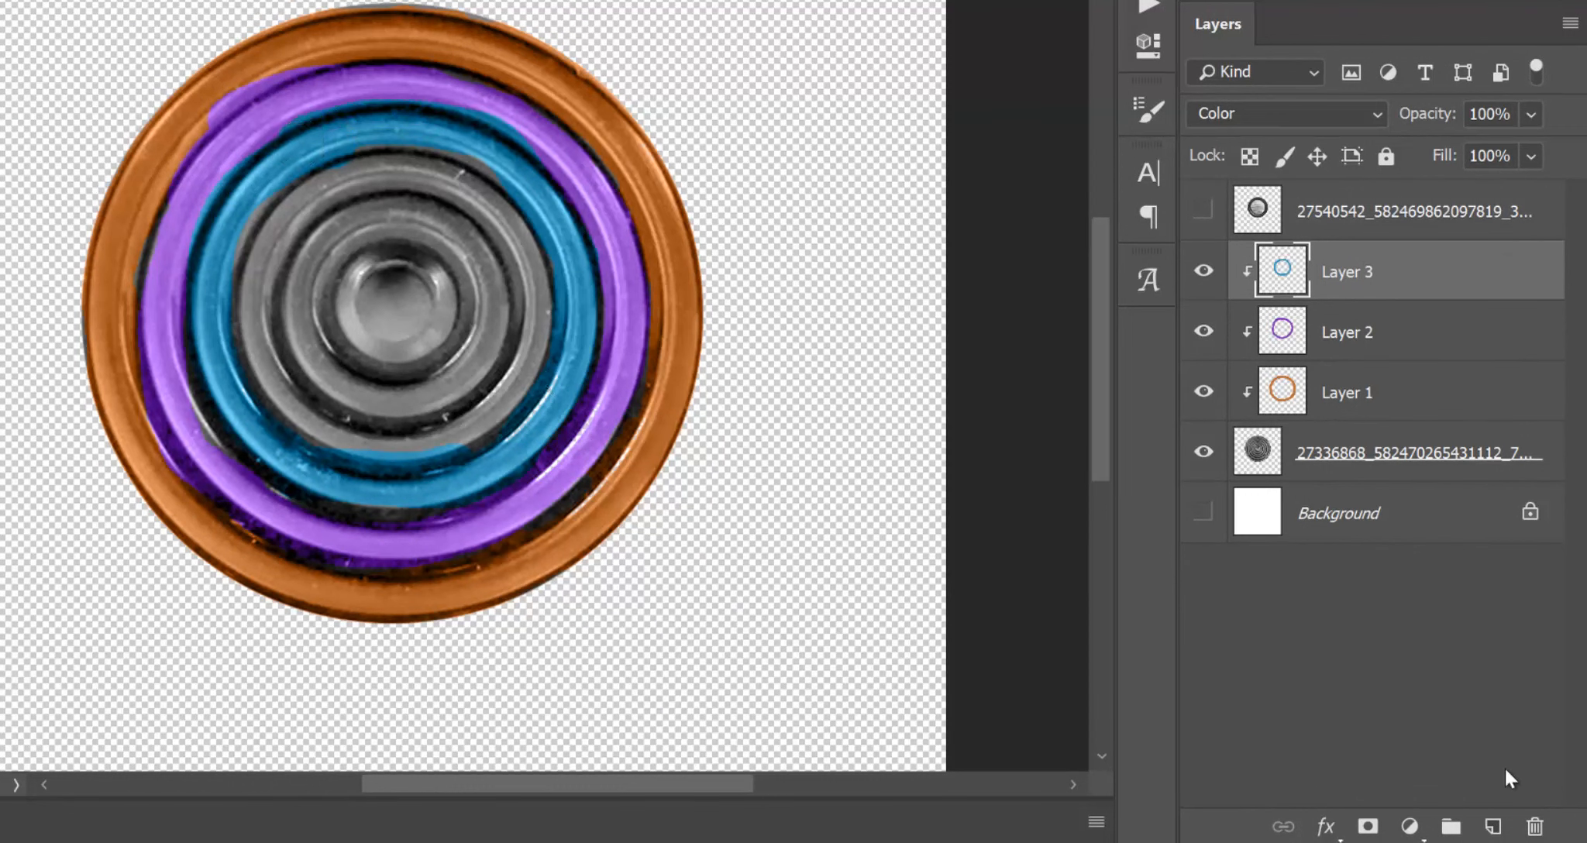
- Add a new layer above Layer 3 in Color blend mode and clip it to the disc layer
{"action": "left_click", "coordinate": [1492, 828]}
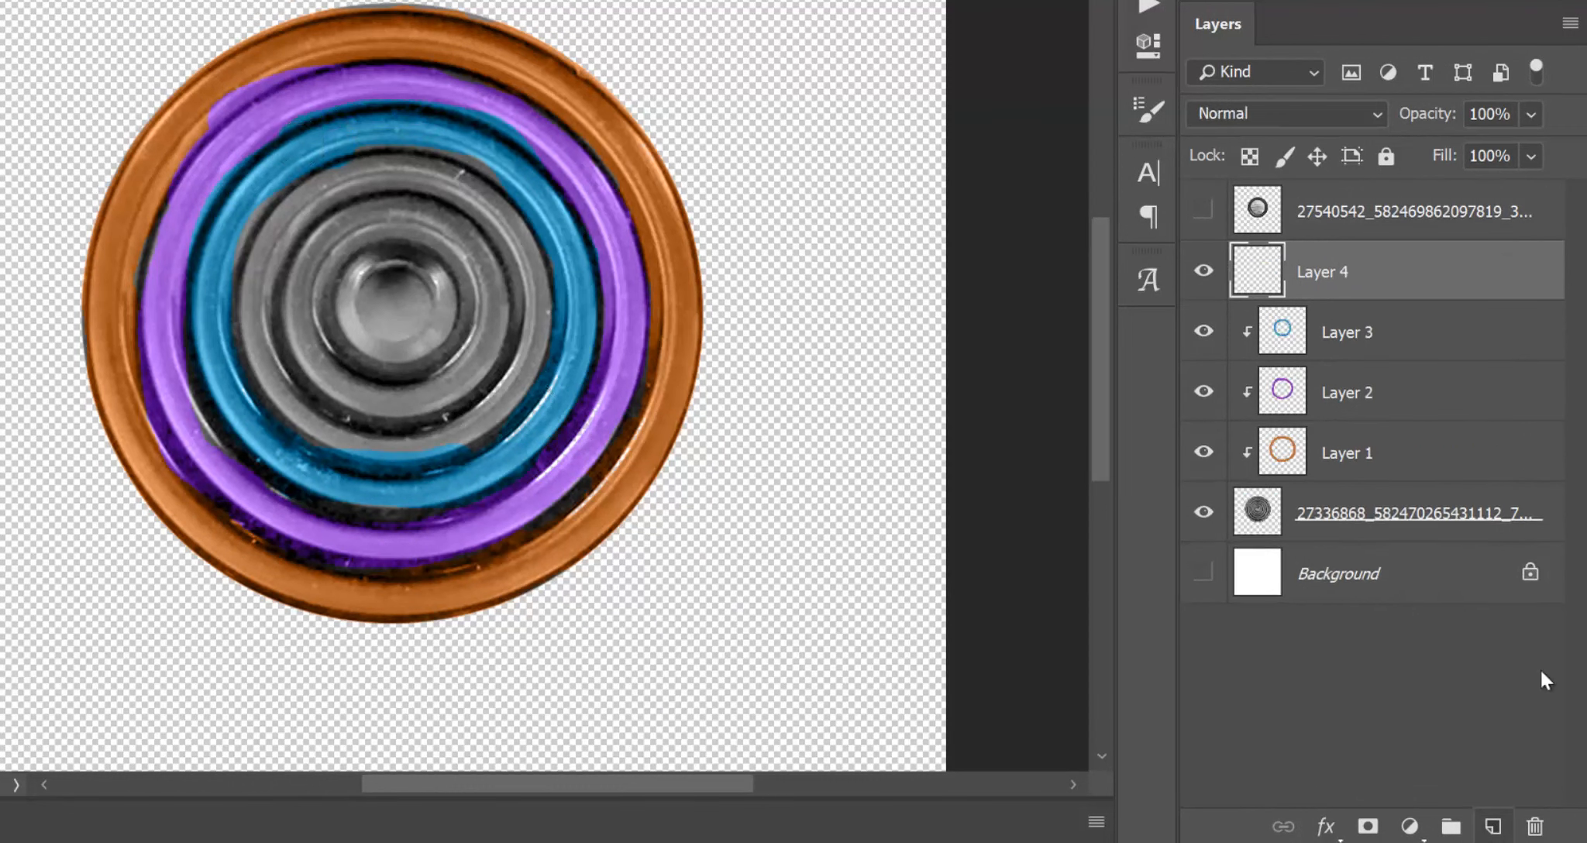
{"action": "left_click", "coordinate": [1327, 115]}
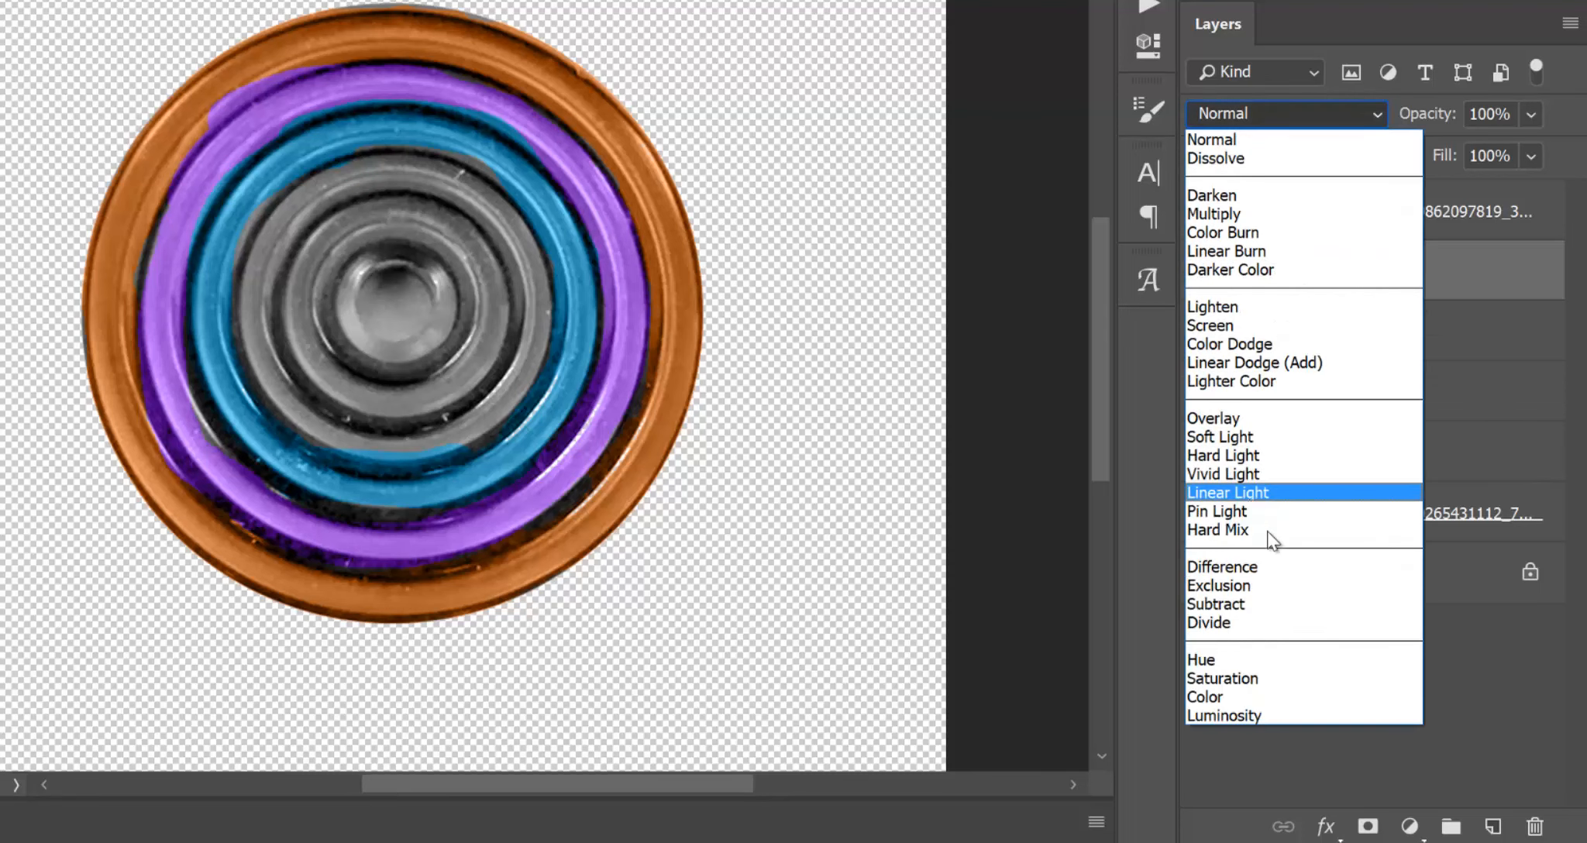
{"action": "left_click", "coordinate": [1244, 697]}
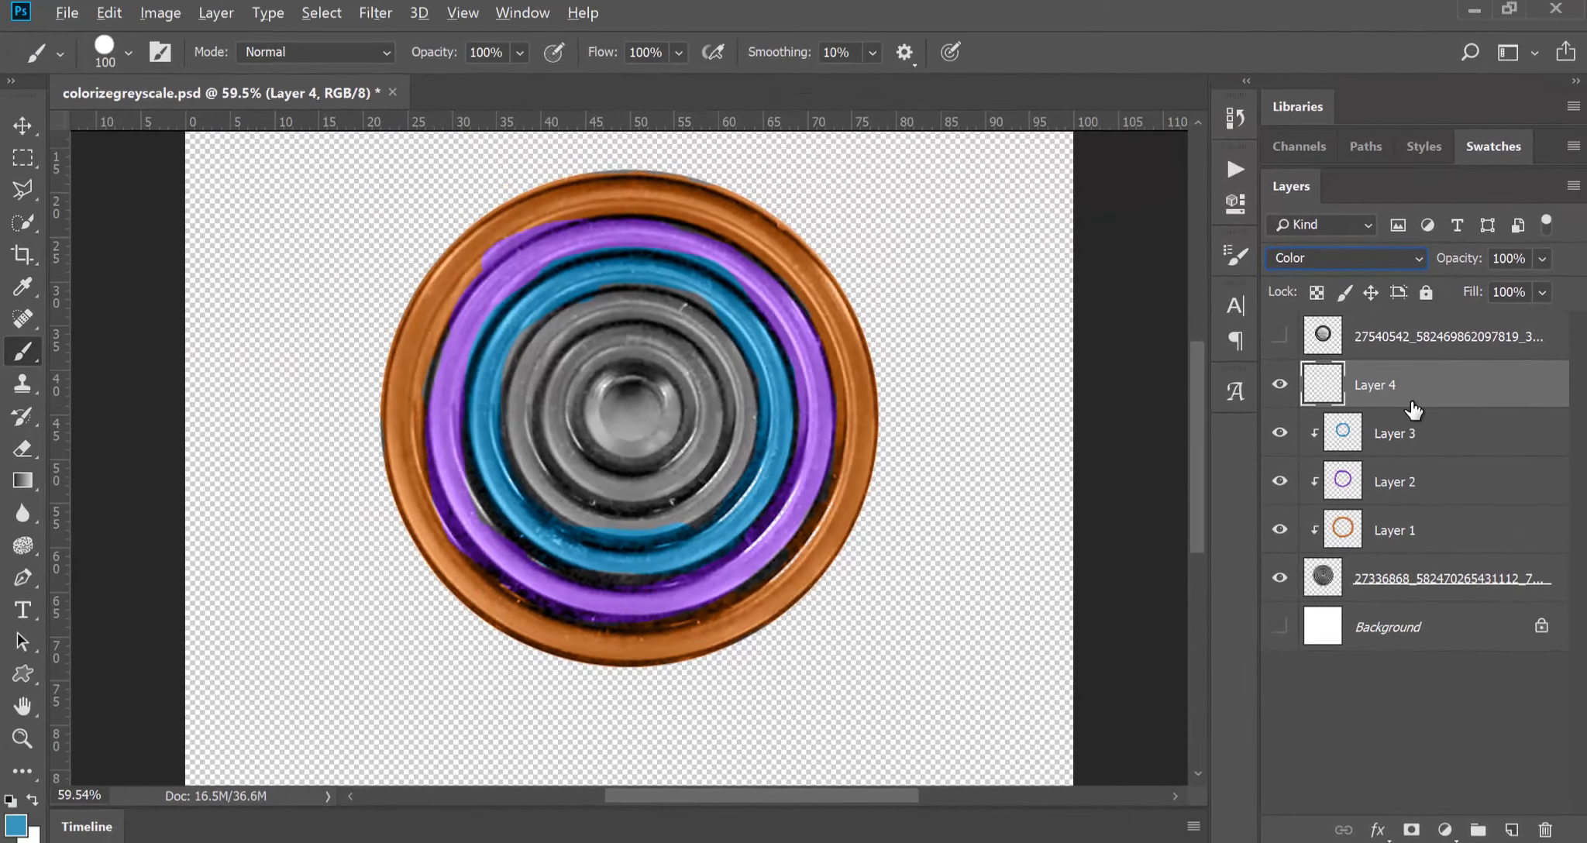
{"action": "left_click", "coordinate": [1412, 408], "text": "alt"}
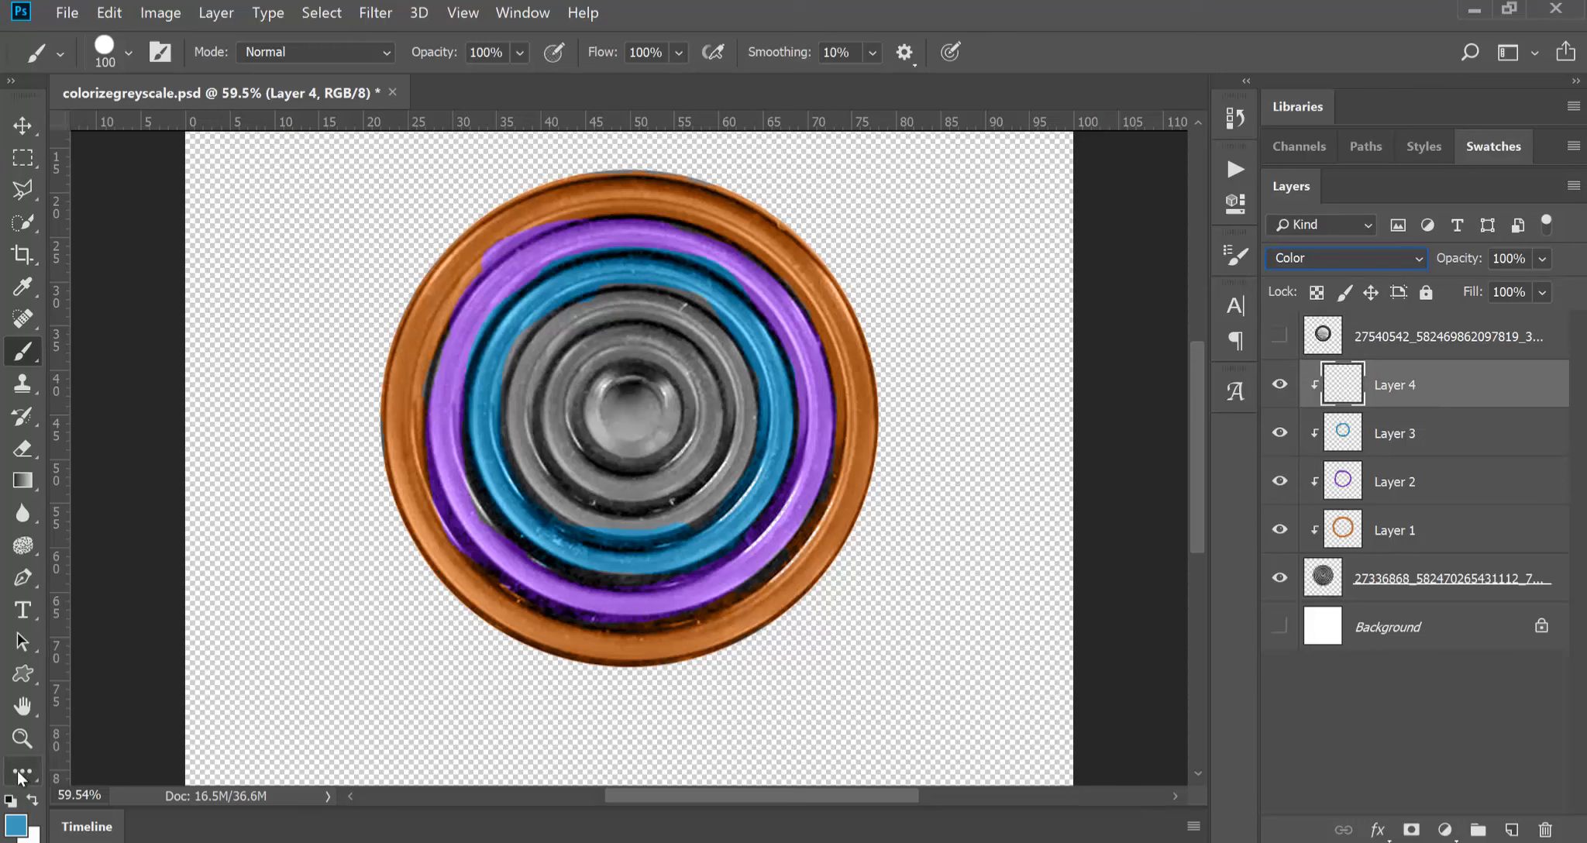
- Set the foreground color to green #3cbd42
{"action": "left_click", "coordinate": [15, 825]}
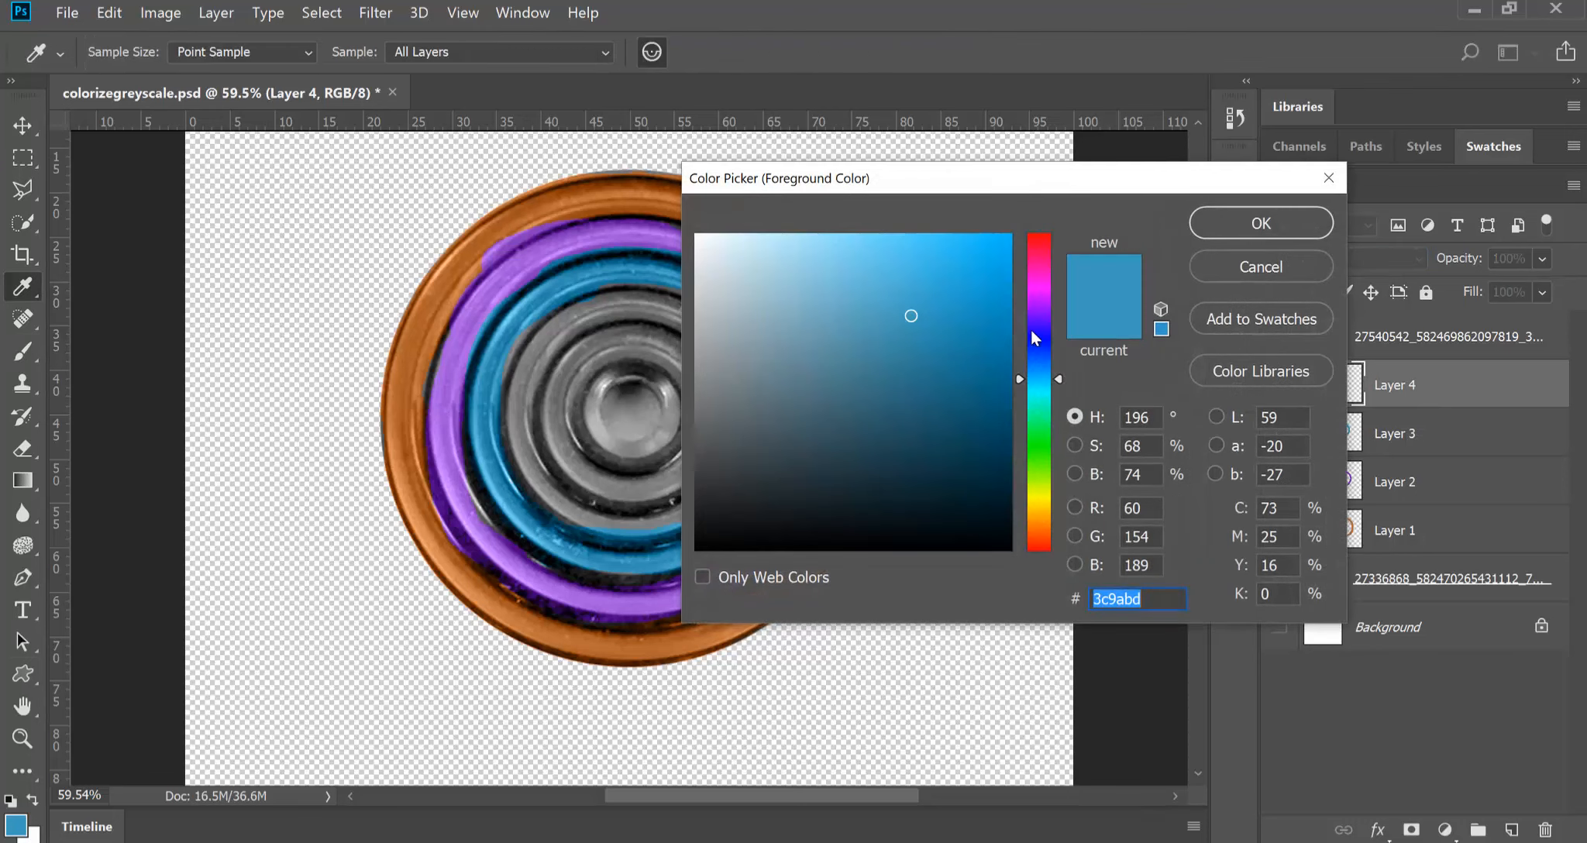
{"action": "left_click", "coordinate": [1040, 443]}
{"action": "left_click", "coordinate": [1209, 226]}
{"action": "mouse_move", "coordinate": [607, 312]}
{"action": "left_mouse_down"}
{"action": "mouse_move", "coordinate": [546, 336]}
{"action": "mouse_move", "coordinate": [520, 370]}
{"action": "mouse_move", "coordinate": [533, 464]}
{"action": "left_mouse_up"}
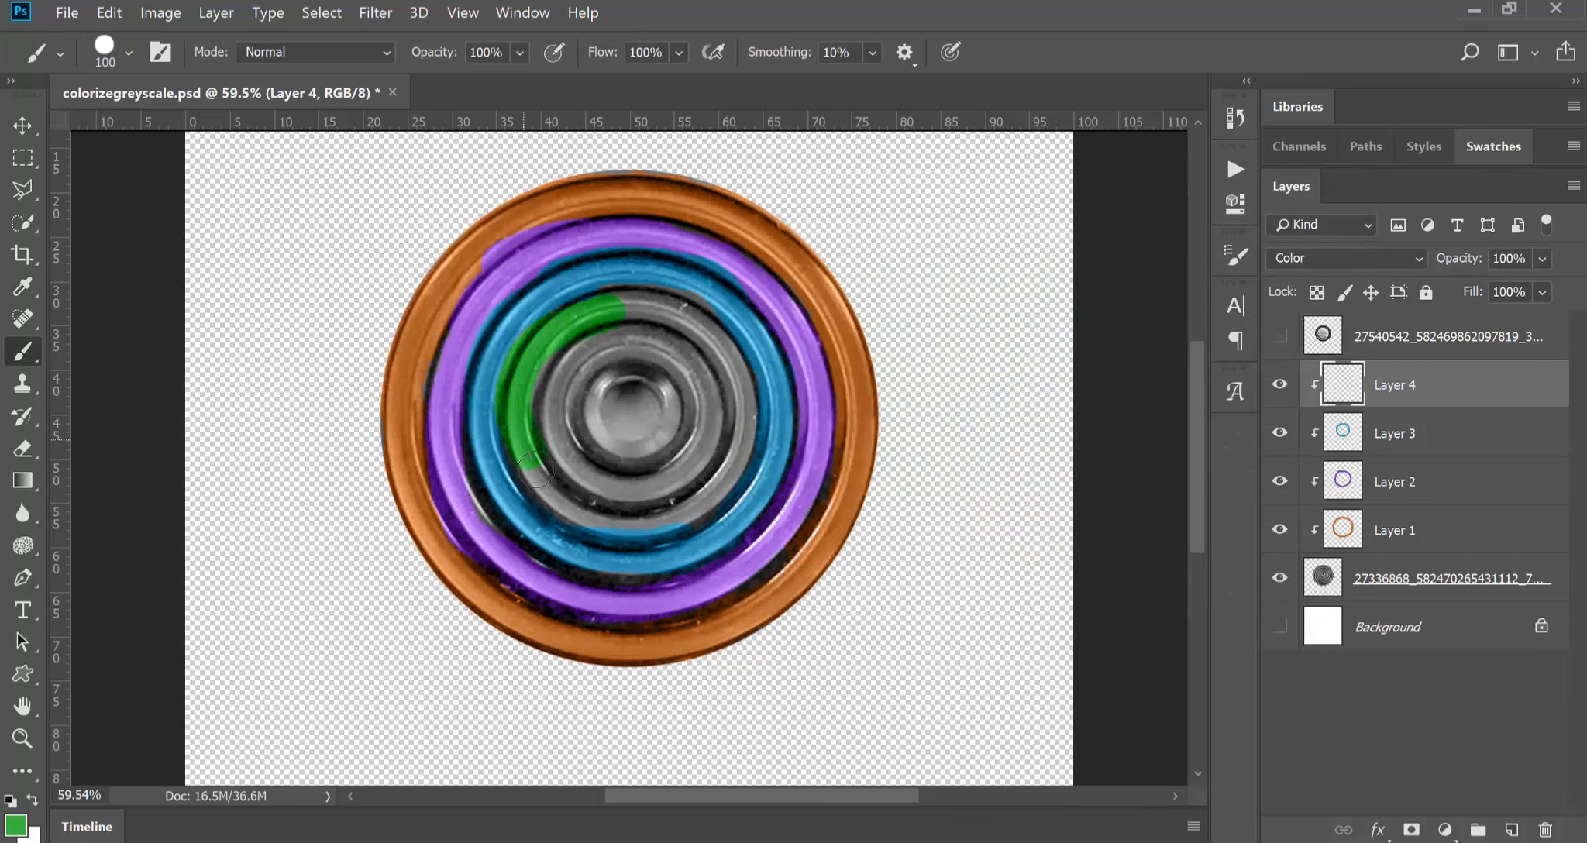
{"action": "mouse_move", "coordinate": [601, 534]}
{"action": "left_mouse_down"}
{"action": "mouse_move", "coordinate": [655, 541]}
{"action": "mouse_move", "coordinate": [709, 523]}
{"action": "mouse_move", "coordinate": [759, 474]}
{"action": "left_mouse_up"}
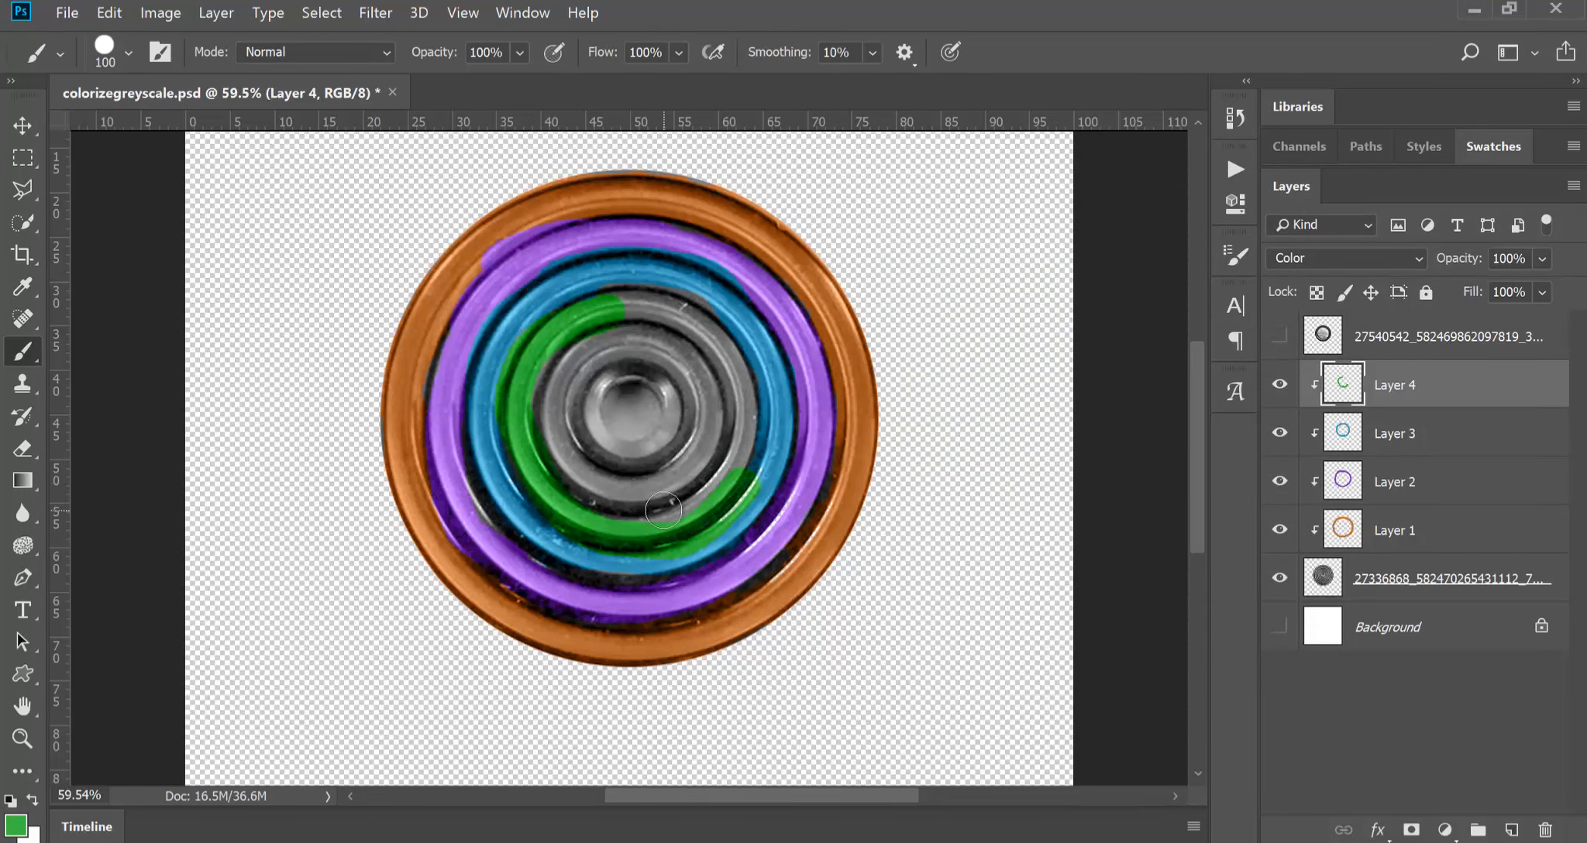
{"action": "key", "text": "ctrl+z"}
- Paint the fourth ring from the outside green on Layer 4 with the 100 px brush
{"action": "mouse_move", "coordinate": [631, 309]}
{"action": "left_mouse_down"}
{"action": "mouse_move", "coordinate": [558, 359]}
{"action": "mouse_move", "coordinate": [549, 347]}
{"action": "mouse_move", "coordinate": [520, 398]}
{"action": "left_mouse_up"}
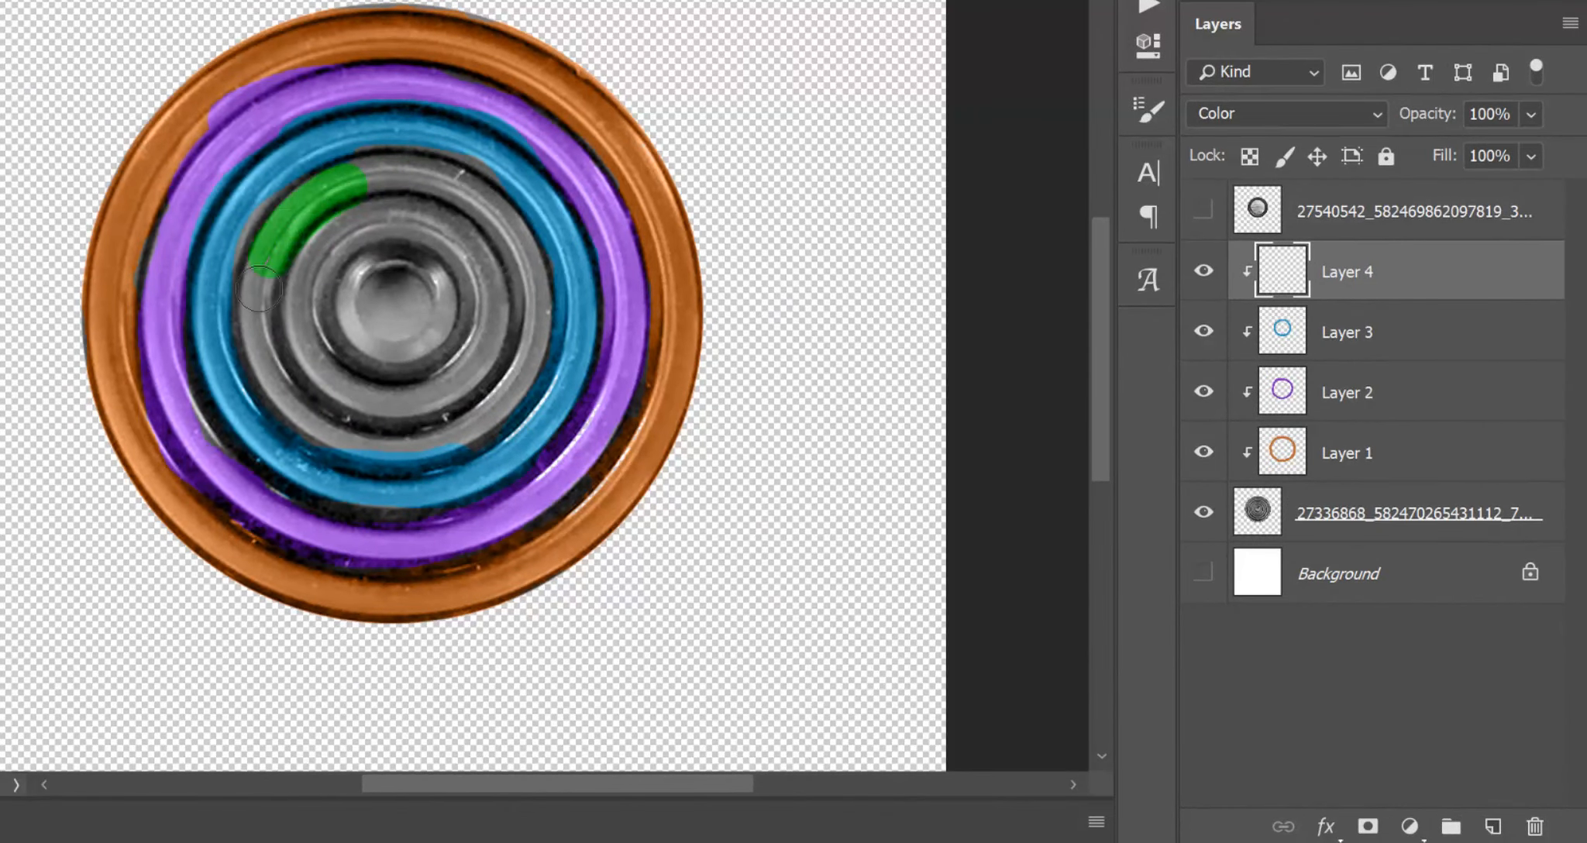
{"action": "mouse_move", "coordinate": [259, 288]}
{"action": "left_mouse_down"}
{"action": "mouse_move", "coordinate": [274, 388]}
{"action": "mouse_move", "coordinate": [416, 453]}
{"action": "mouse_move", "coordinate": [490, 424]}
{"action": "mouse_move", "coordinate": [537, 322]}
{"action": "left_mouse_up"}
{"action": "mouse_move", "coordinate": [520, 230]}
{"action": "left_mouse_down"}
{"action": "mouse_move", "coordinate": [490, 190]}
{"action": "mouse_move", "coordinate": [428, 172]}
{"action": "left_mouse_up"}
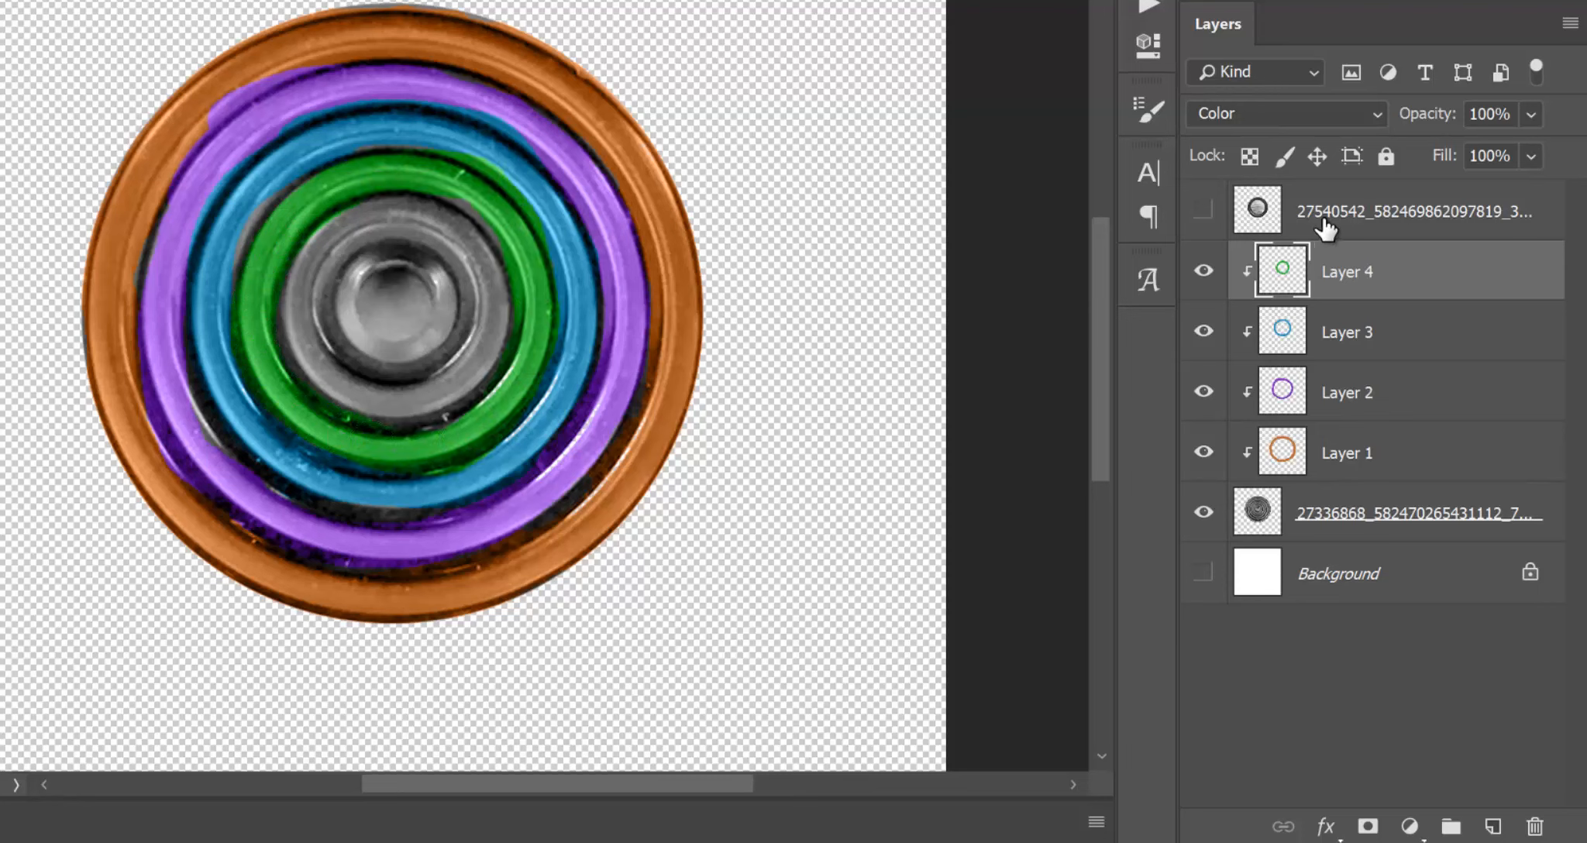
- Add a new layer above Layer 4 in Color blend mode and clip it to the disc layer
{"action": "left_click", "coordinate": [1492, 826]}
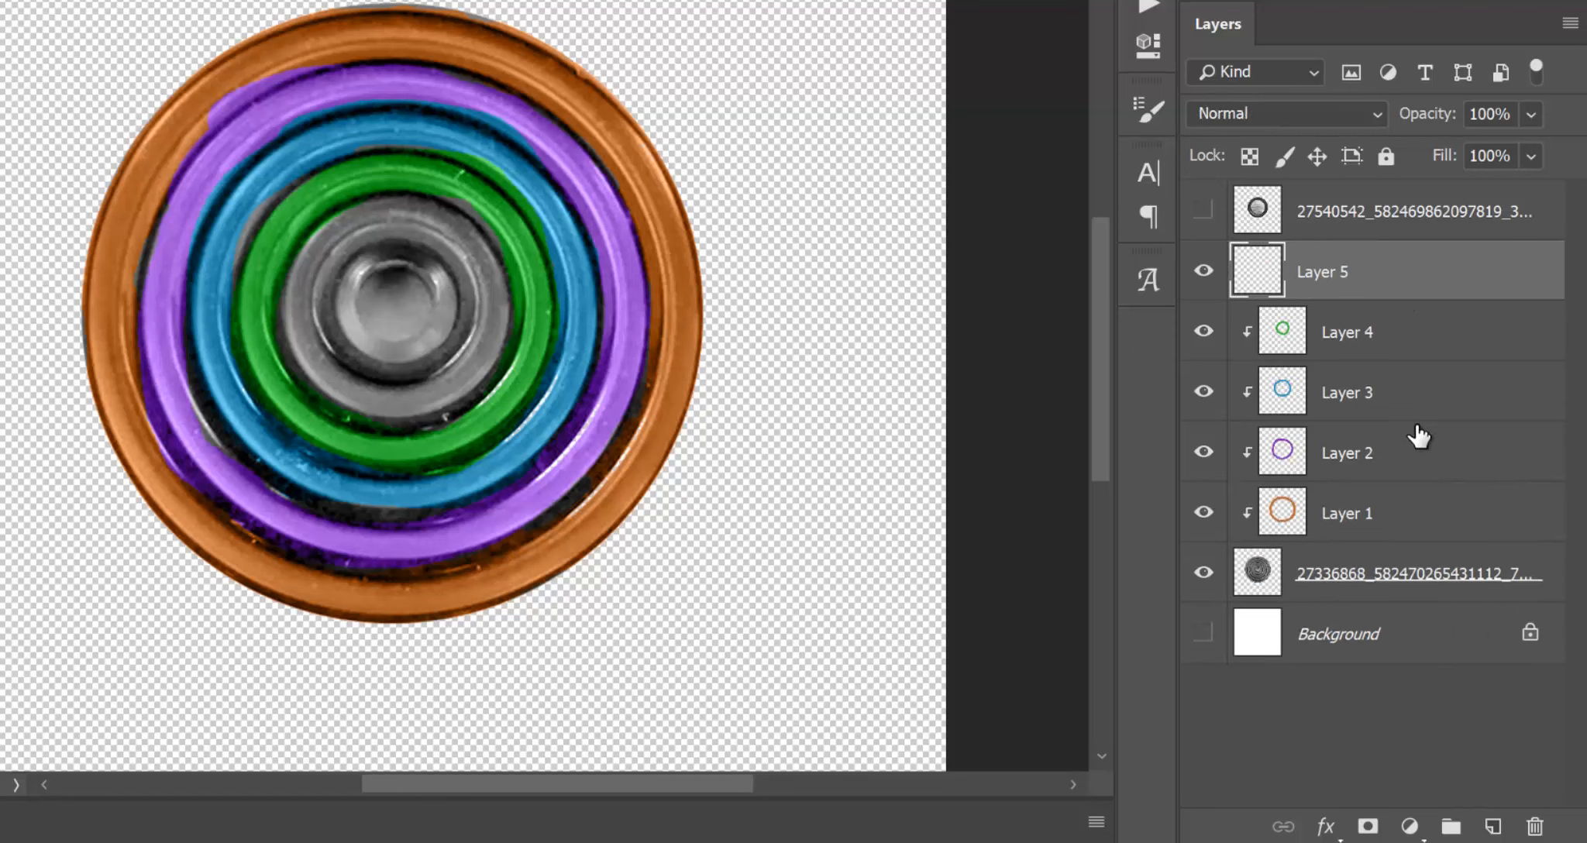
{"action": "left_click", "coordinate": [1287, 110]}
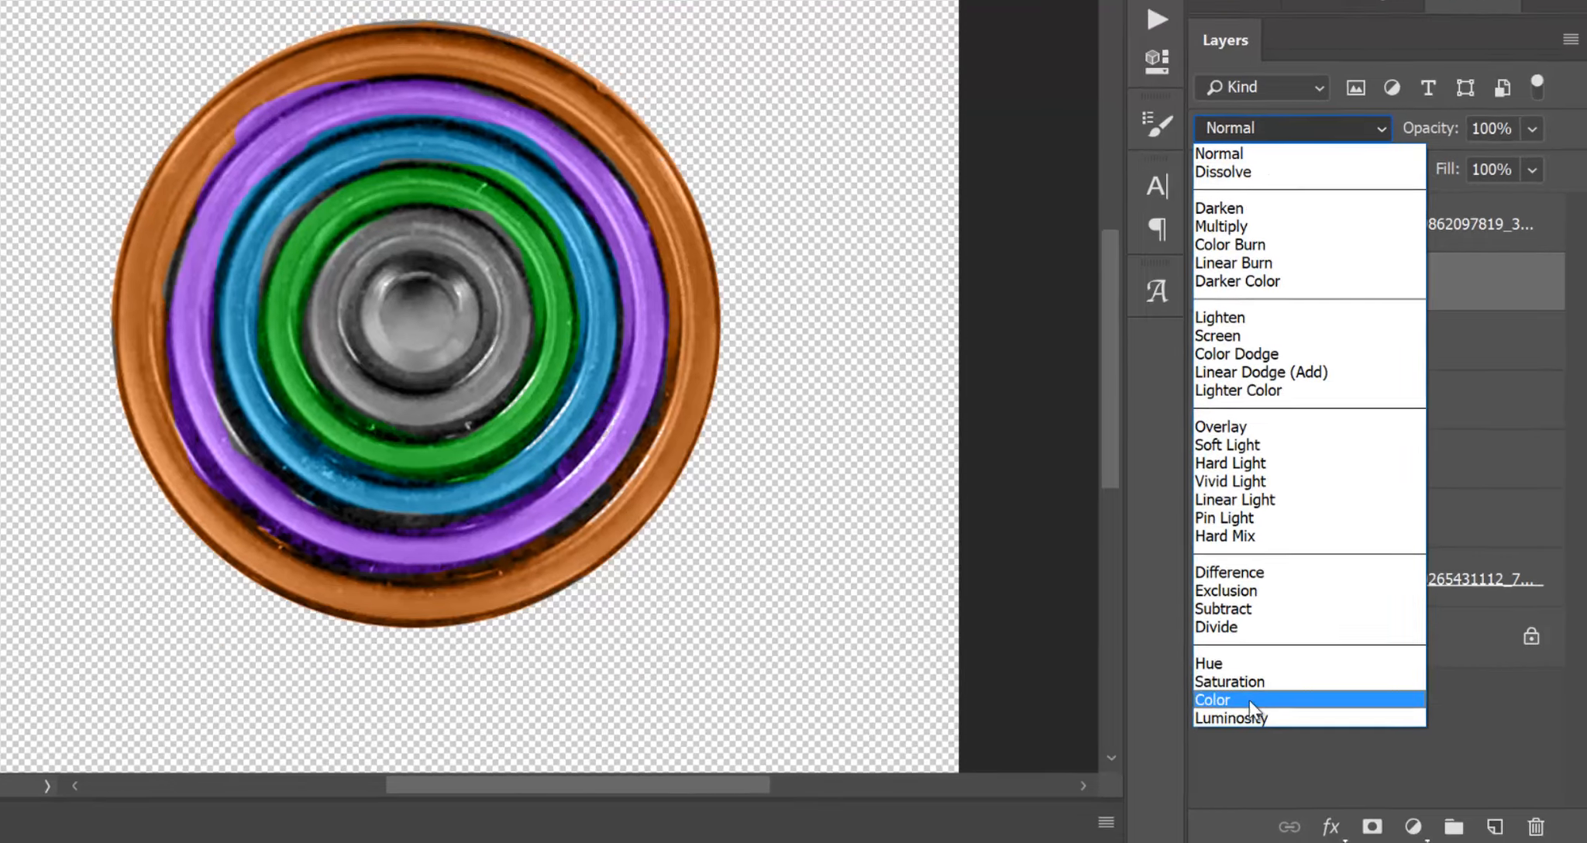
{"action": "left_click", "coordinate": [1250, 701]}
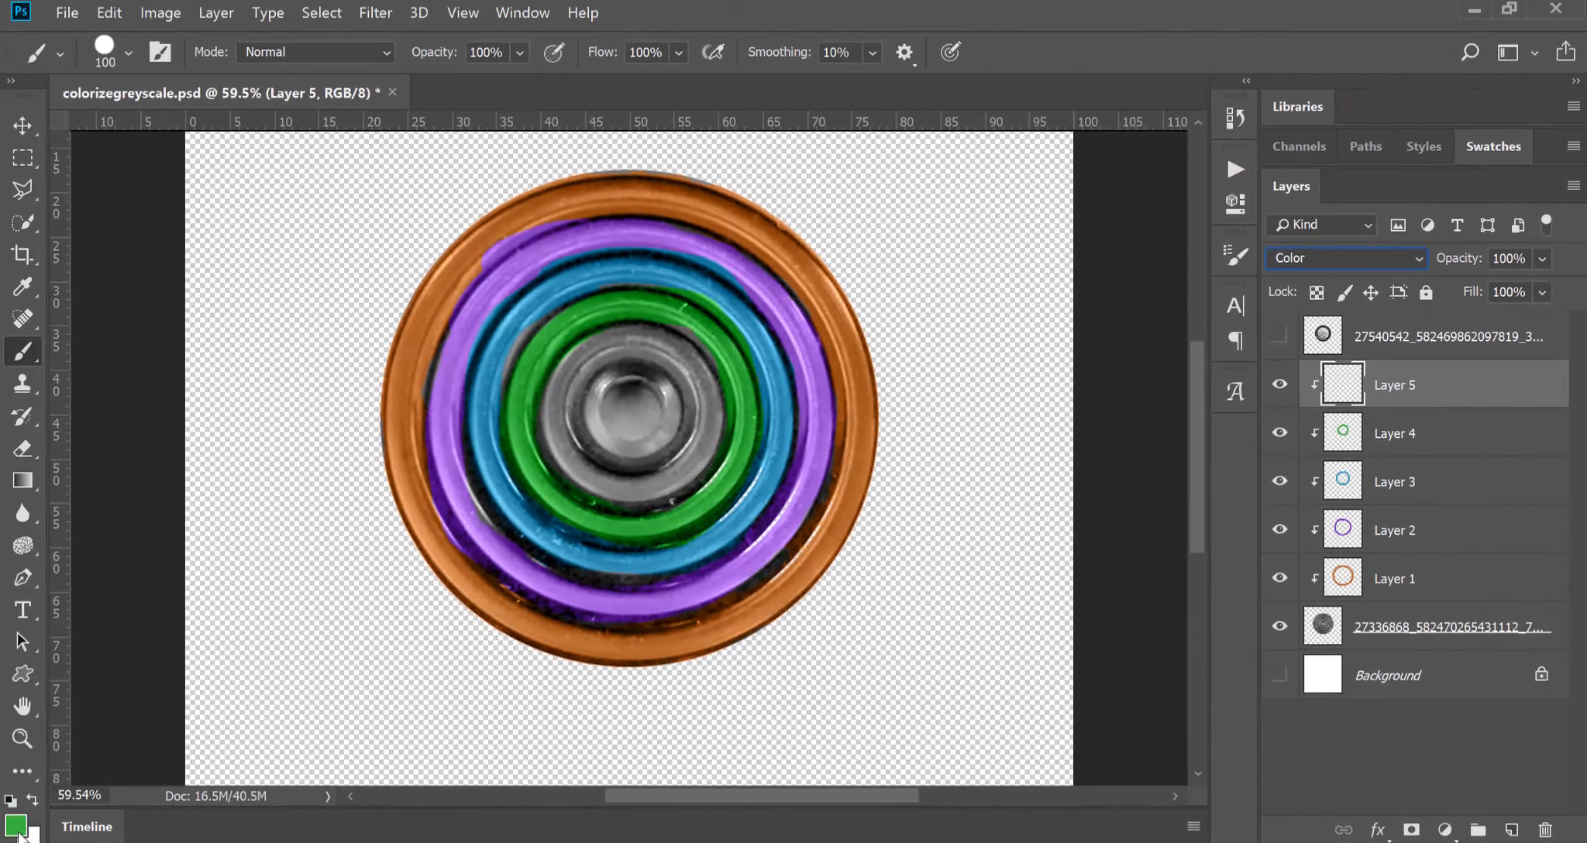
- Set the foreground color to teal #3cbdb8
{"action": "left_click", "coordinate": [17, 826]}
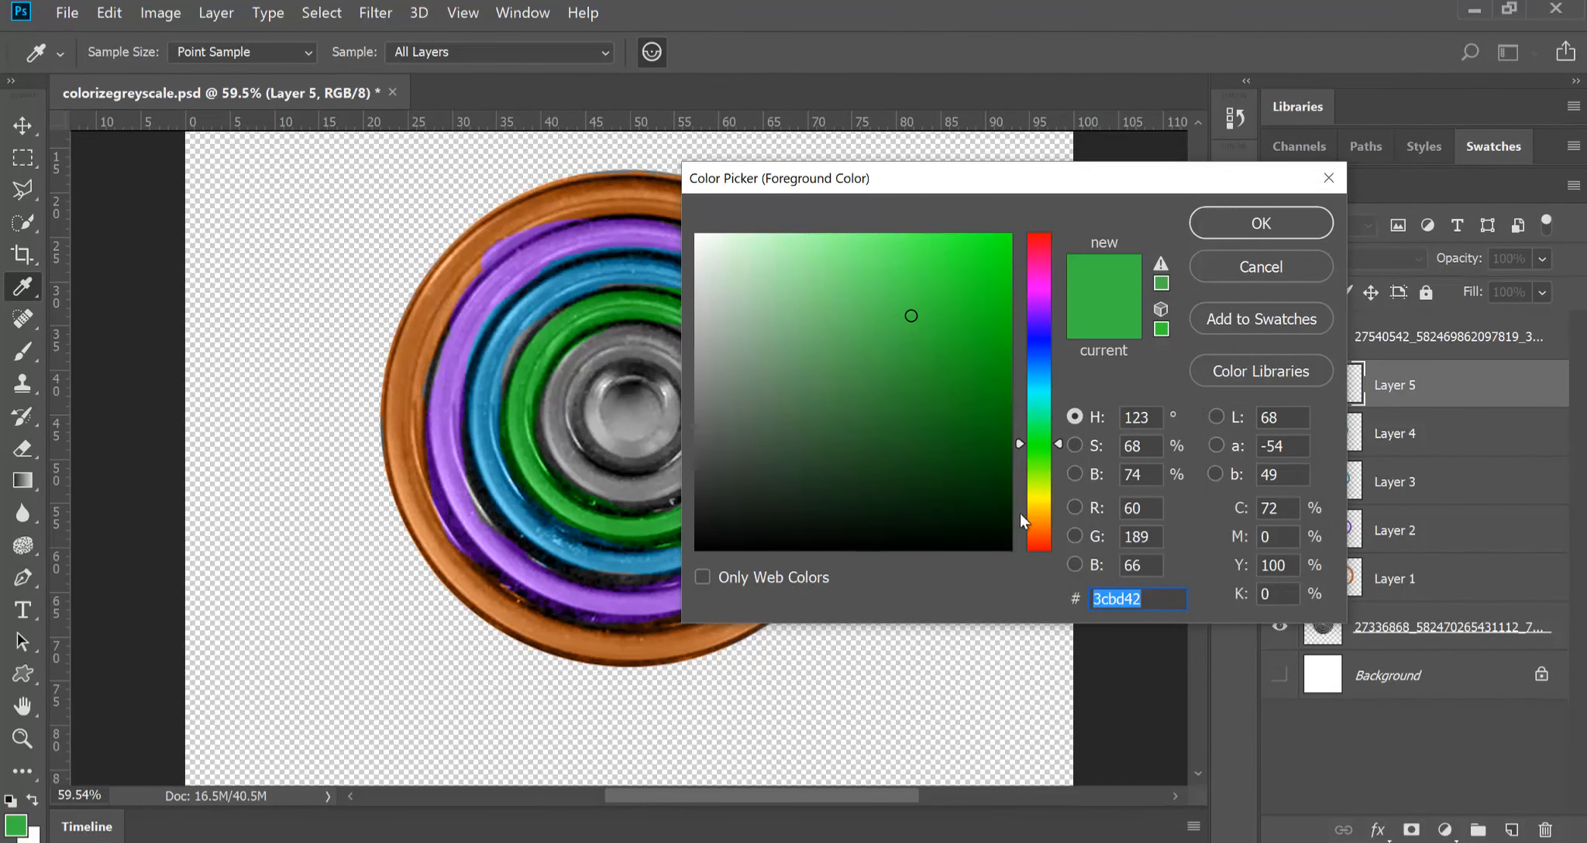
{"action": "left_click", "coordinate": [1037, 506]}
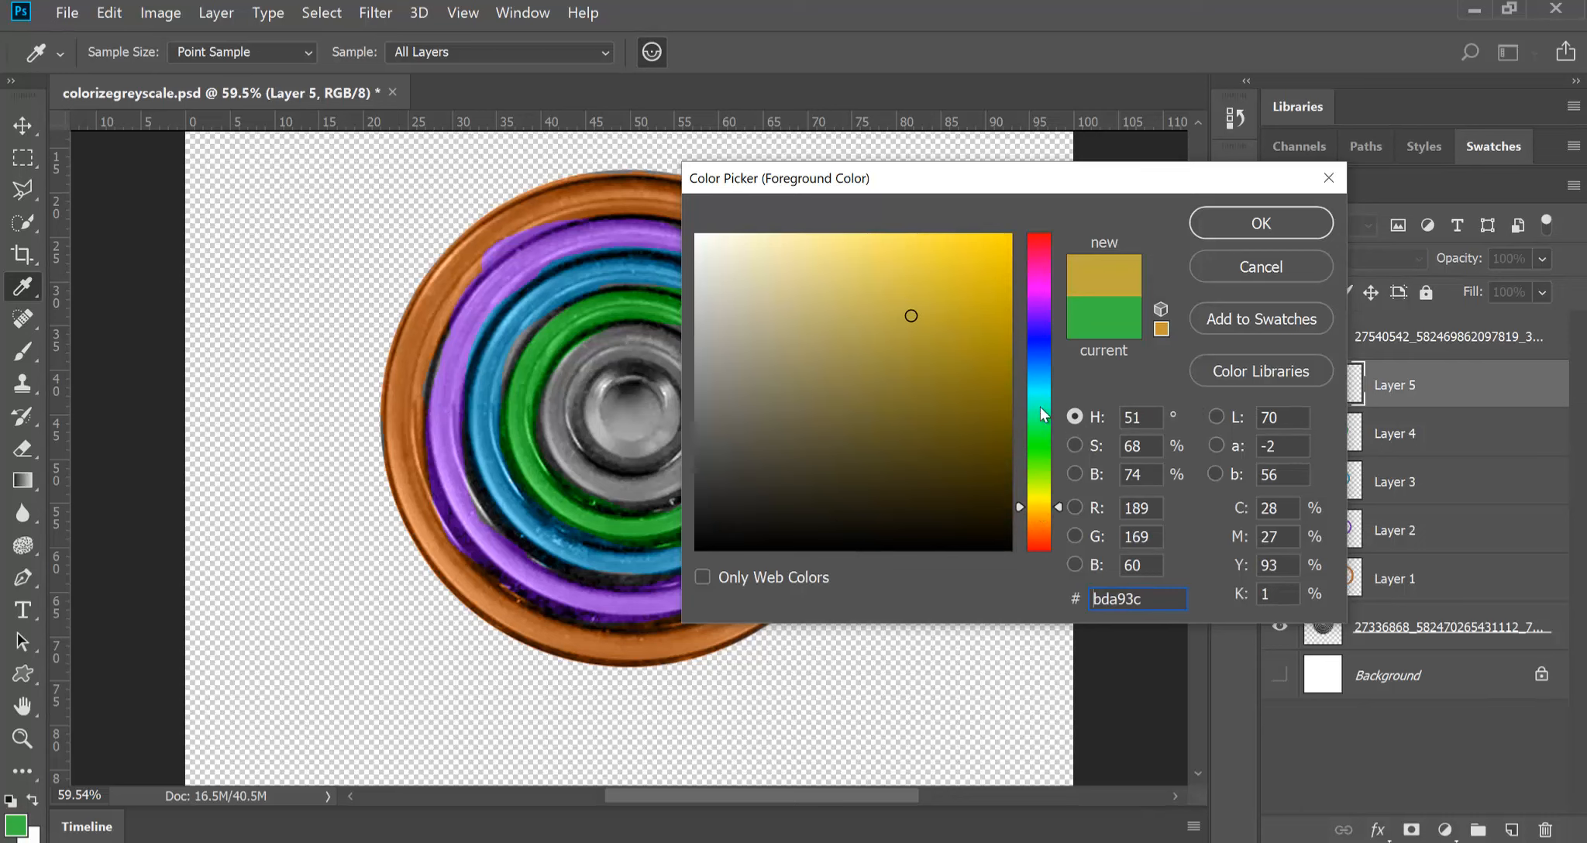
{"action": "left_click", "coordinate": [1039, 330]}
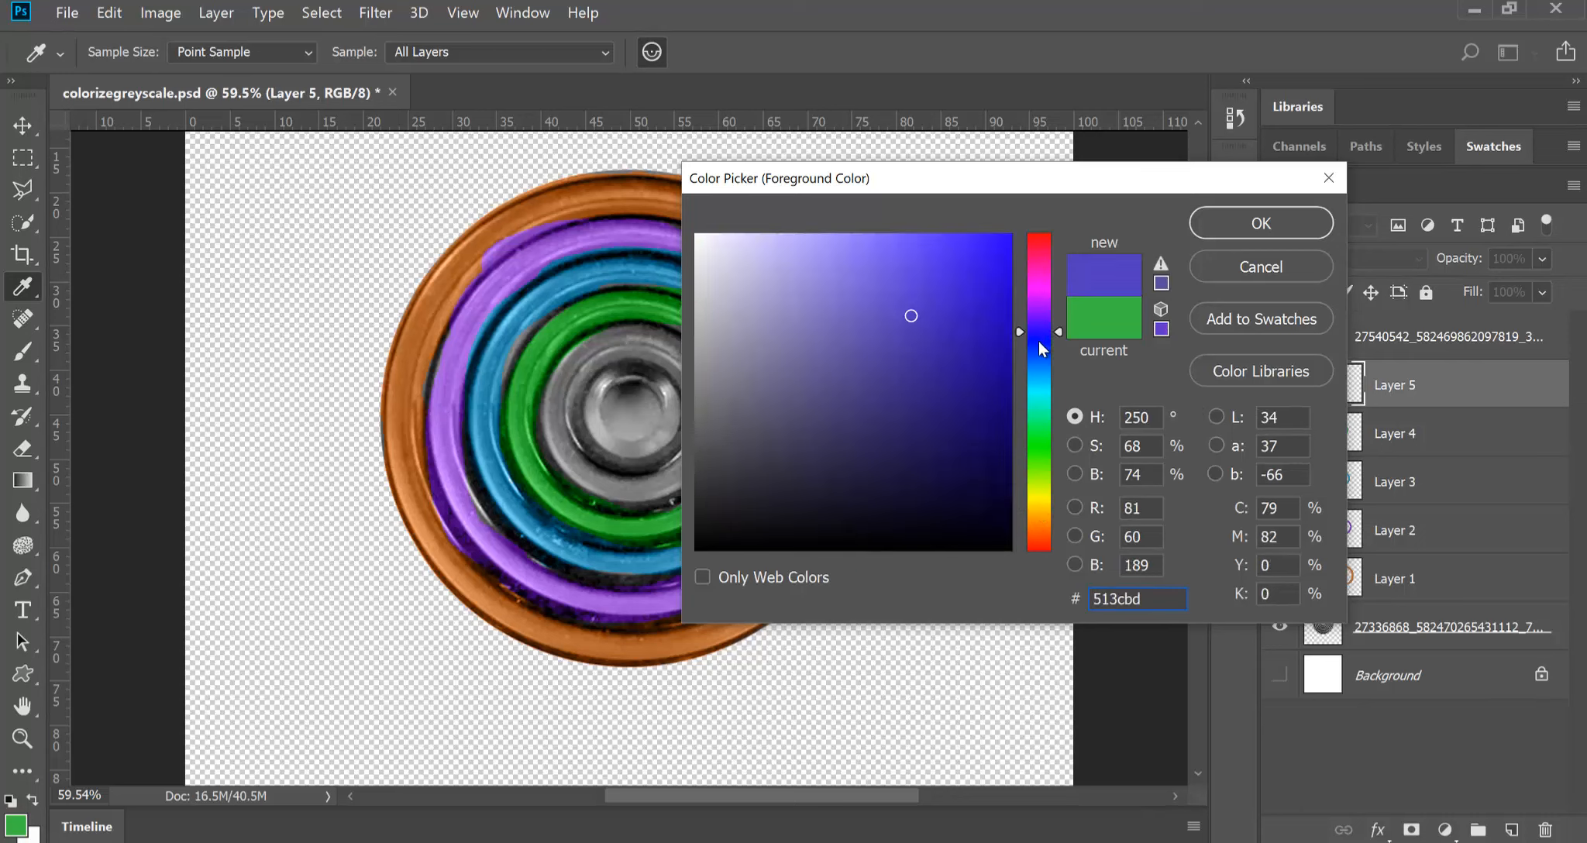
{"action": "left_click_drag", "start_coordinate": [1039, 349], "coordinate": [1029, 395]}
{"action": "left_click", "coordinate": [1232, 226]}
- Paint the innermost ring and the center of the disc teal on Layer 5
{"action": "mouse_move", "coordinate": [661, 347]}
{"action": "left_mouse_down"}
{"action": "mouse_move", "coordinate": [601, 349]}
{"action": "mouse_move", "coordinate": [580, 368]}
{"action": "mouse_move", "coordinate": [568, 442]}
{"action": "mouse_move", "coordinate": [635, 467]}
{"action": "mouse_move", "coordinate": [668, 455]}
{"action": "mouse_move", "coordinate": [679, 353]}
{"action": "left_mouse_up"}
{"action": "mouse_move", "coordinate": [650, 474]}
{"action": "left_mouse_down"}
{"action": "mouse_move", "coordinate": [595, 464]}
{"action": "mouse_move", "coordinate": [647, 497]}
{"action": "mouse_move", "coordinate": [690, 457]}
{"action": "mouse_move", "coordinate": [633, 449]}
{"action": "left_mouse_up"}
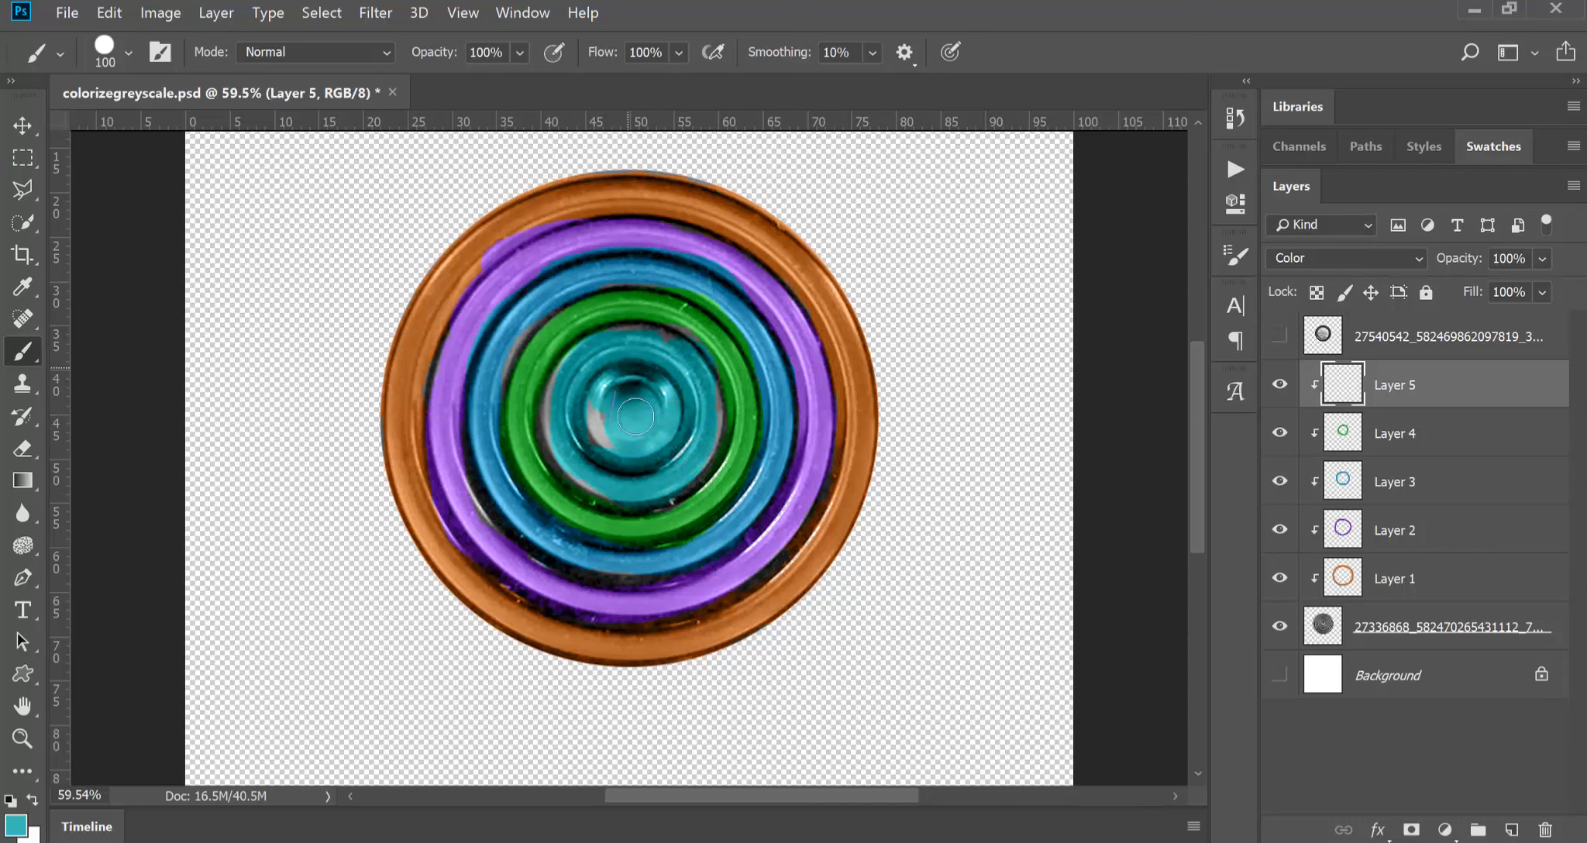
{"action": "mouse_move", "coordinate": [620, 392]}
{"action": "left_mouse_down"}
{"action": "mouse_move", "coordinate": [565, 391]}
{"action": "mouse_move", "coordinate": [547, 424]}
{"action": "mouse_move", "coordinate": [554, 400]}
{"action": "mouse_move", "coordinate": [639, 346]}
{"action": "mouse_move", "coordinate": [712, 423]}
{"action": "mouse_move", "coordinate": [698, 451]}
{"action": "mouse_move", "coordinate": [645, 475]}
{"action": "mouse_move", "coordinate": [595, 474]}
{"action": "left_mouse_up"}
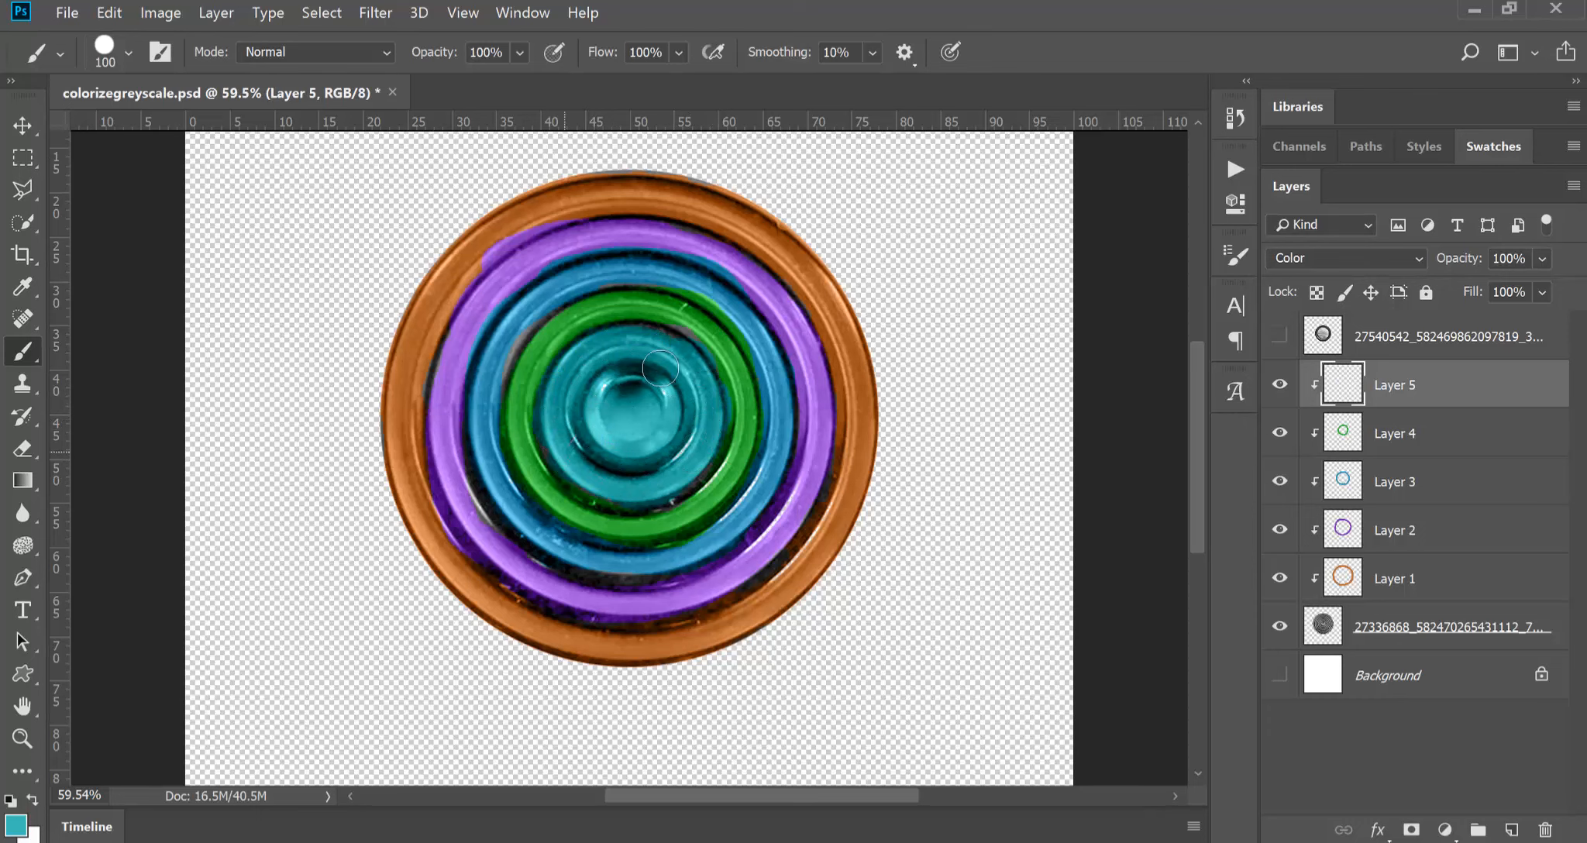
{"action": "left_click_drag", "start_coordinate": [660, 368], "coordinate": [680, 369]}
- Hide the colored ring layers and their disc layer, and show and select the greyscale striped button layer above them
{"action": "key", "text": "ctrl+minus"}
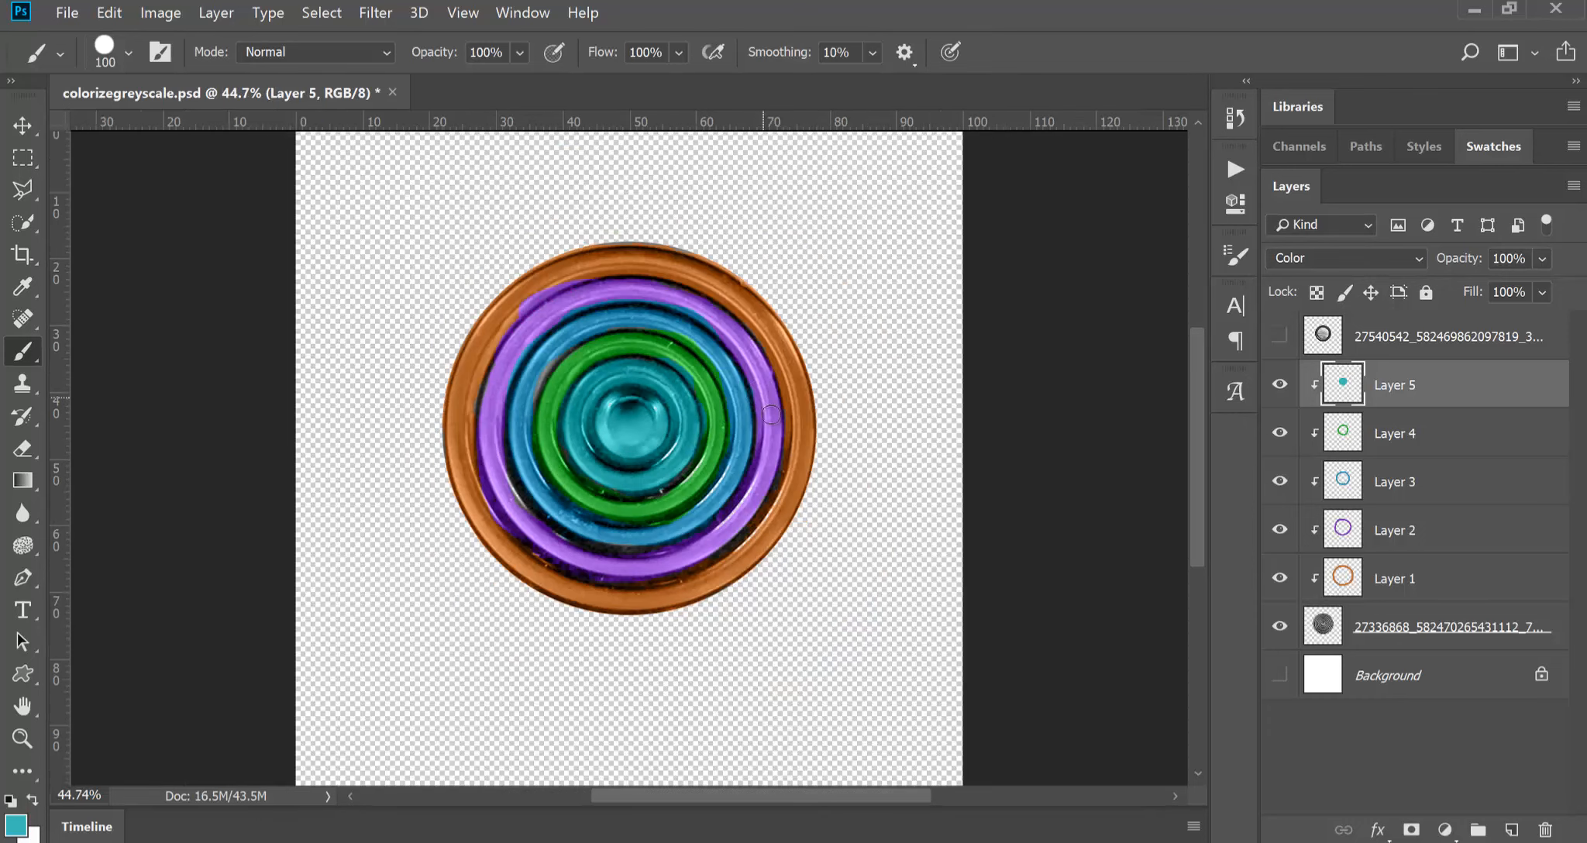
{"action": "key", "text": "ctrl+minus"}
{"action": "key", "text": "ctrl+minus"}
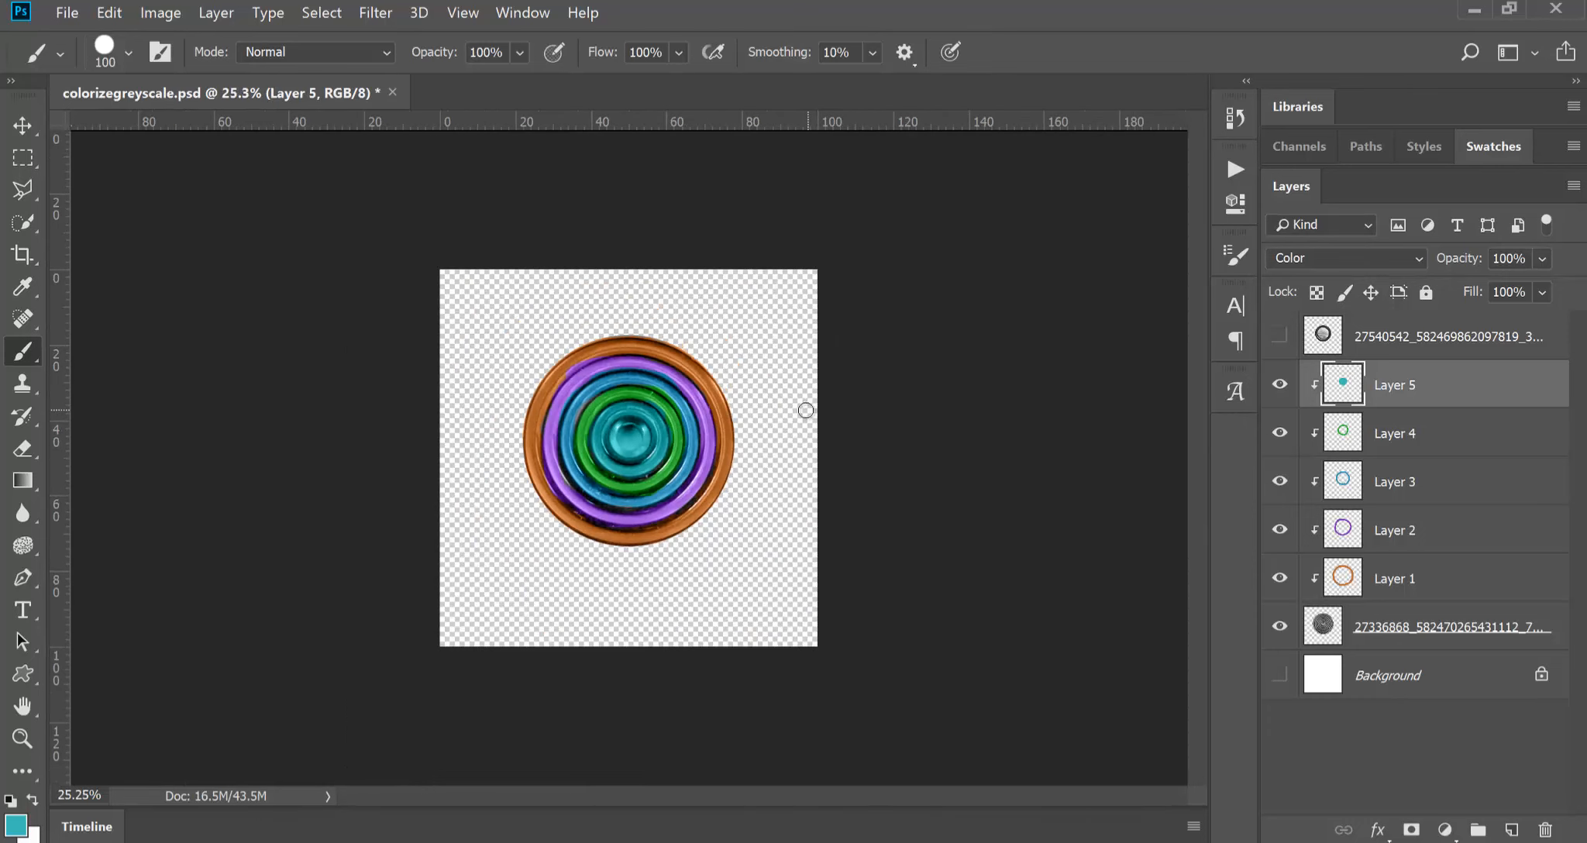
{"action": "key", "text": "ctrl+plus"}
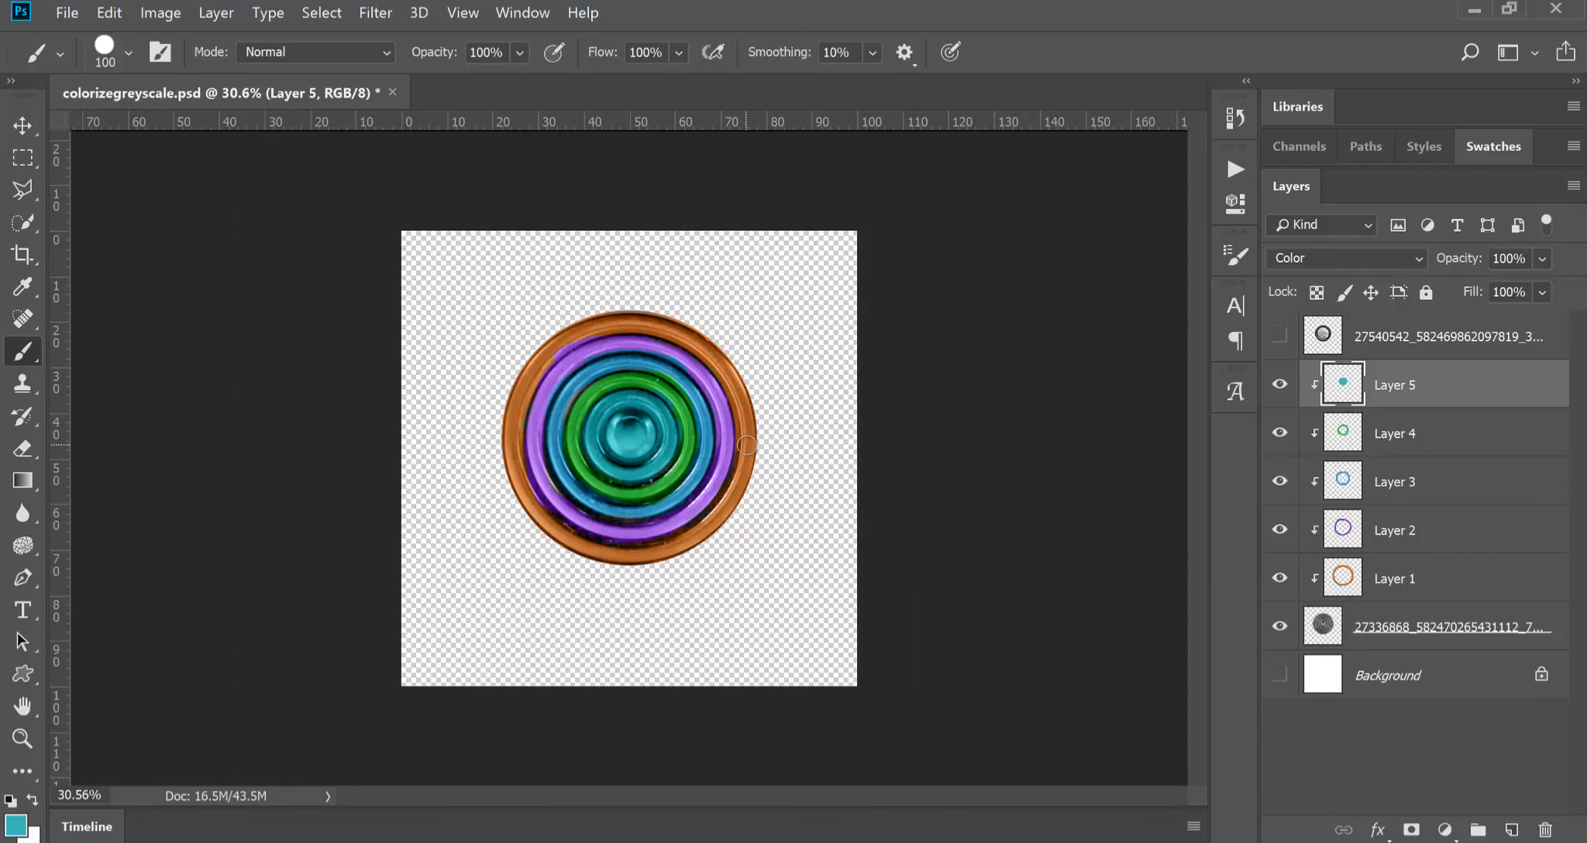
{"action": "left_click_drag", "start_coordinate": [1279, 385], "coordinate": [1278, 632]}
{"action": "left_click", "coordinate": [1279, 336]}
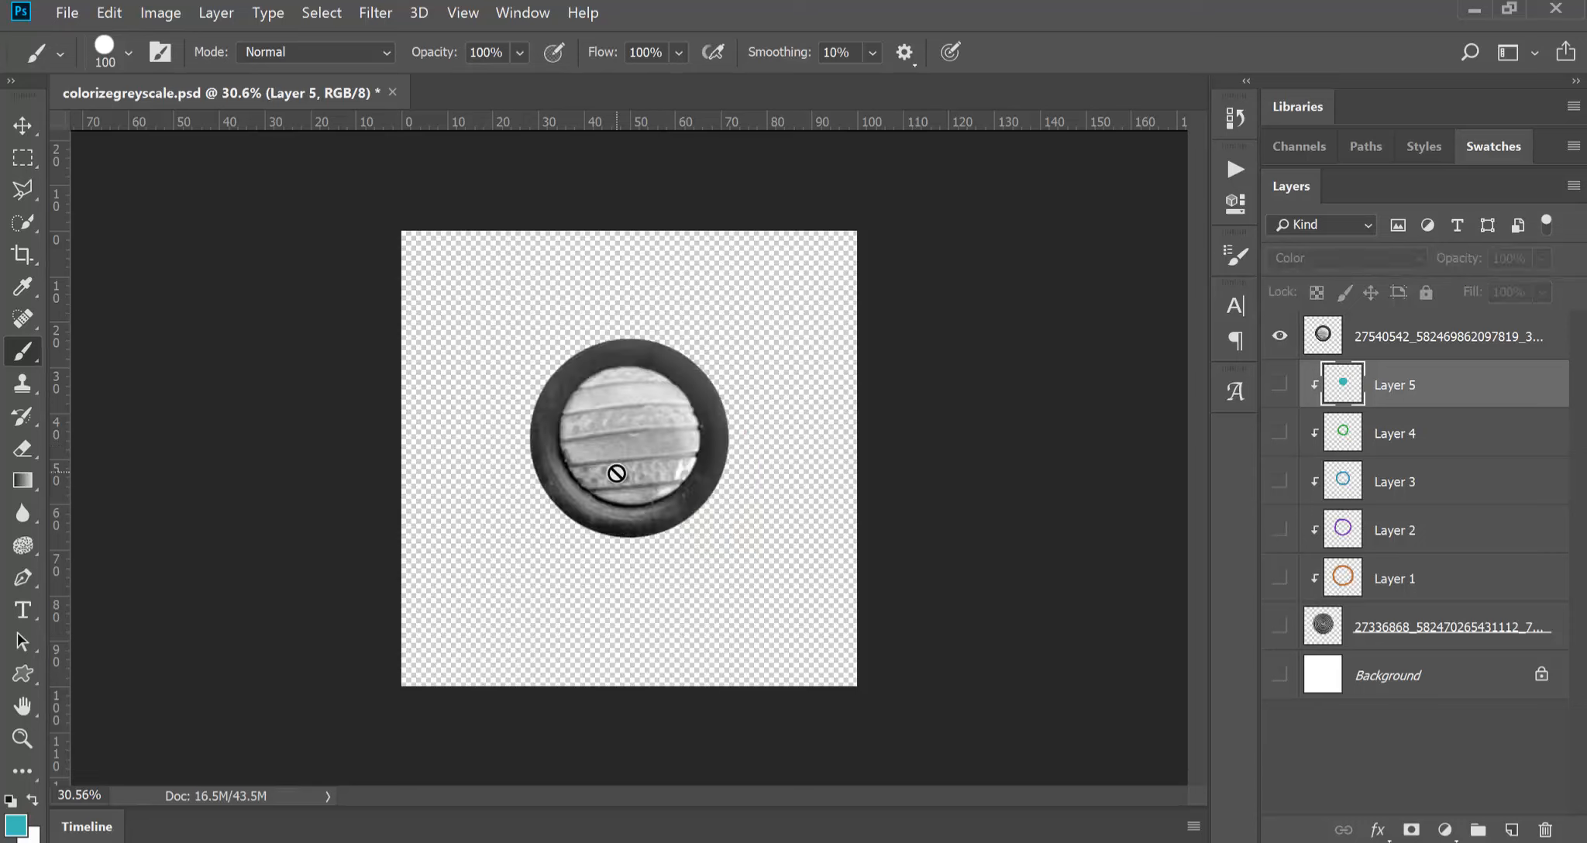
{"action": "left_click", "coordinate": [1431, 336]}
- Add a new layer above the striped button in Color blend mode and clip it to the button layer
{"action": "scroll", "coordinate": [583, 434], "scroll_direction": "up", "scroll_amount": 3}
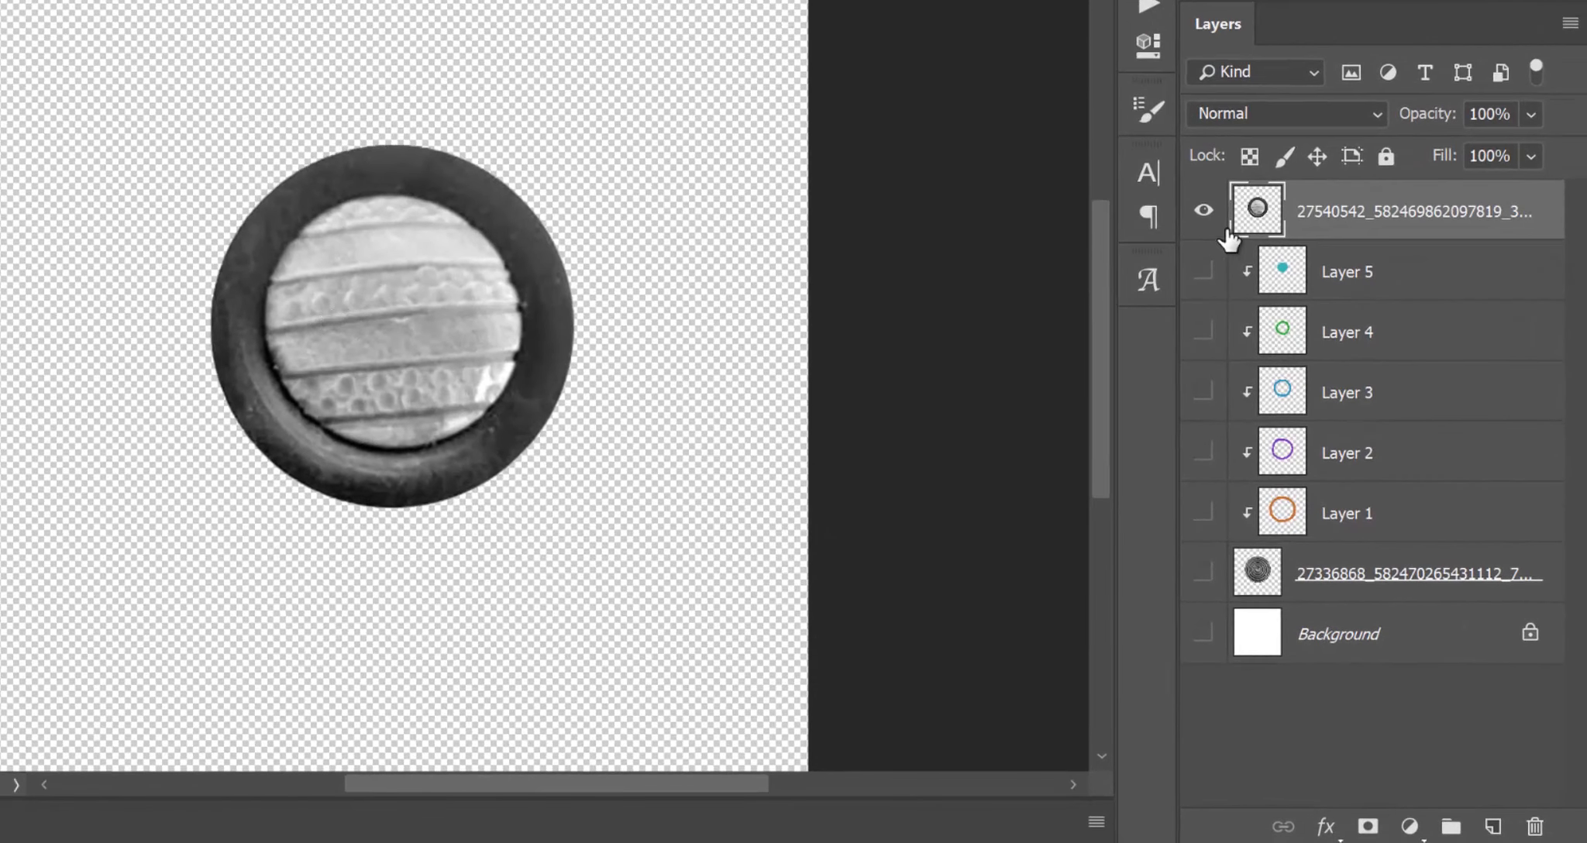
{"action": "left_click", "coordinate": [1493, 826]}
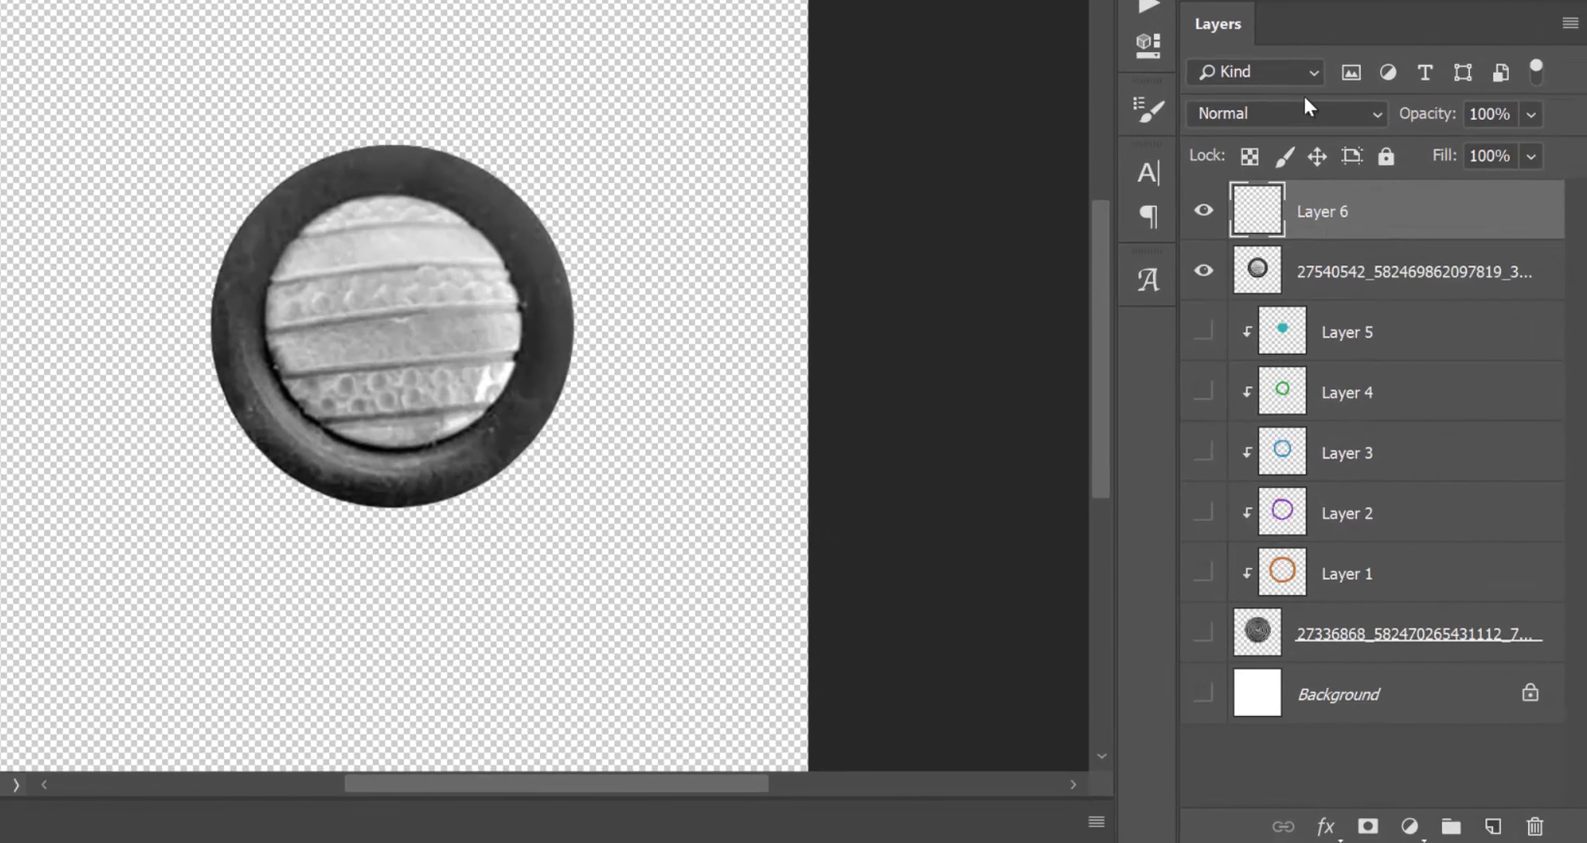
{"action": "left_click", "coordinate": [1290, 117]}
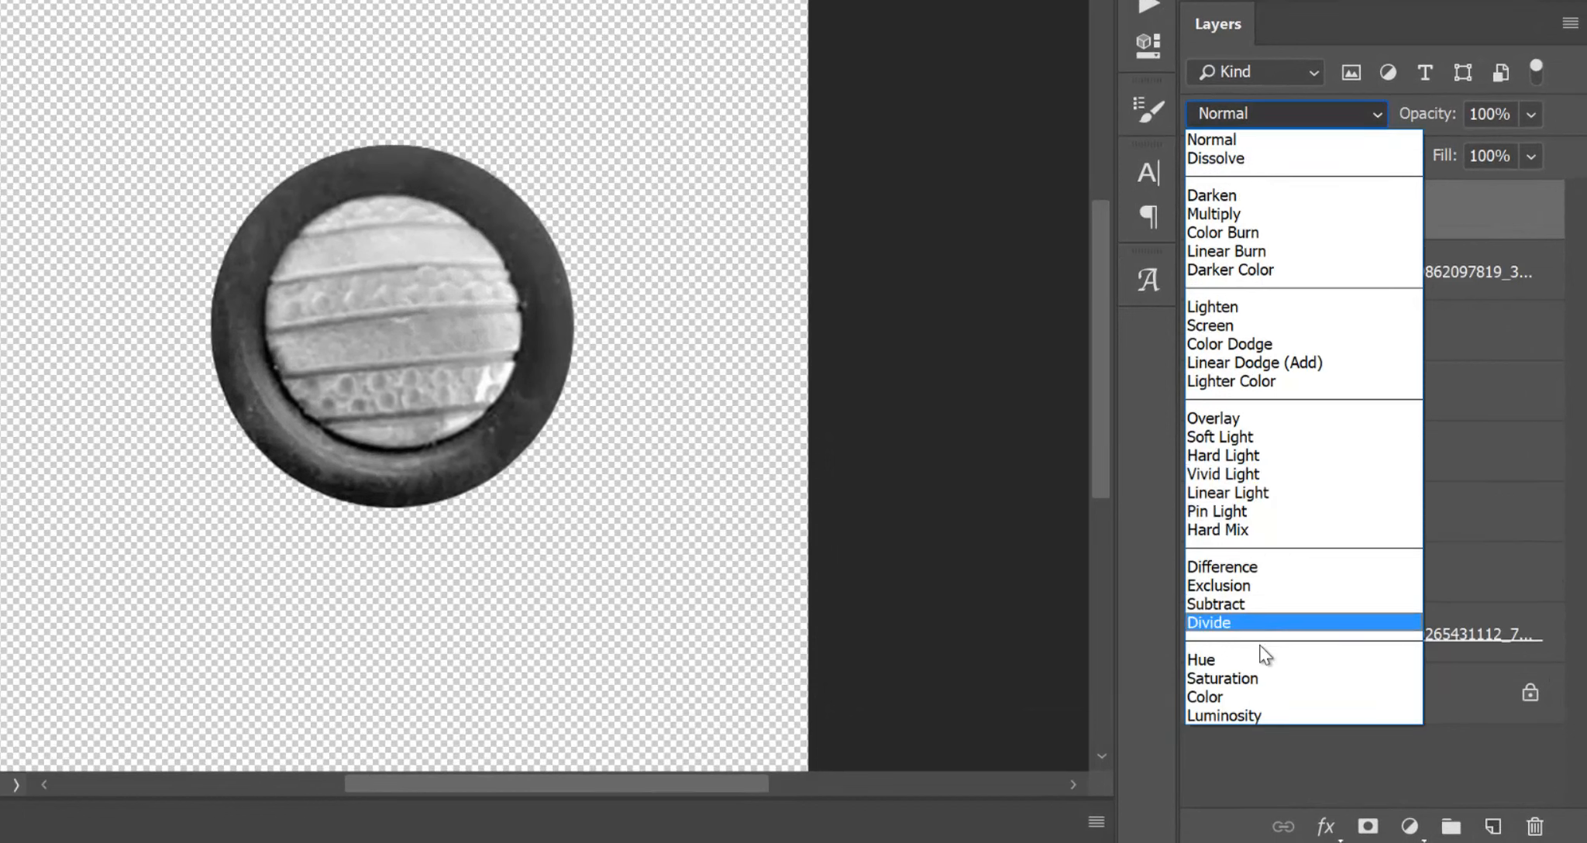
{"action": "left_click", "coordinate": [1253, 698]}
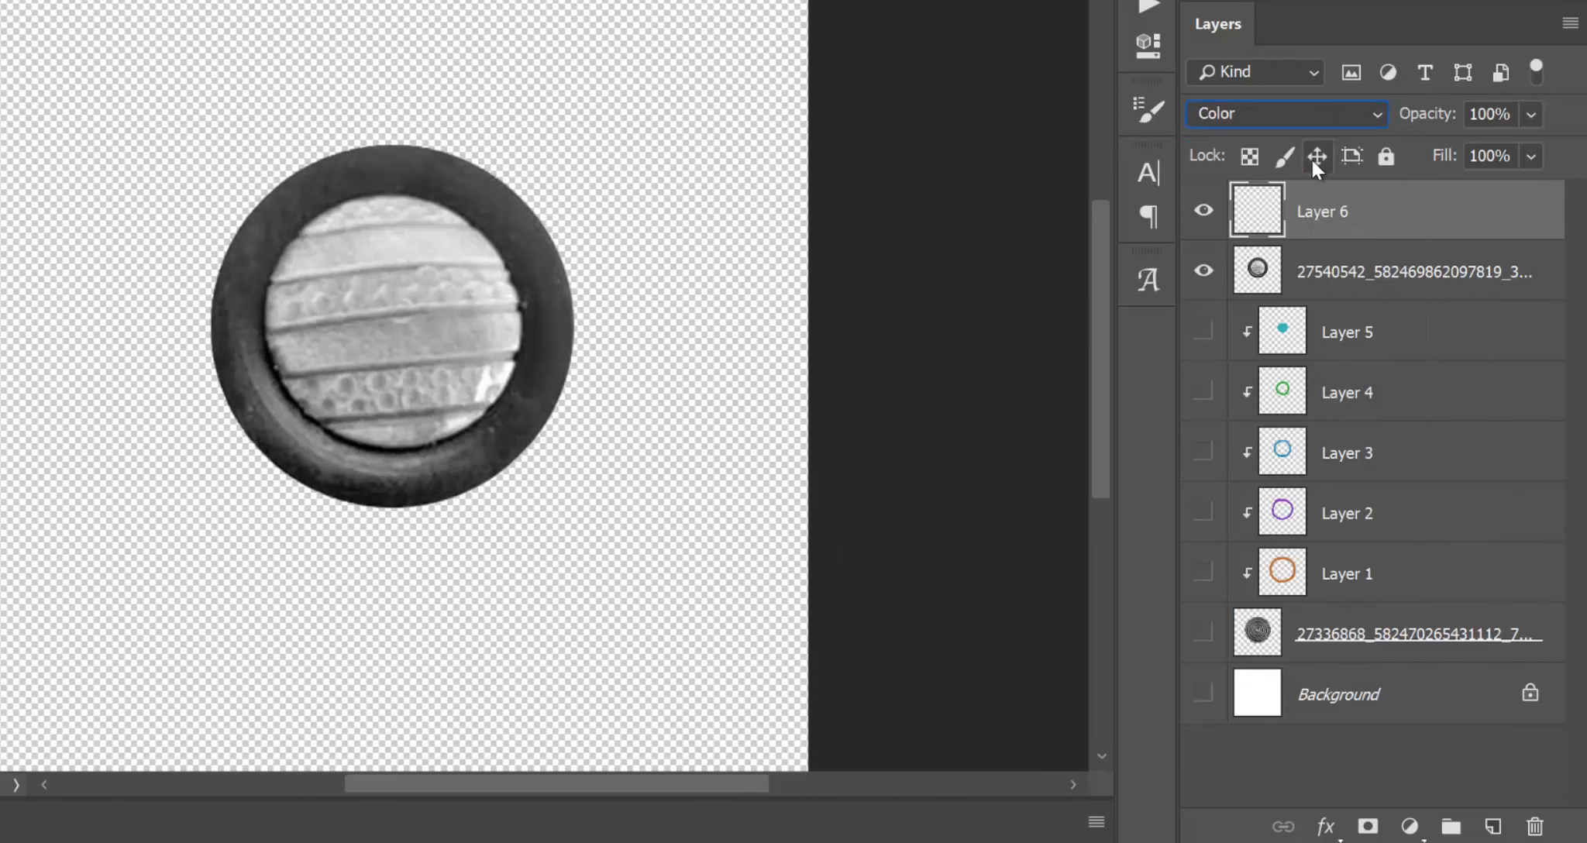
{"action": "left_click", "coordinate": [1393, 229], "text": "alt"}
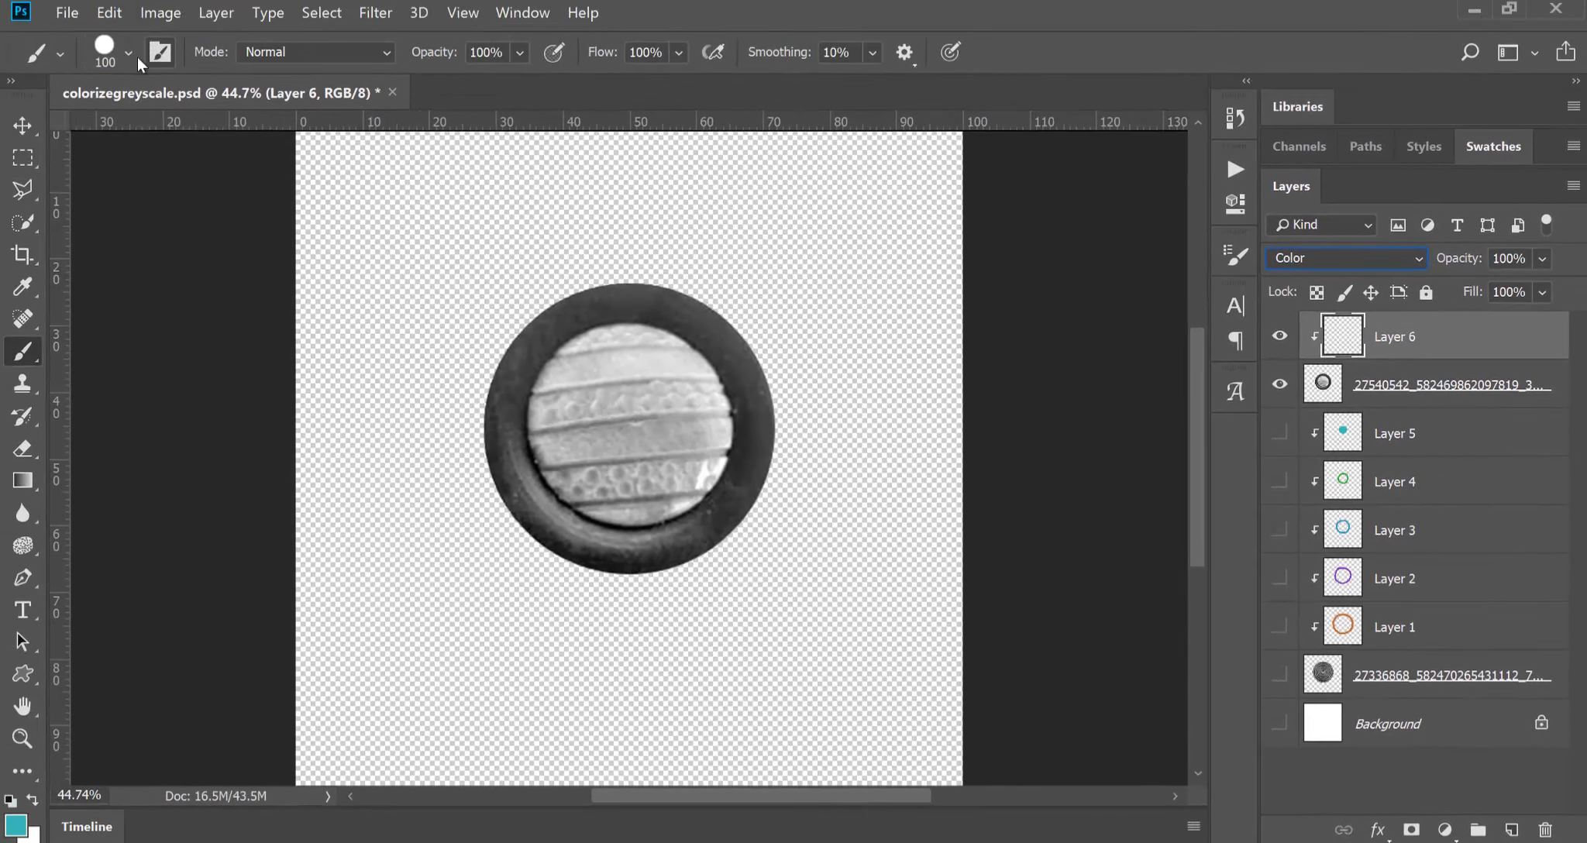
- Set the brush size to 700 px and paint the button's inner striped circle teal on Layer 6
{"action": "left_click", "coordinate": [128, 53]}
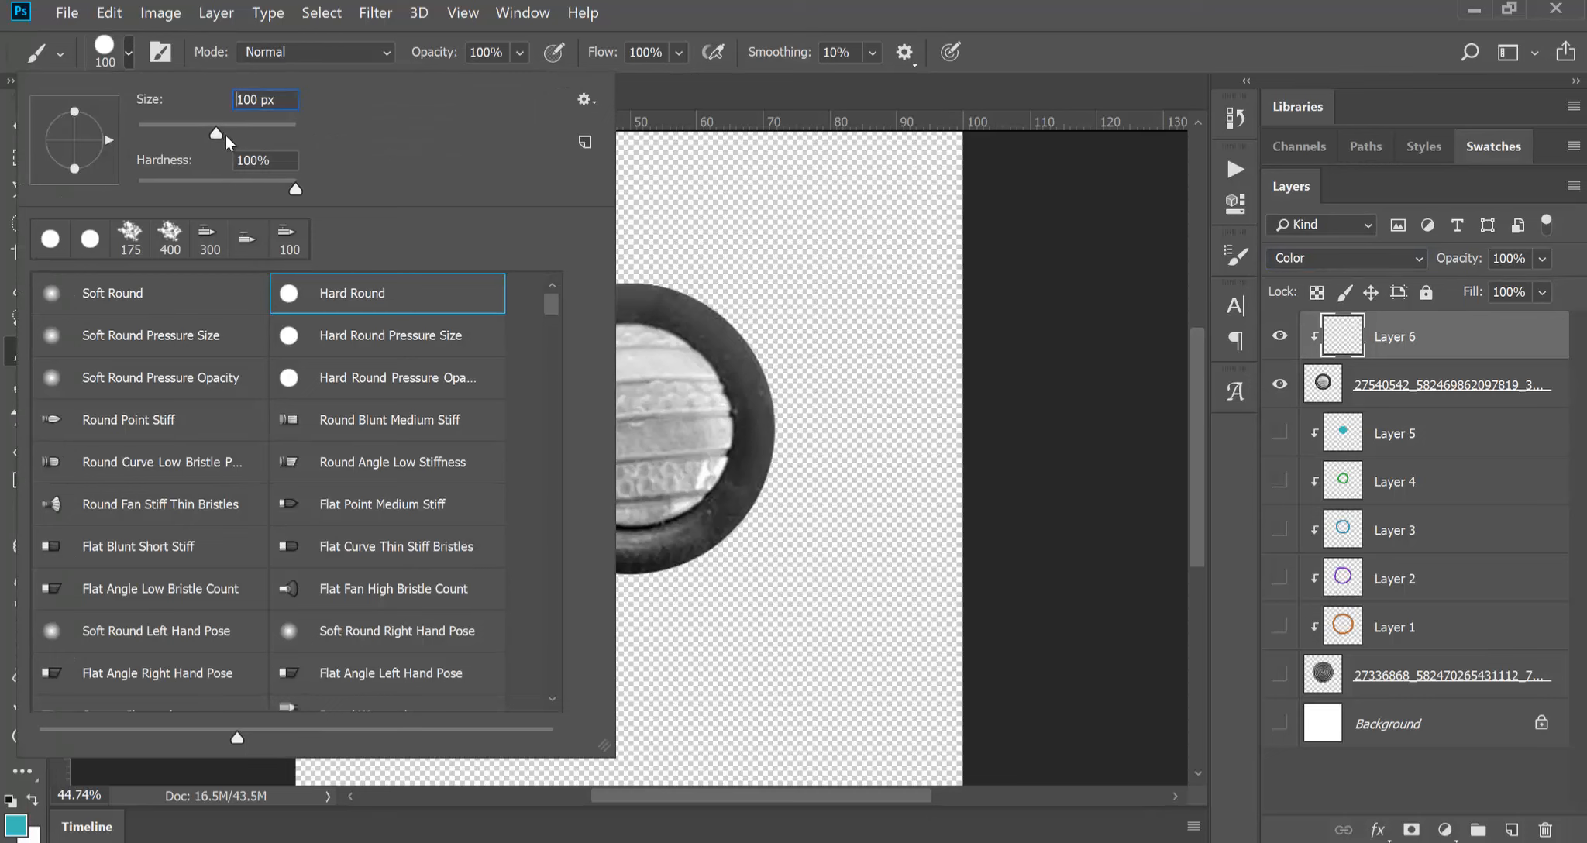
{"action": "left_click_drag", "start_coordinate": [240, 138], "coordinate": [243, 139]}
{"action": "left_click", "coordinate": [721, 4]}
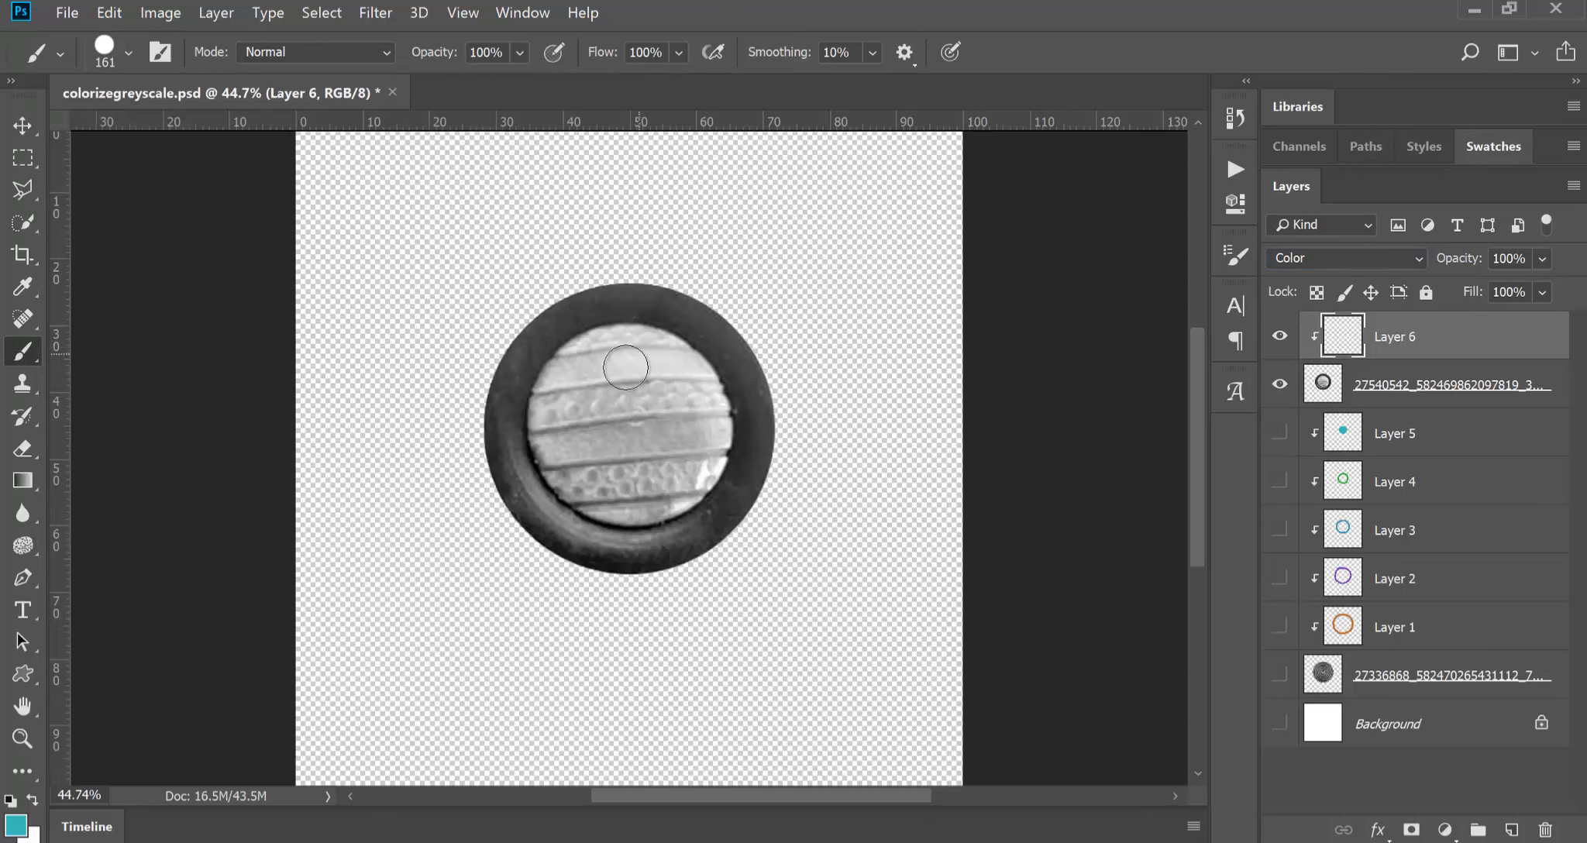
{"action": "left_click", "coordinate": [128, 53]}
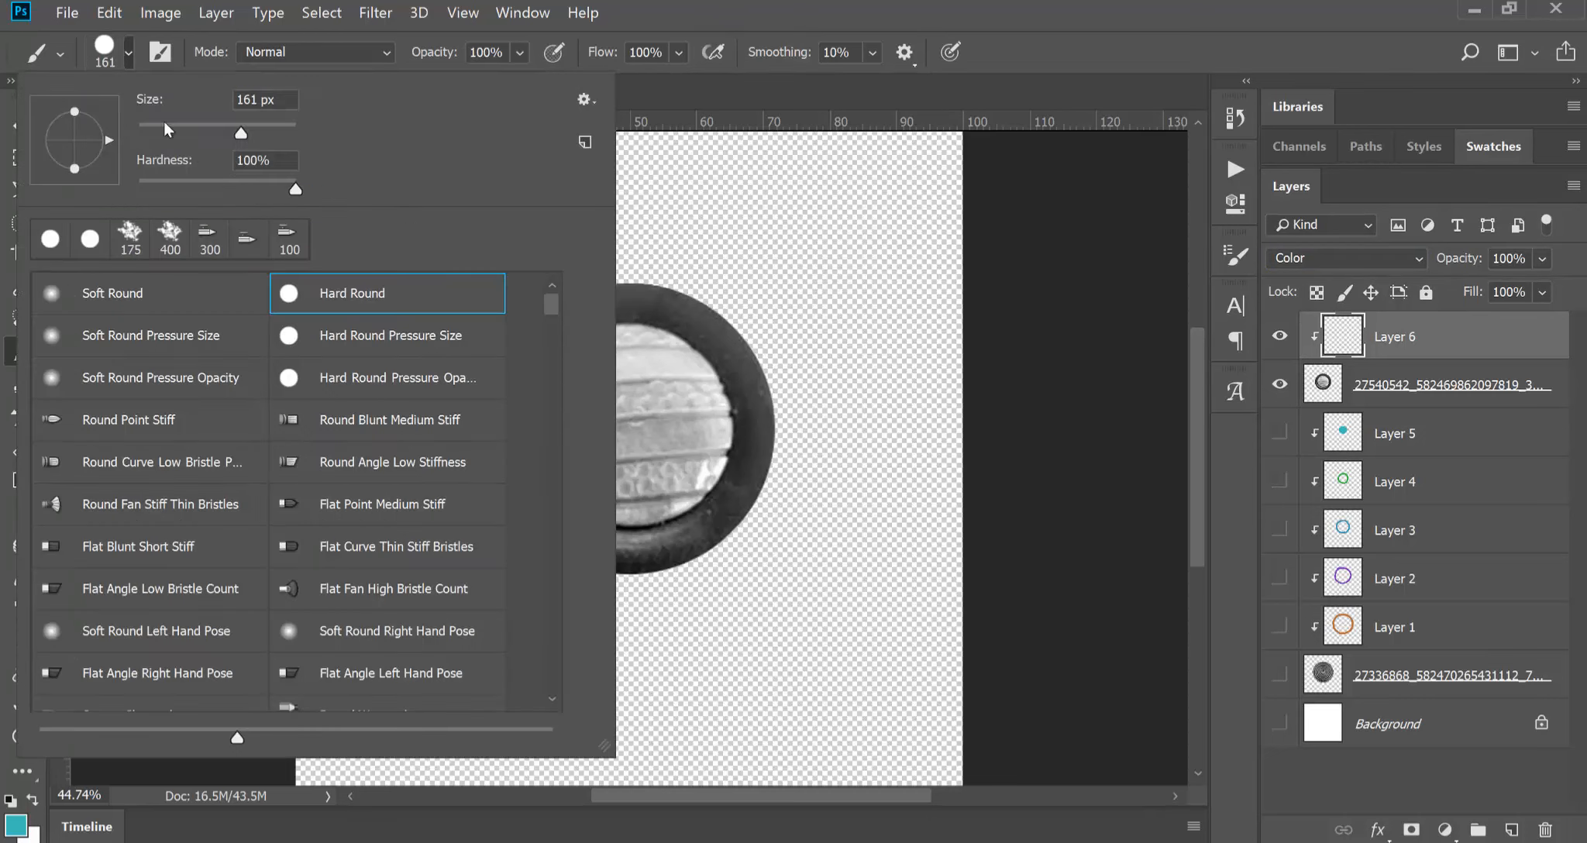
{"action": "left_click_drag", "start_coordinate": [244, 135], "coordinate": [279, 138]}
{"action": "left_click", "coordinate": [704, 20]}
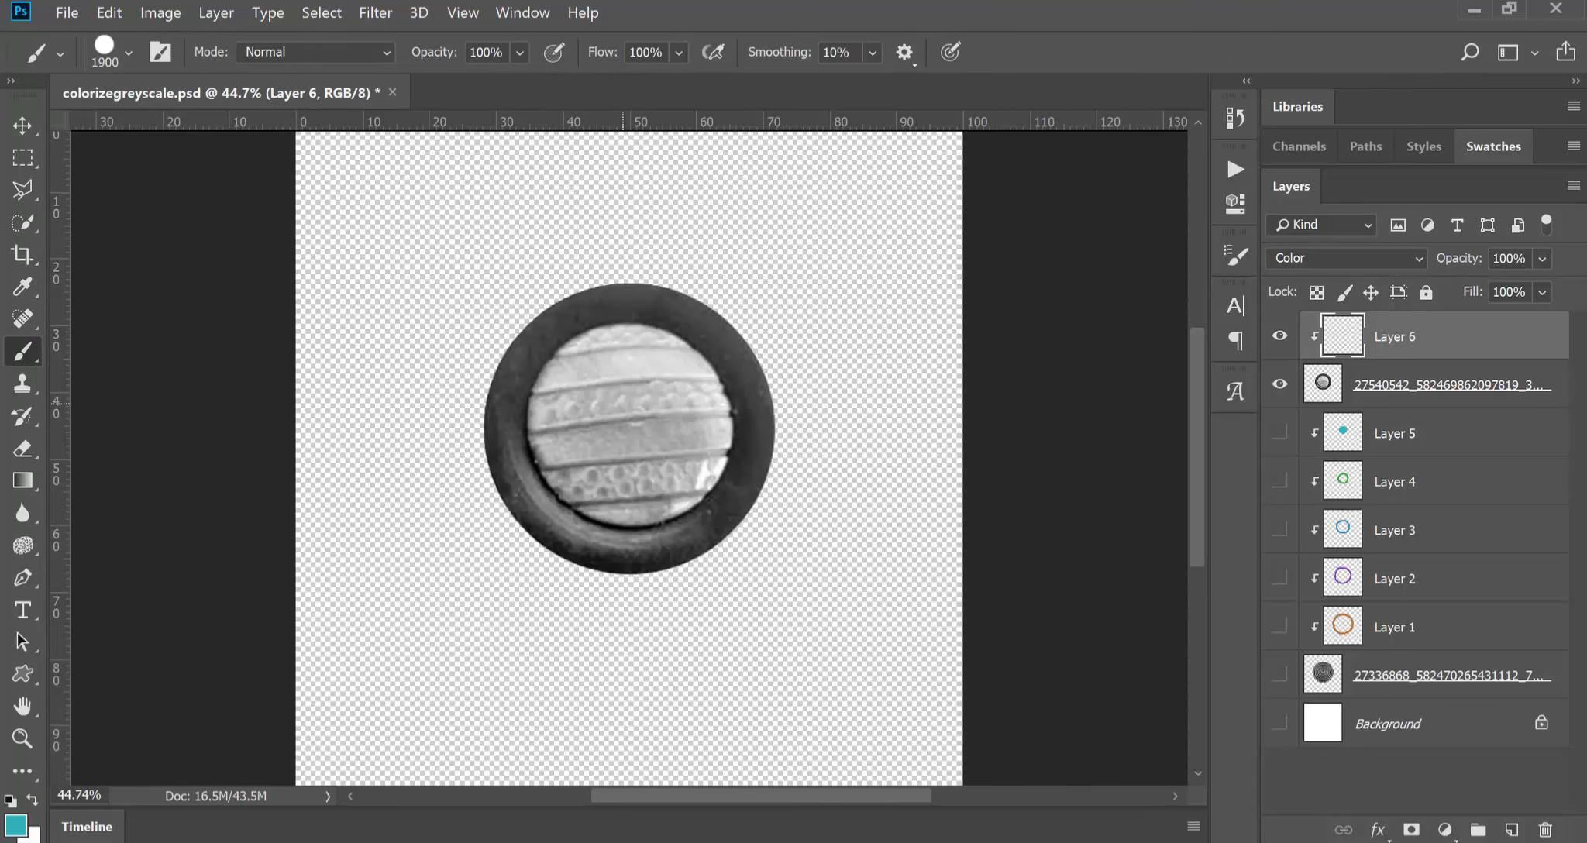
{"action": "key", "text": "bracketleft"}
{"action": "key", "text": "bracketleft"}
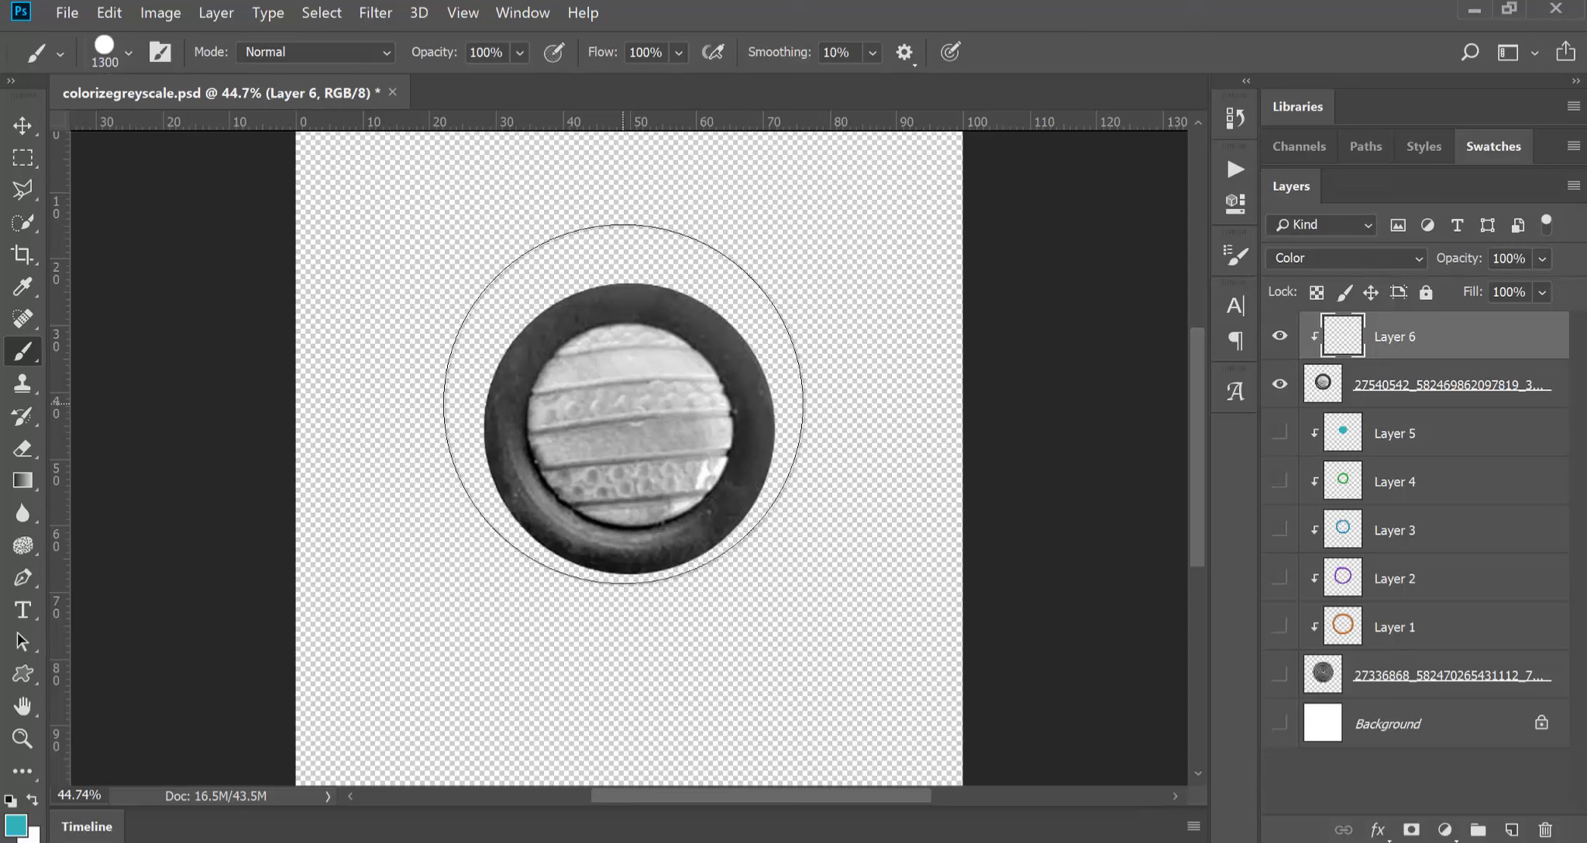
{"action": "key", "text": "bracketleft"}
{"action": "key", "text": "bracketleft"}
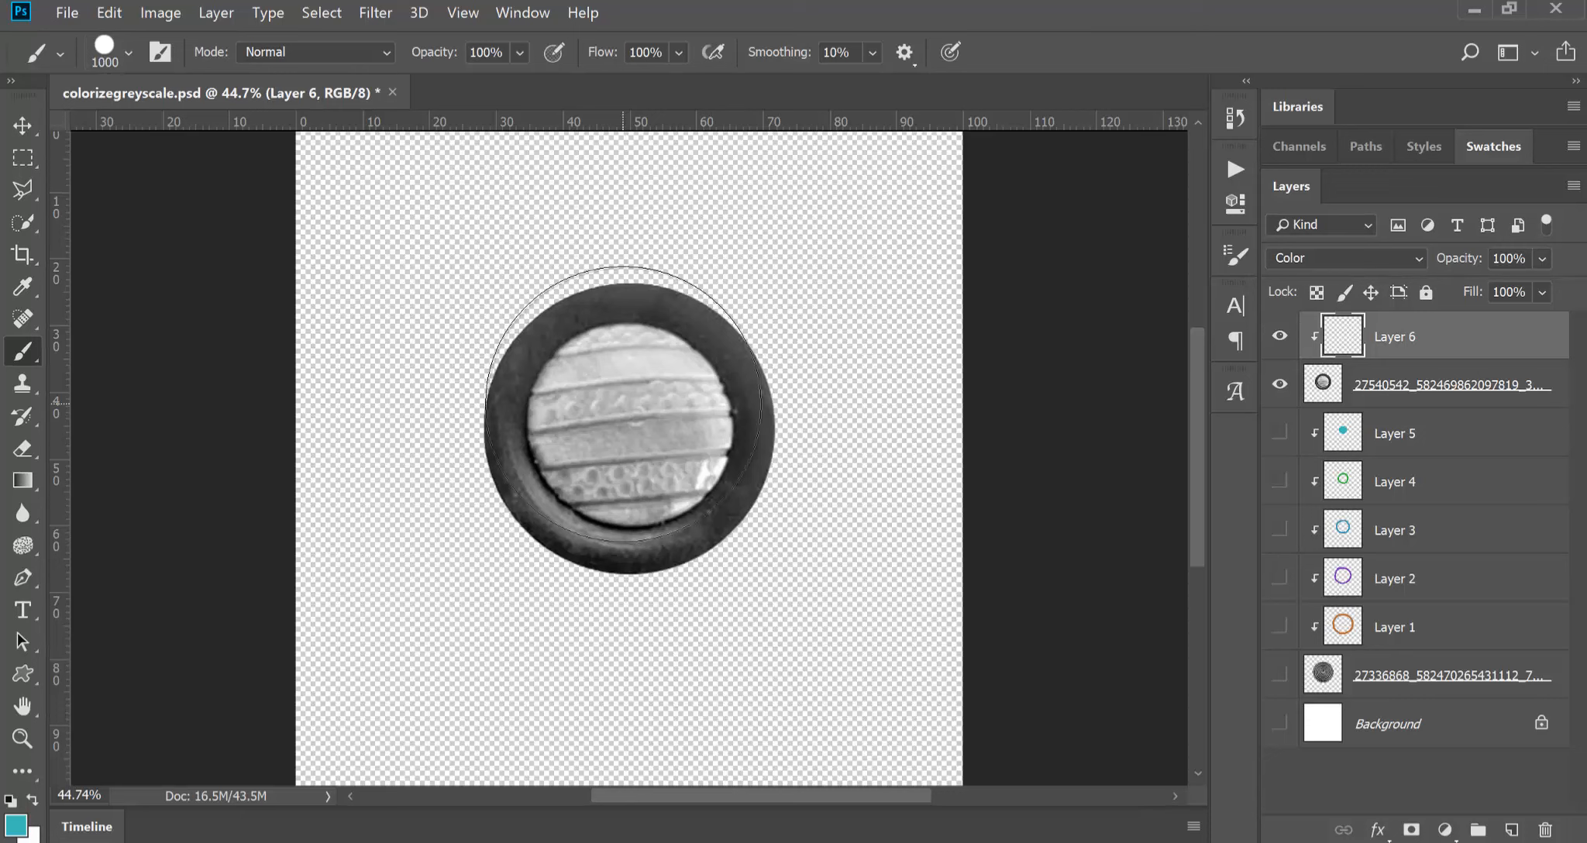
{"action": "key", "text": "bracketleft"}
{"action": "key", "text": "bracketleft"}
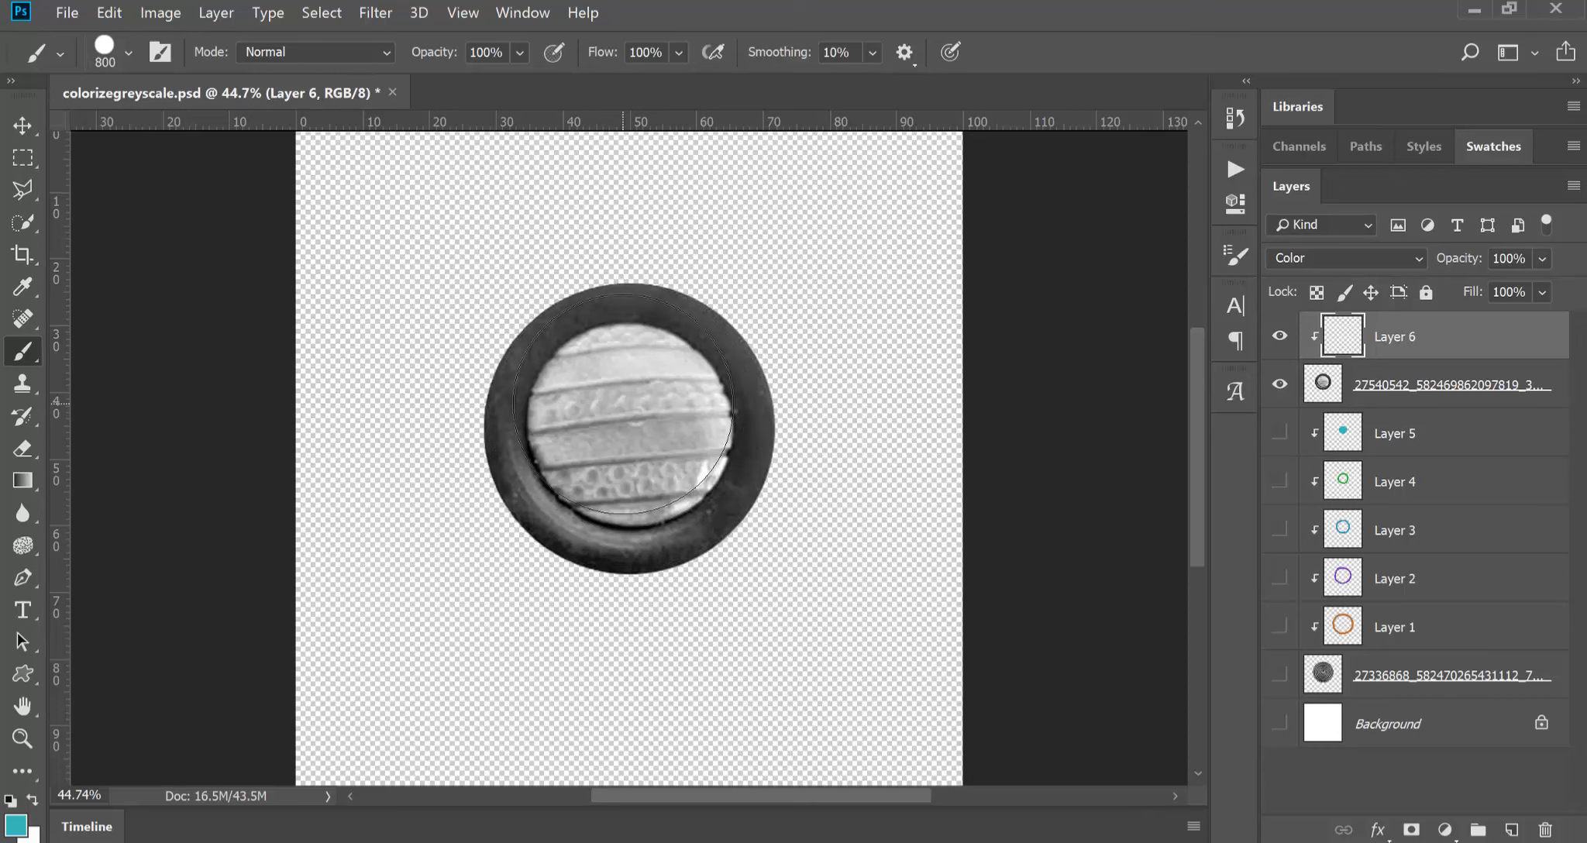
{"action": "key", "text": "bracketleft"}
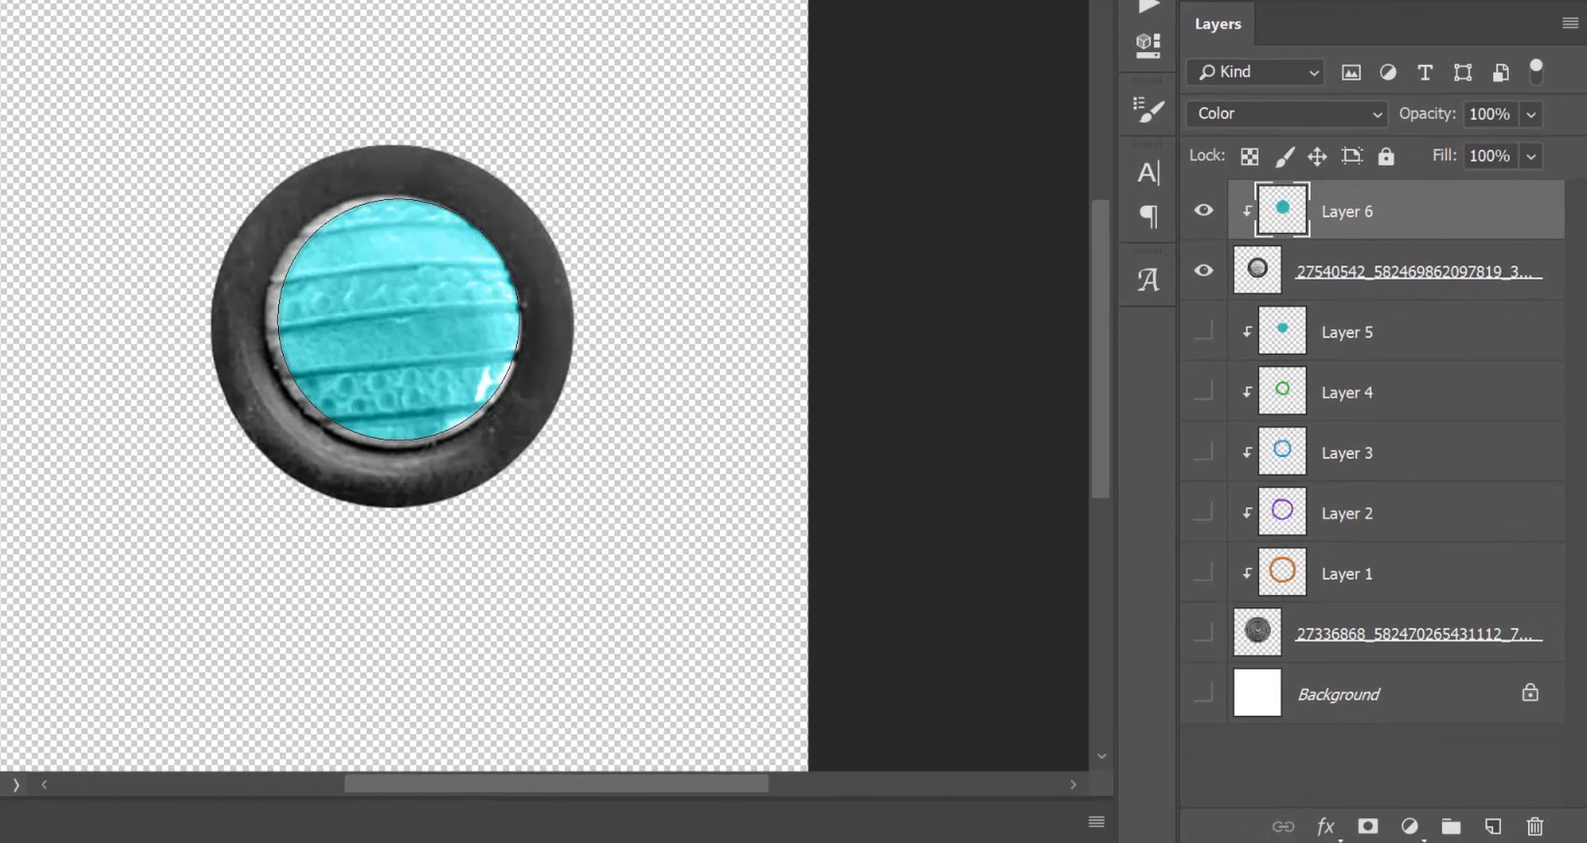
{"action": "left_click_drag", "start_coordinate": [399, 320], "coordinate": [388, 316]}
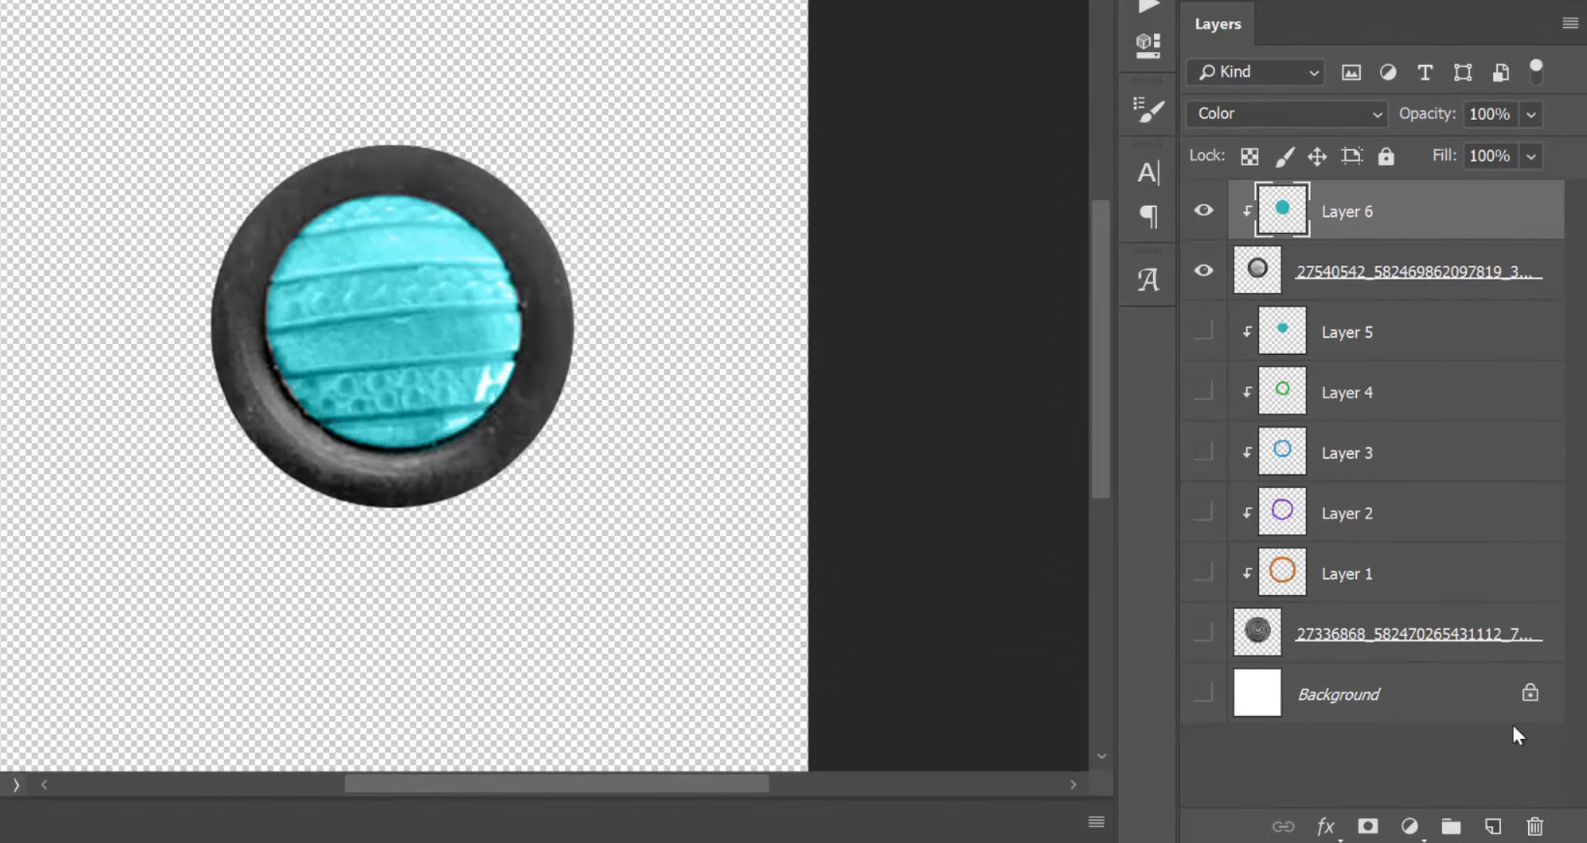
- Add a new layer above Layer 6 in Color blend mode, clipped to the striped button layer
{"action": "left_click", "coordinate": [1493, 826]}
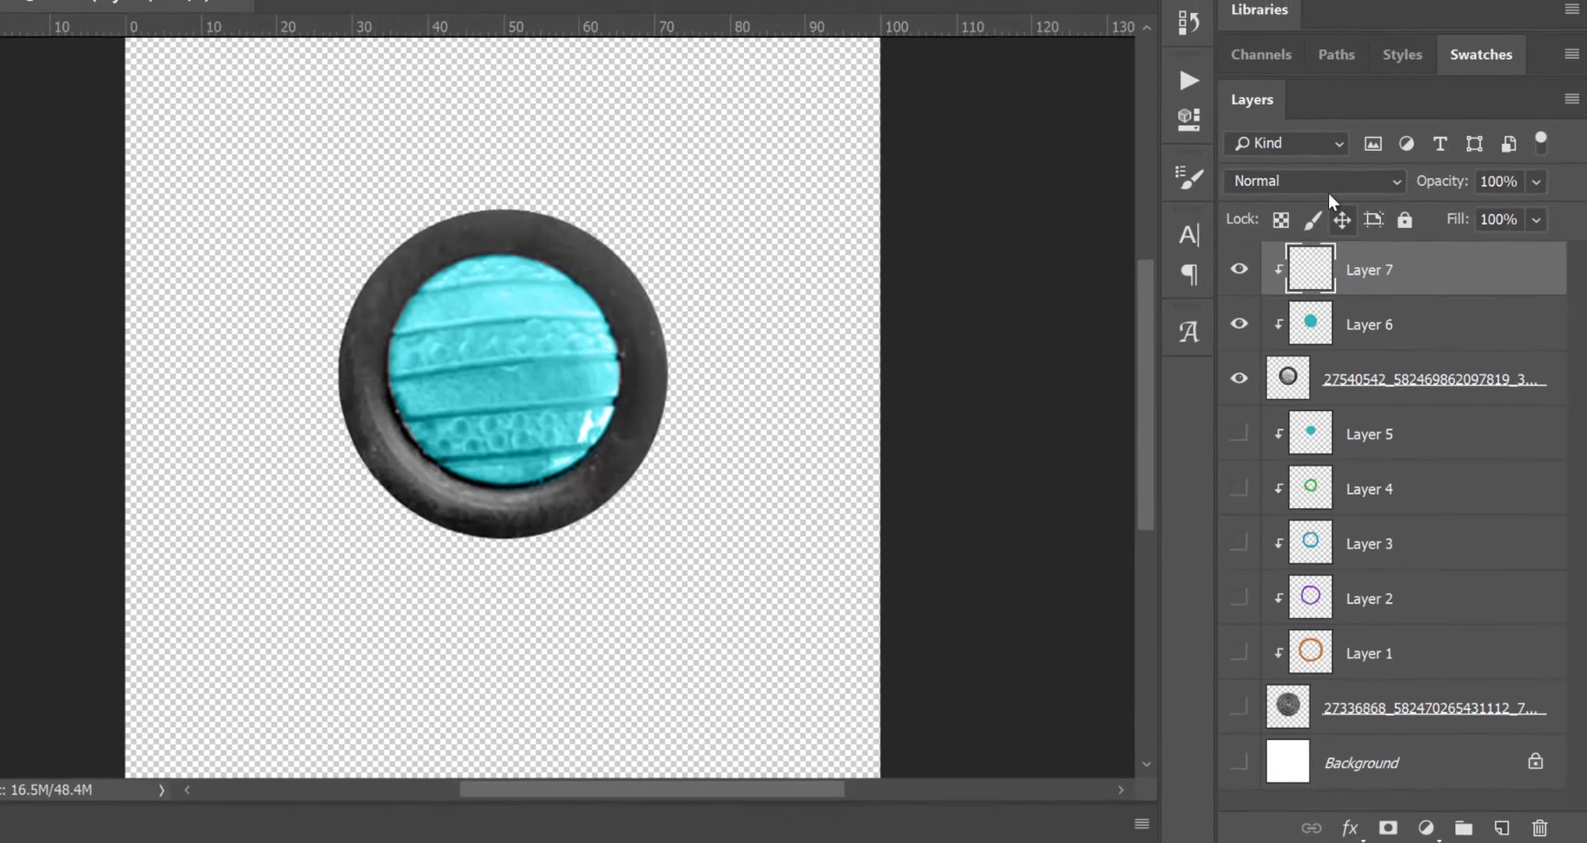
{"action": "left_click", "coordinate": [1290, 114]}
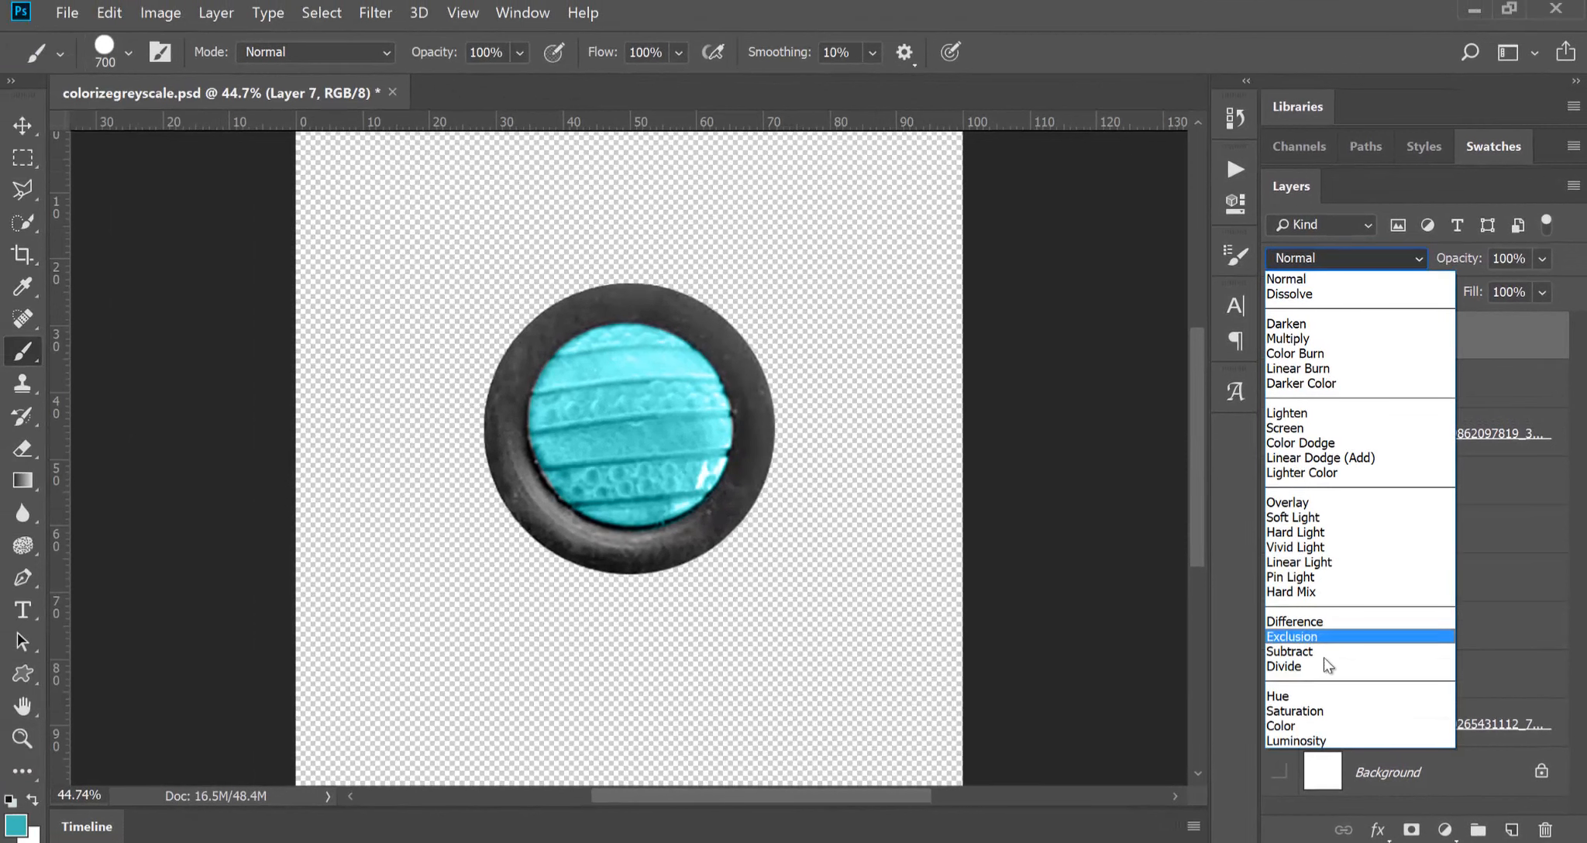
{"action": "left_click", "coordinate": [1286, 724]}
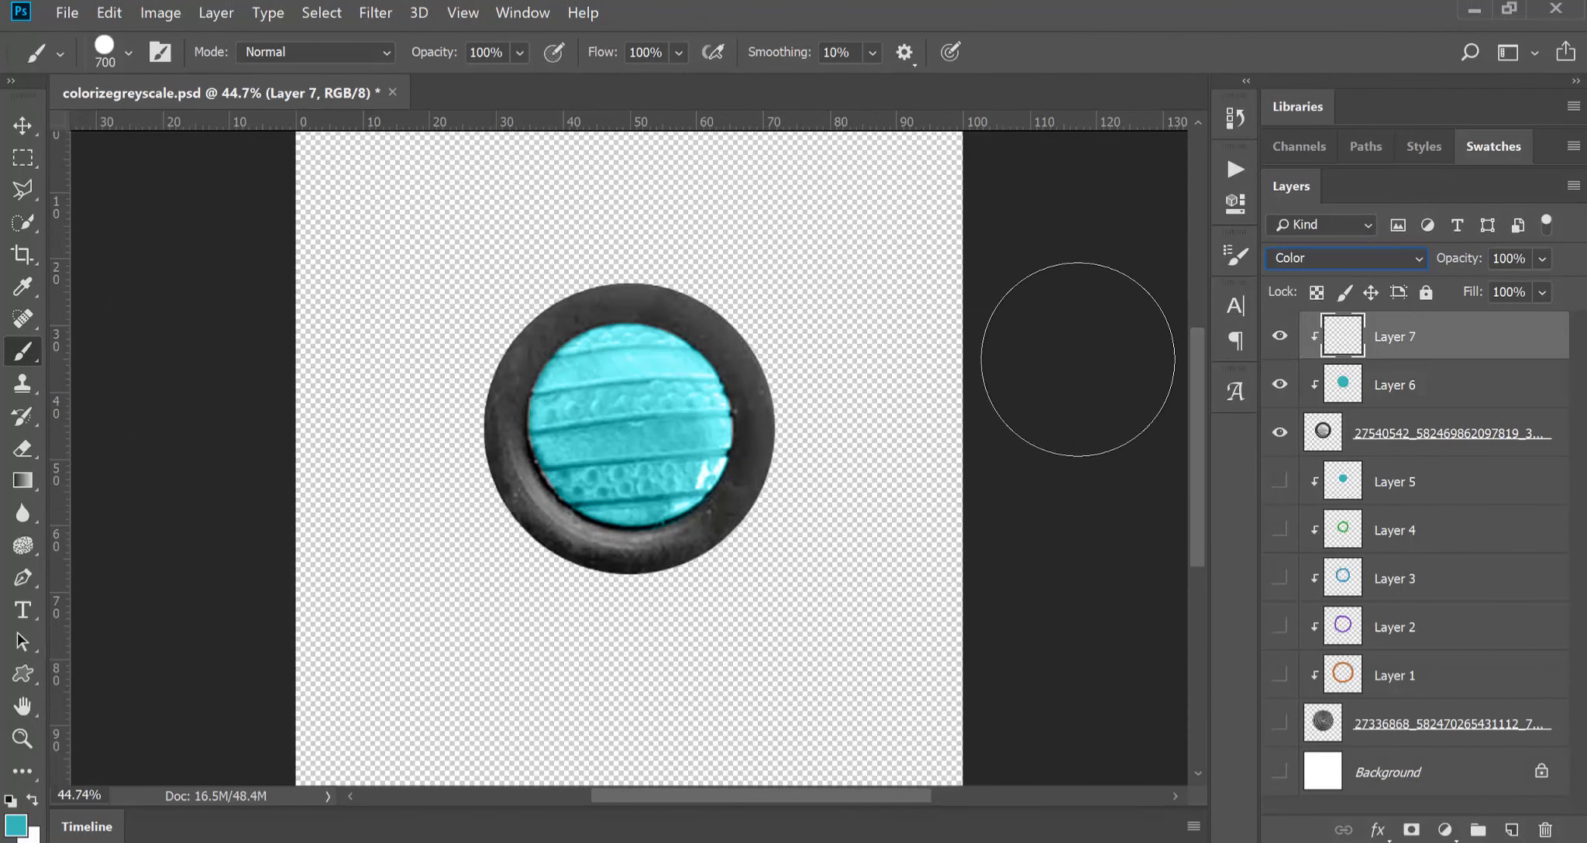
- Choose a dark yellow-brown foreground color and paint the button's outer ring with it on Layer 7
{"action": "left_click", "coordinate": [17, 826]}
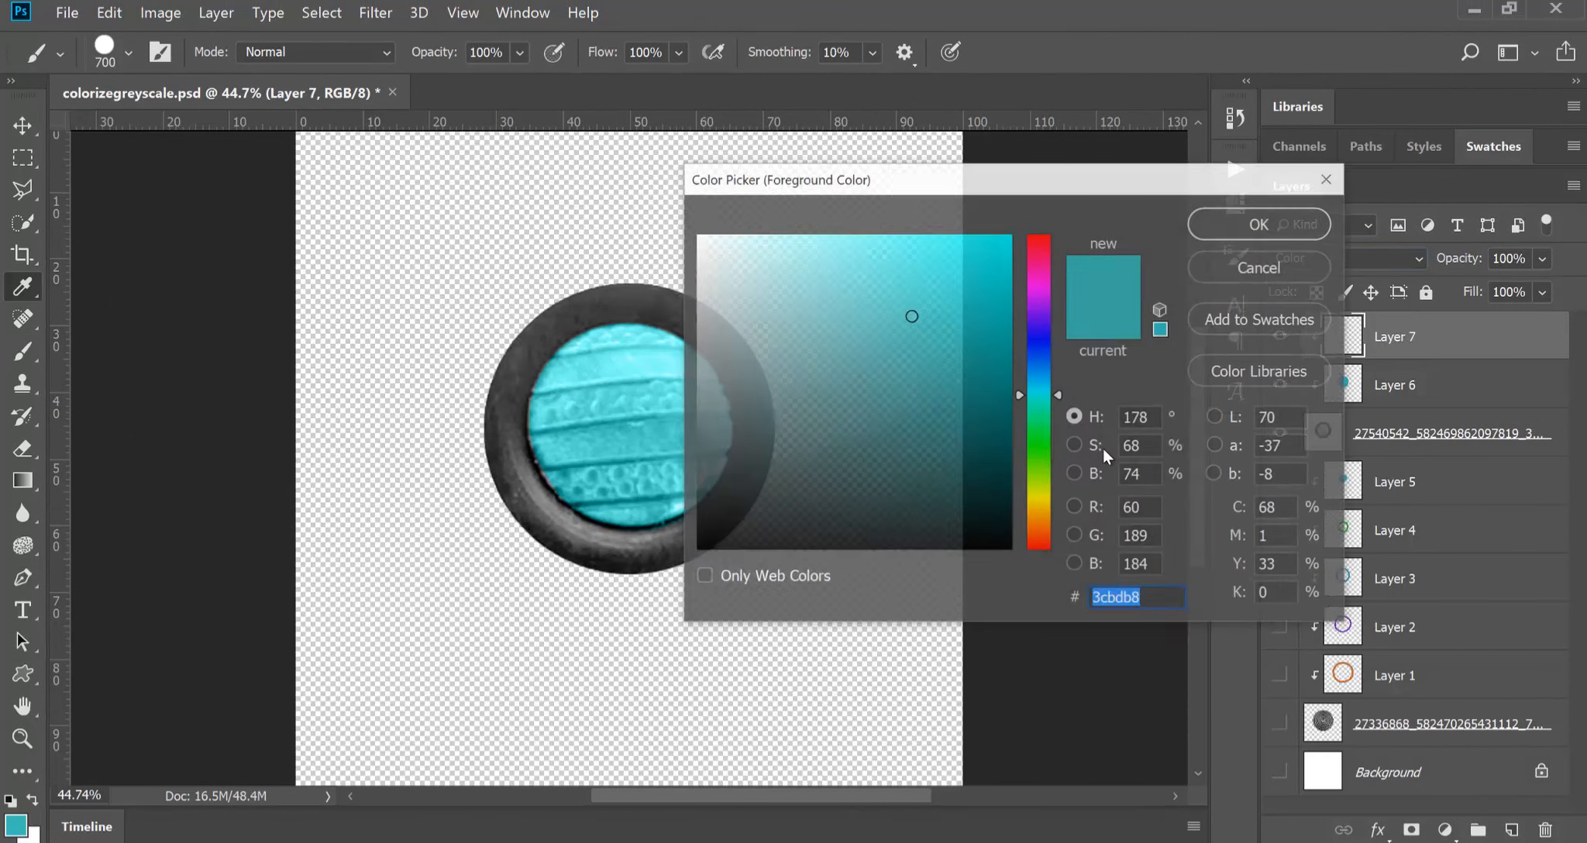
{"action": "left_click", "coordinate": [1036, 509]}
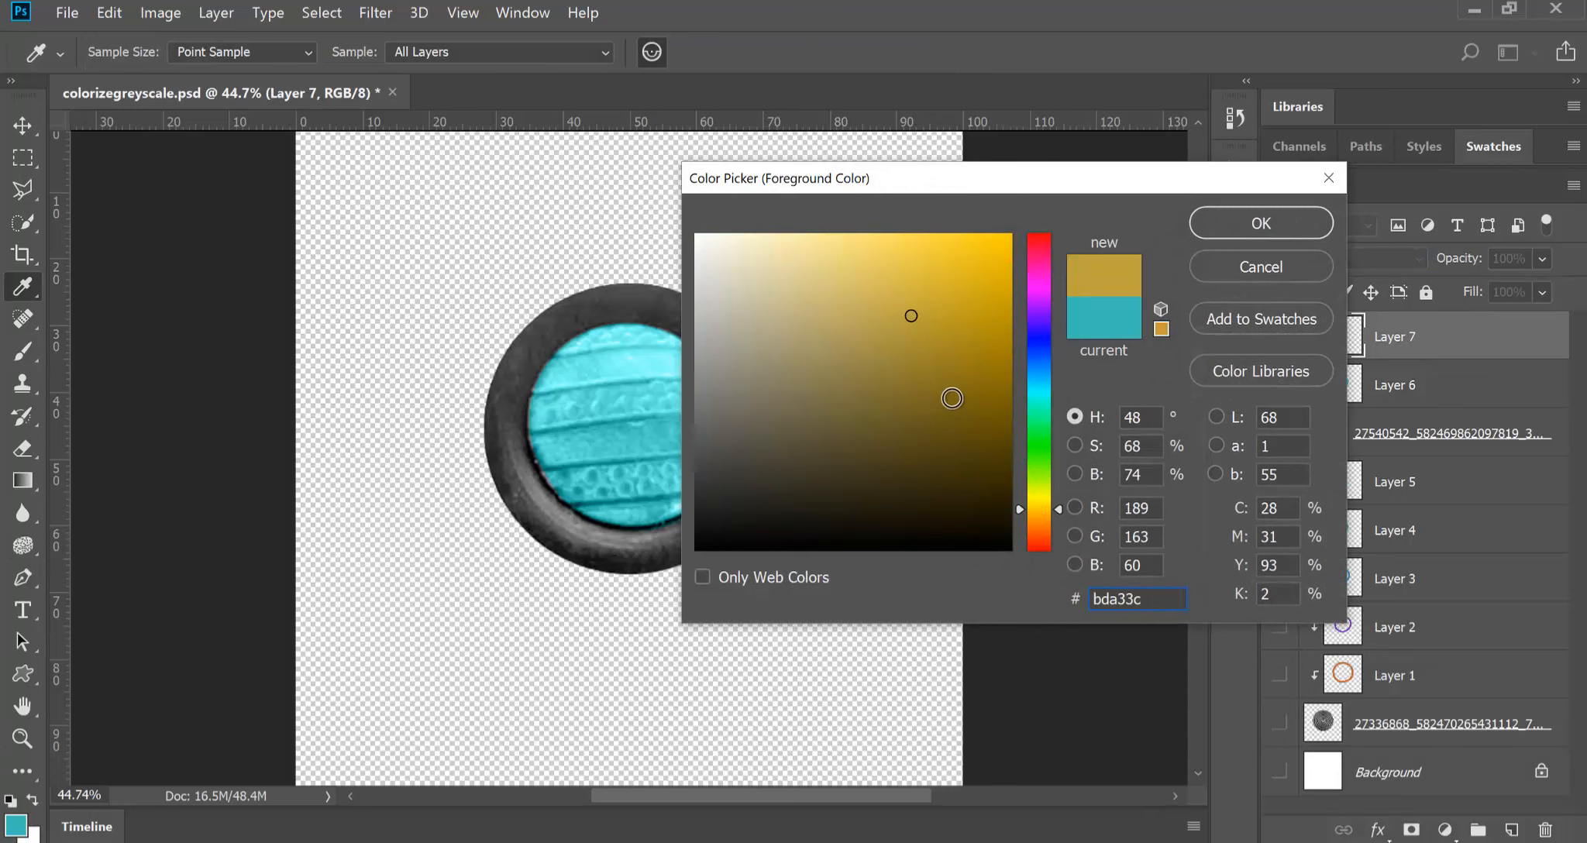
{"action": "left_click", "coordinate": [967, 447]}
{"action": "left_click", "coordinate": [1218, 223]}
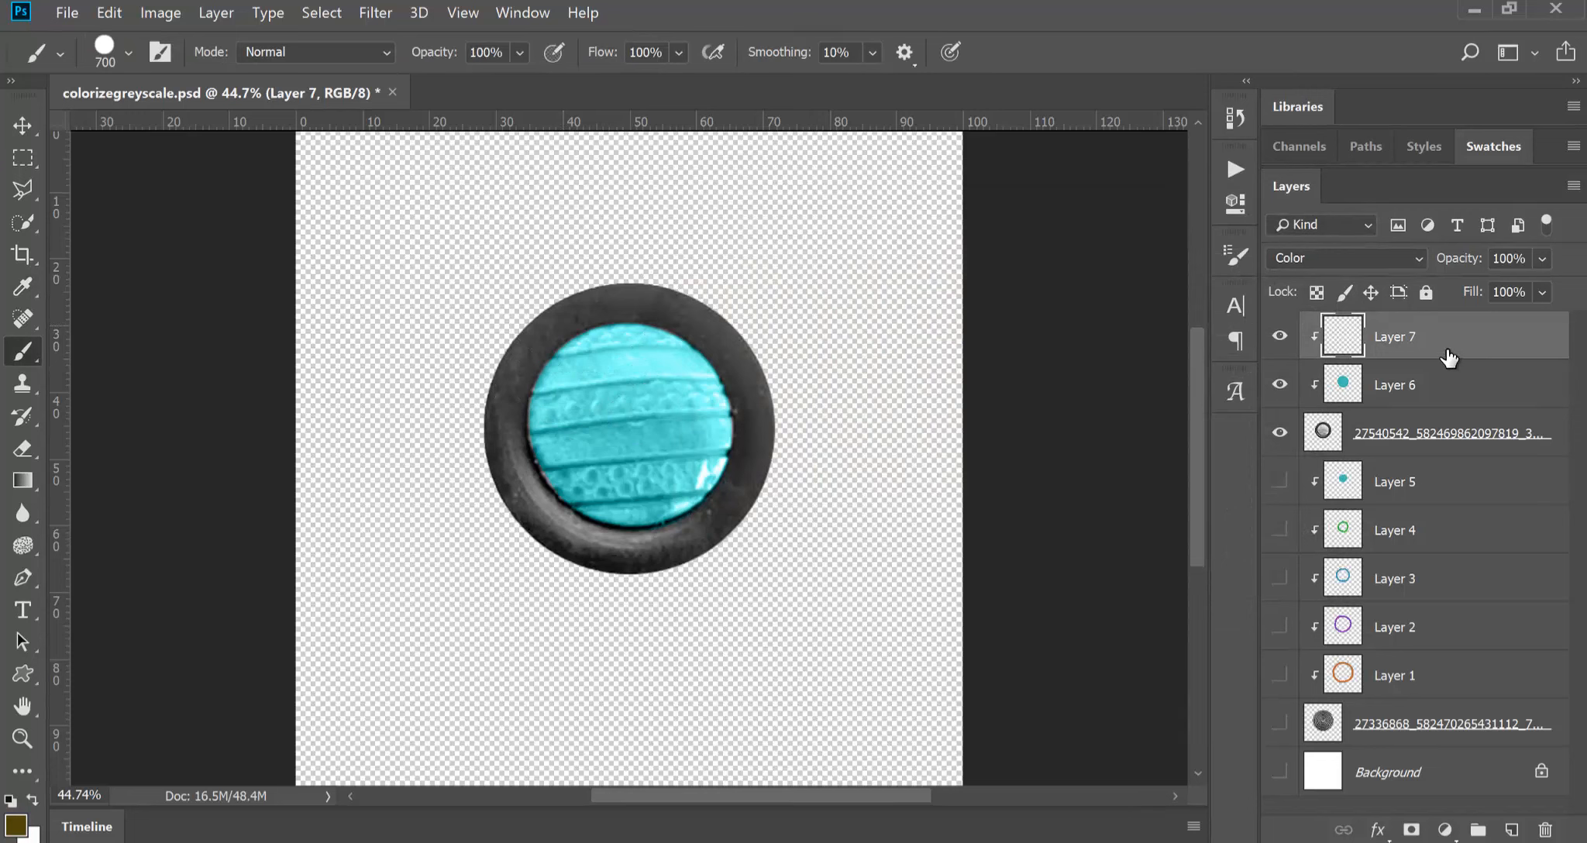
{"action": "mouse_move", "coordinate": [548, 240]}
{"action": "left_mouse_down"}
{"action": "mouse_move", "coordinate": [542, 209]}
{"action": "mouse_move", "coordinate": [479, 180]}
{"action": "mouse_move", "coordinate": [443, 352]}
{"action": "left_mouse_up"}
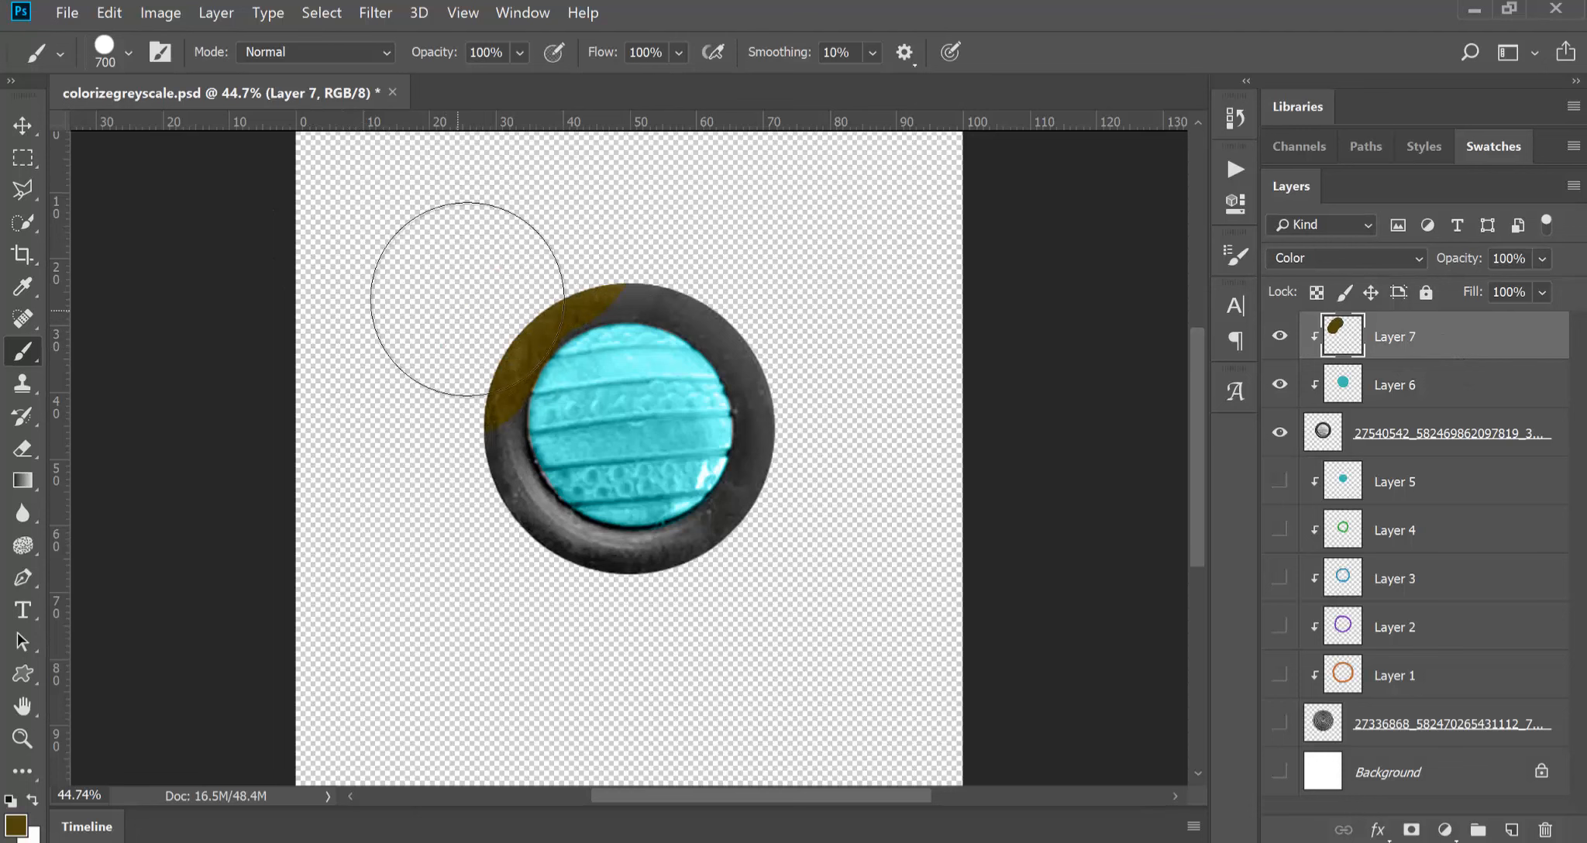
{"action": "mouse_move", "coordinate": [634, 202]}
{"action": "left_mouse_down"}
{"action": "mouse_move", "coordinate": [691, 233]}
{"action": "mouse_move", "coordinate": [775, 294]}
{"action": "mouse_move", "coordinate": [813, 370]}
{"action": "mouse_move", "coordinate": [815, 460]}
{"action": "mouse_move", "coordinate": [849, 499]}
{"action": "mouse_move", "coordinate": [809, 492]}
{"action": "mouse_move", "coordinate": [822, 515]}
{"action": "mouse_move", "coordinate": [775, 573]}
{"action": "mouse_move", "coordinate": [661, 625]}
{"action": "mouse_move", "coordinate": [548, 636]}
{"action": "mouse_move", "coordinate": [492, 609]}
{"action": "mouse_move", "coordinate": [422, 459]}
{"action": "mouse_move", "coordinate": [479, 538]}
{"action": "mouse_move", "coordinate": [544, 585]}
{"action": "mouse_move", "coordinate": [649, 651]}
{"action": "mouse_move", "coordinate": [697, 646]}
{"action": "mouse_move", "coordinate": [831, 553]}
{"action": "mouse_move", "coordinate": [834, 388]}
{"action": "left_mouse_up"}
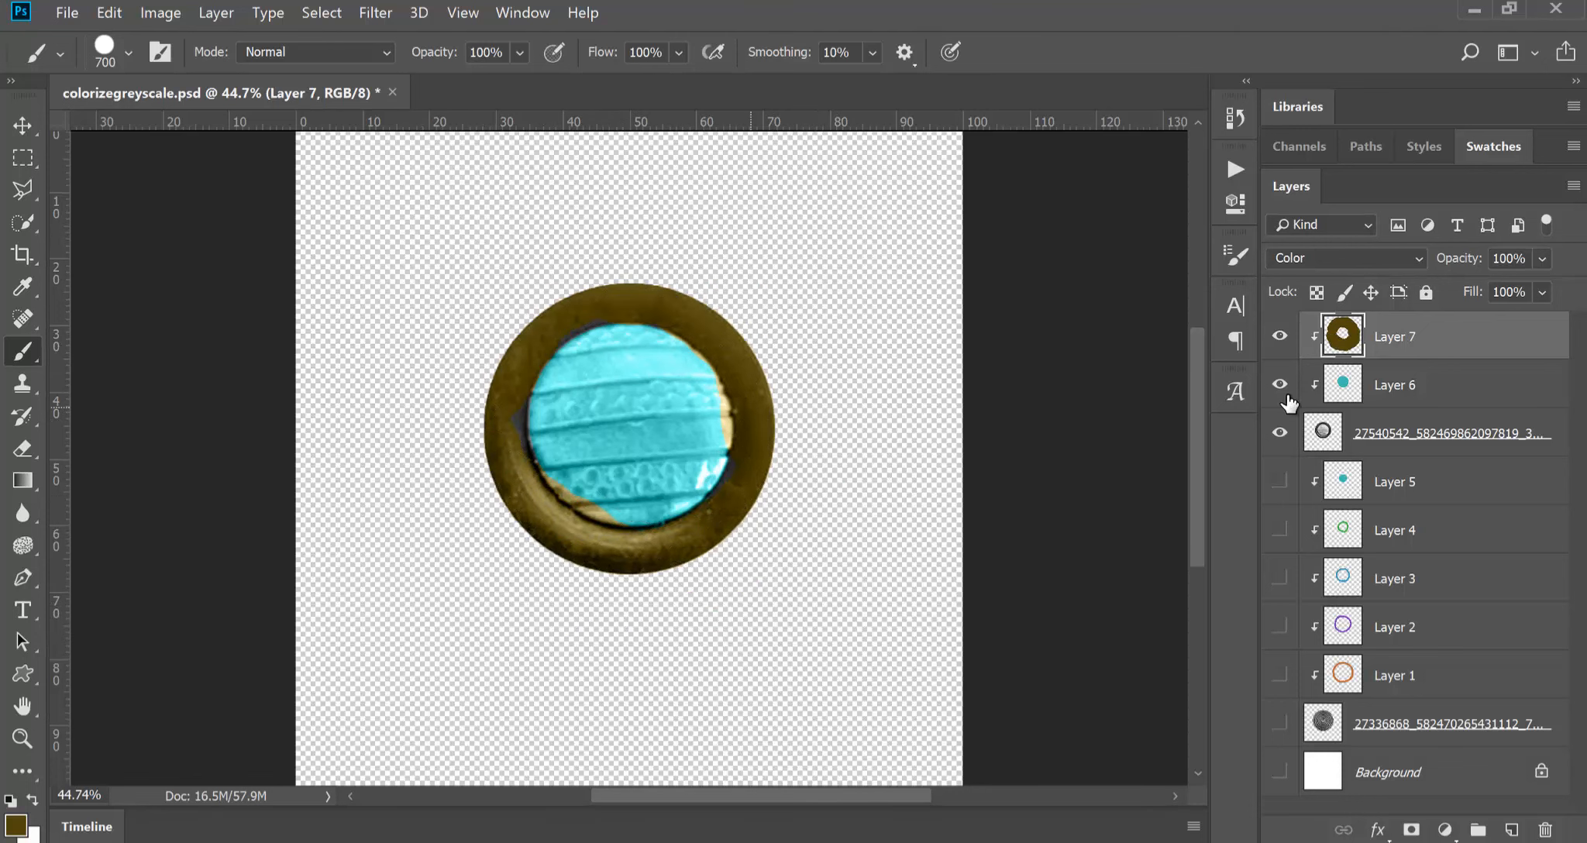
- Load Layer 6's teal circle as a selection, clear the overlapping brown paint from Layer 7, and deselect
{"action": "left_click", "coordinate": [1347, 395]}
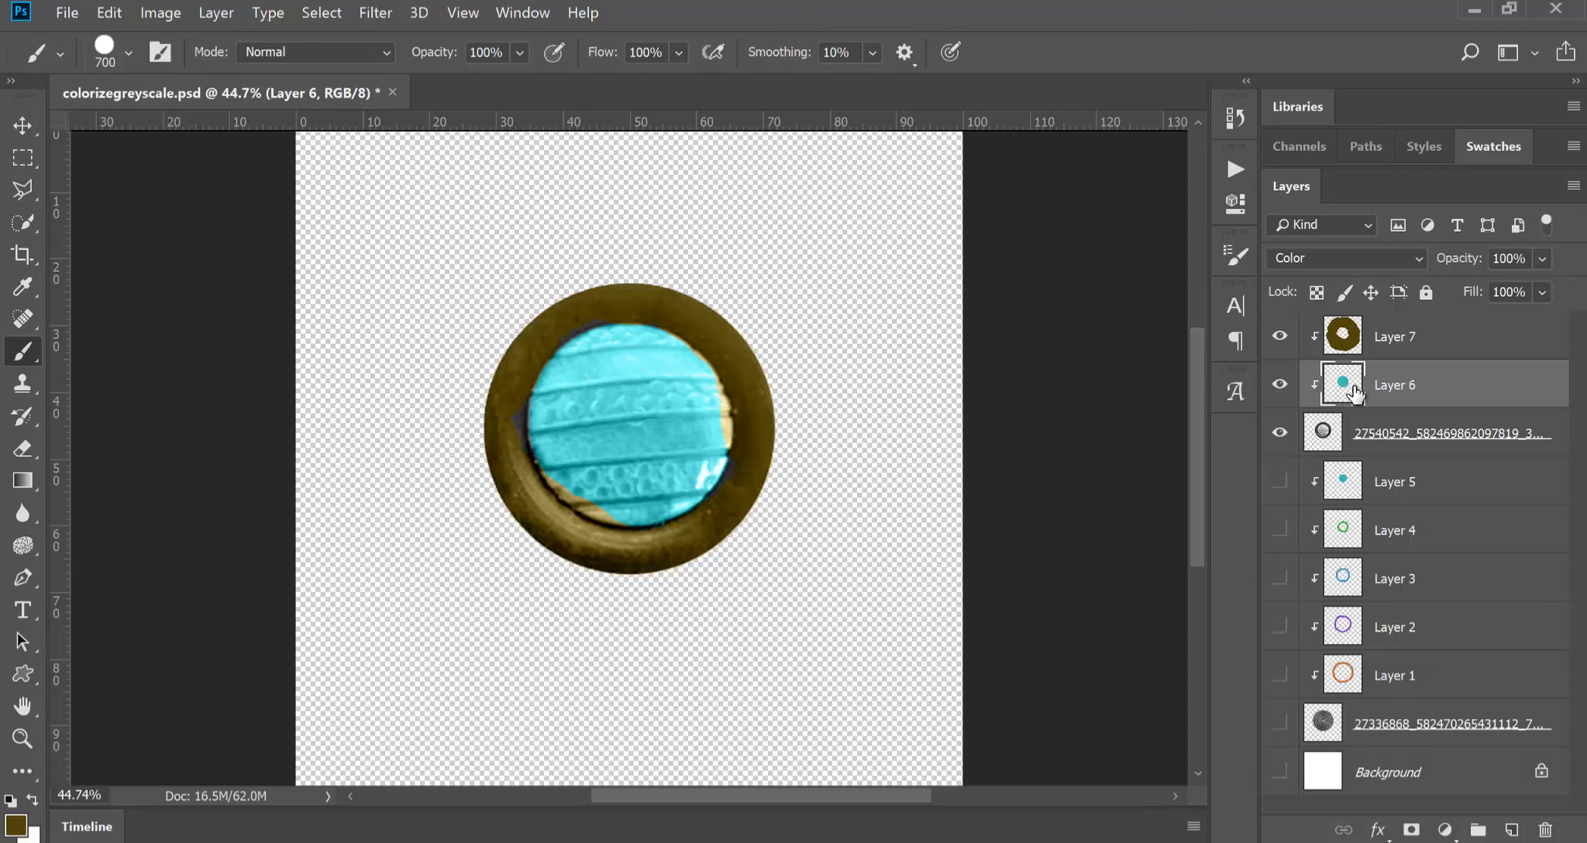
{"action": "left_click_drag", "start_coordinate": [1346, 394], "coordinate": [1343, 395]}
{"action": "left_click", "coordinate": [1404, 344]}
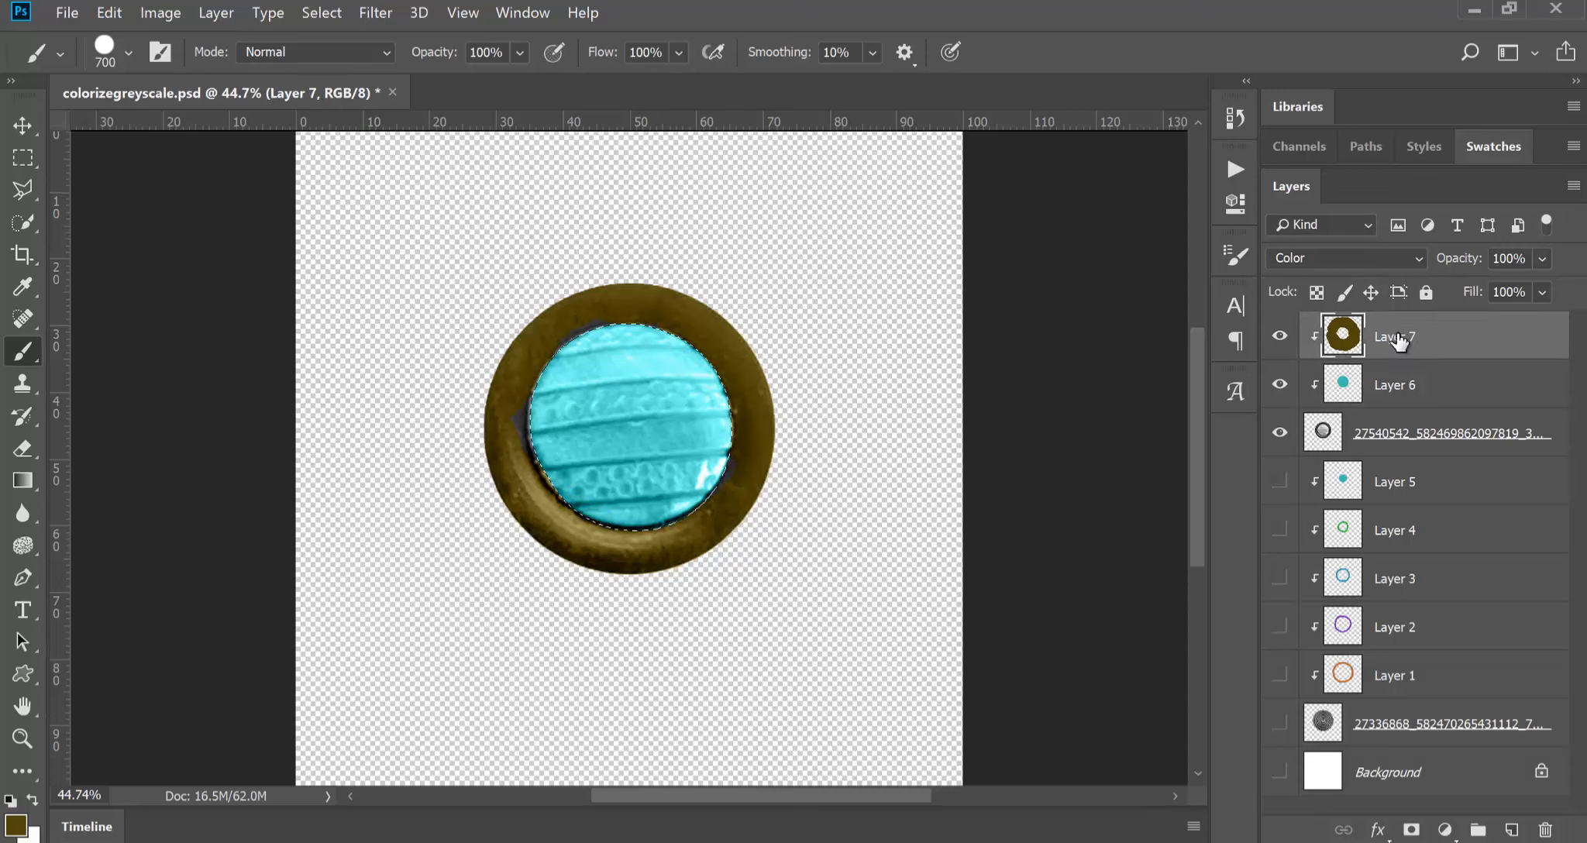
{"action": "key", "text": "ctrl+d"}
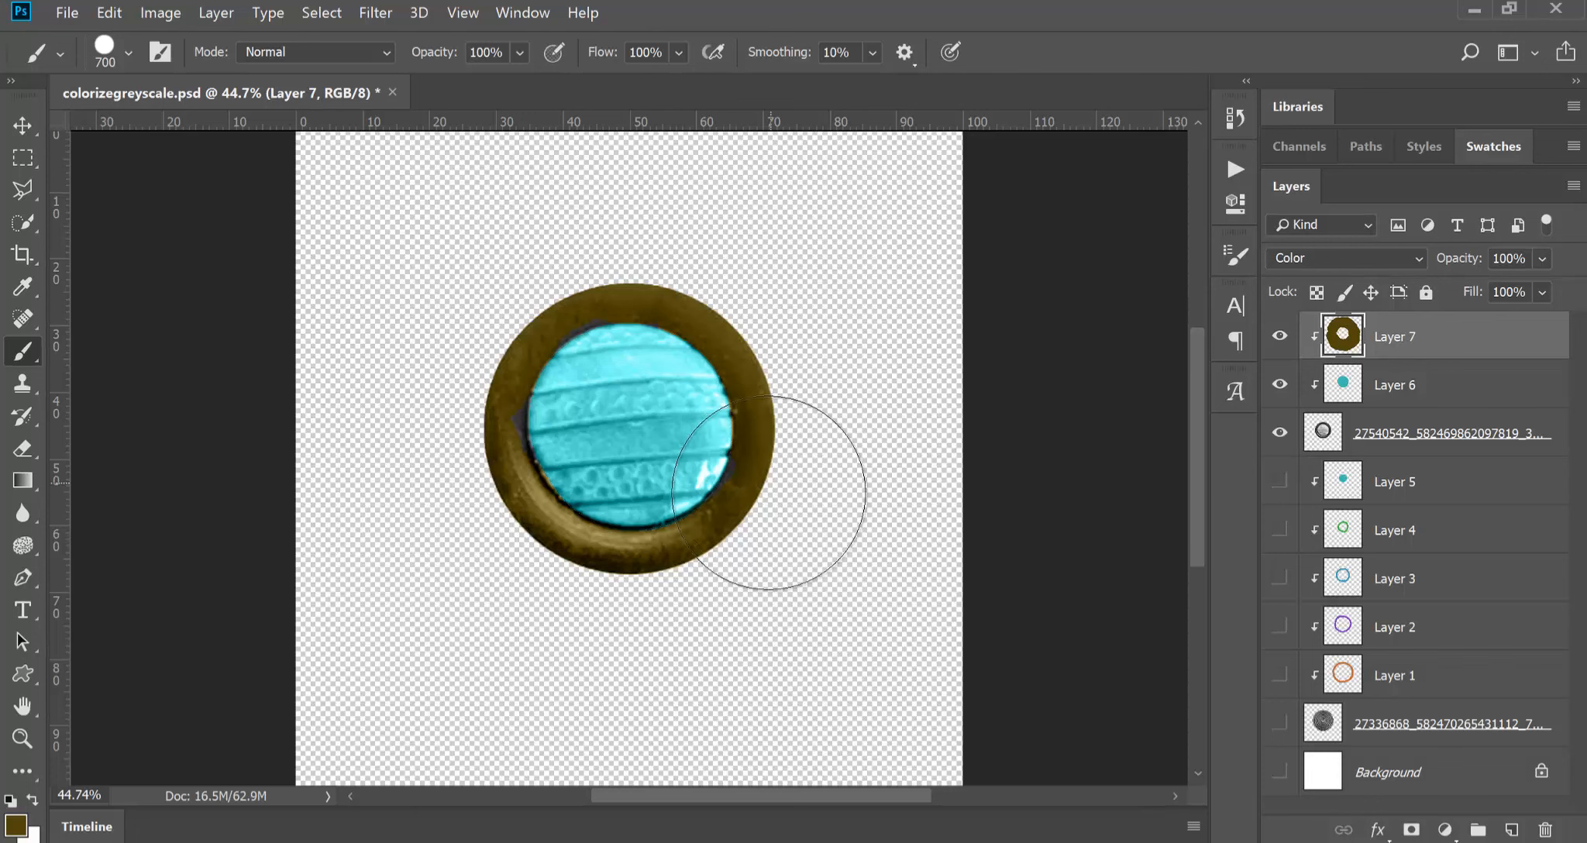
- Apply Hue/Saturation to the outer ring color on Layer 7 with hue -33 and saturation -35
{"action": "scroll", "coordinate": [748, 509], "scroll_direction": "down", "scroll_amount": 2}
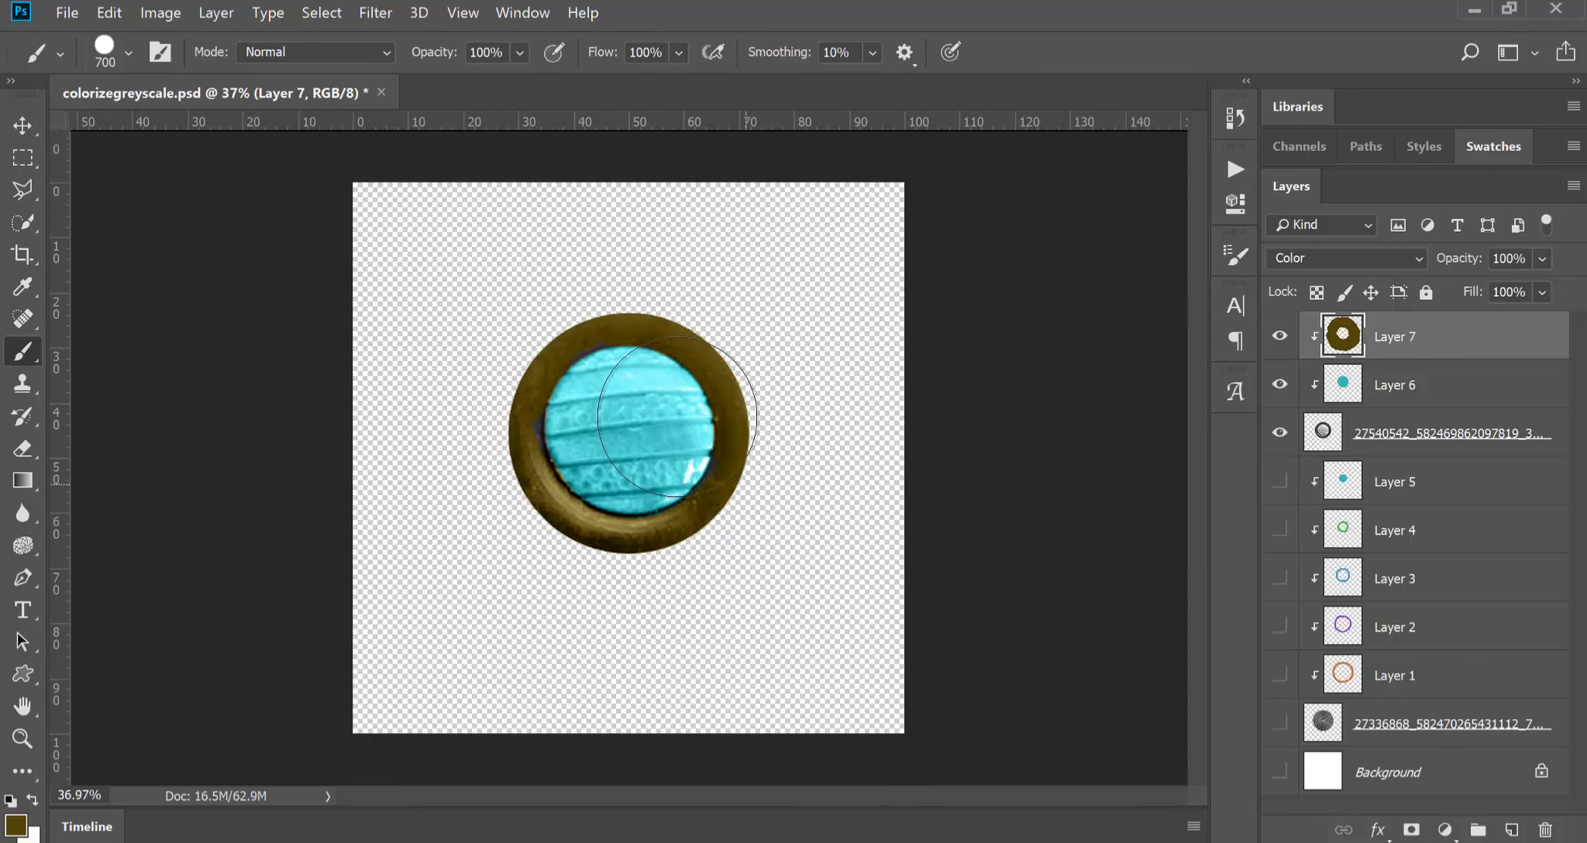
{"action": "key", "text": "v"}
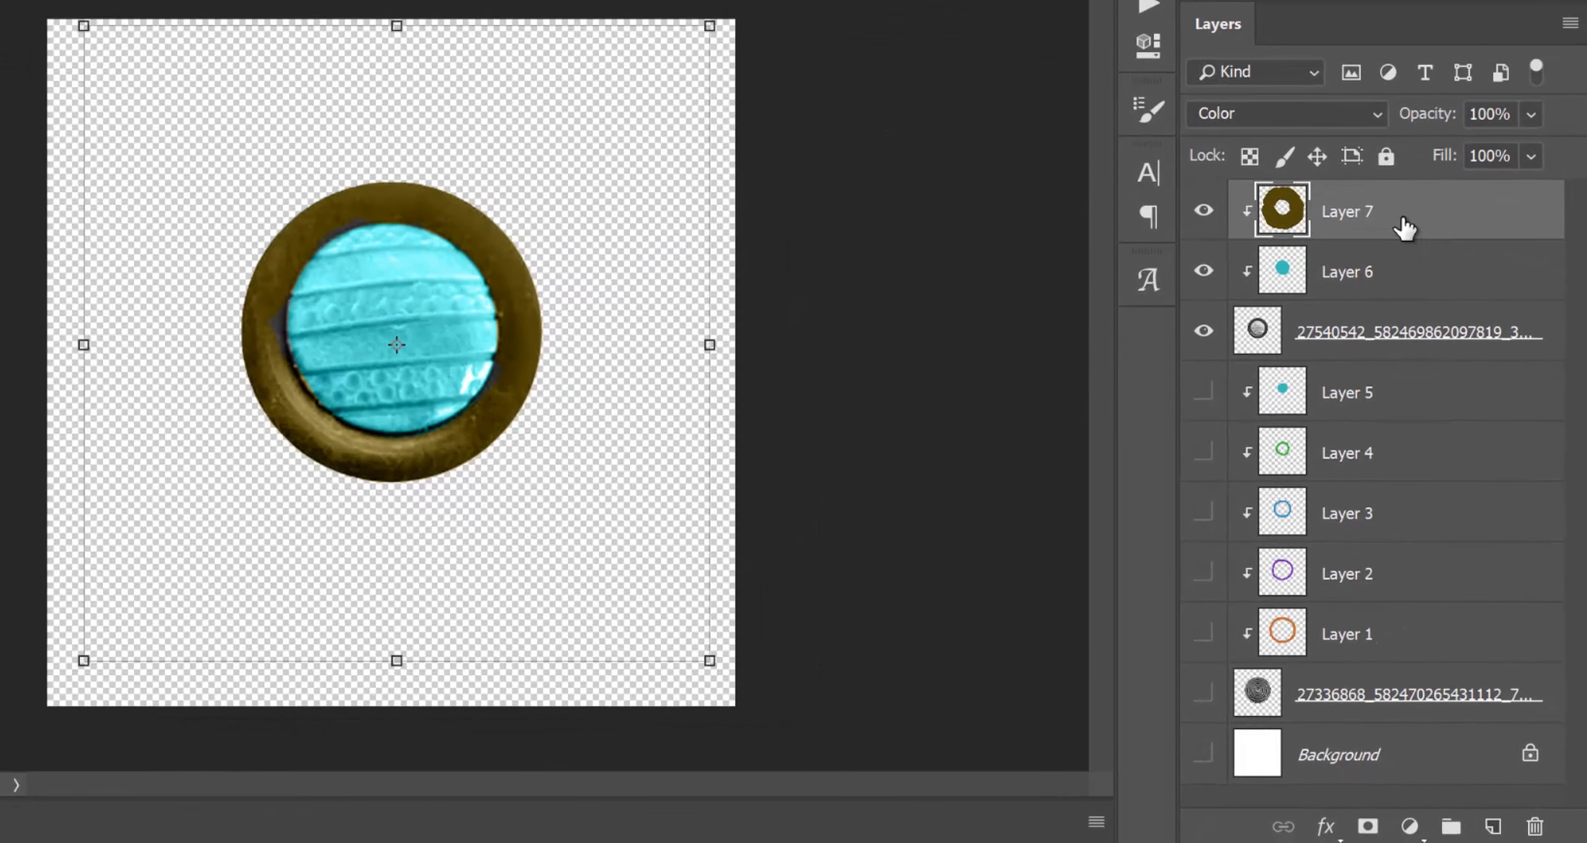
{"action": "key", "text": "ctrl+u"}
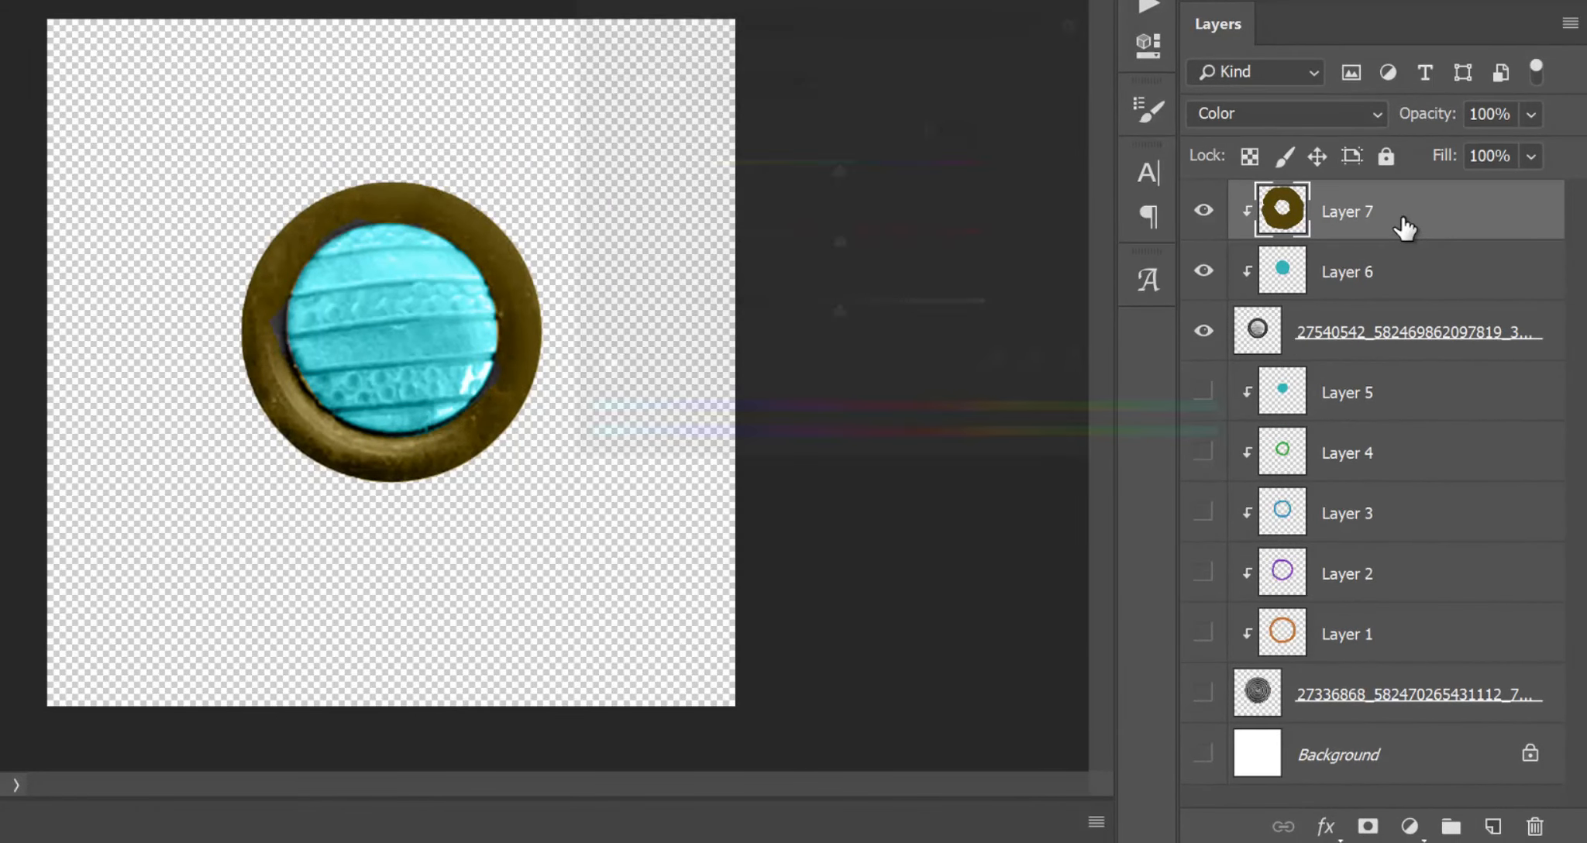
{"action": "left_click_drag", "start_coordinate": [838, 172], "coordinate": [788, 172]}
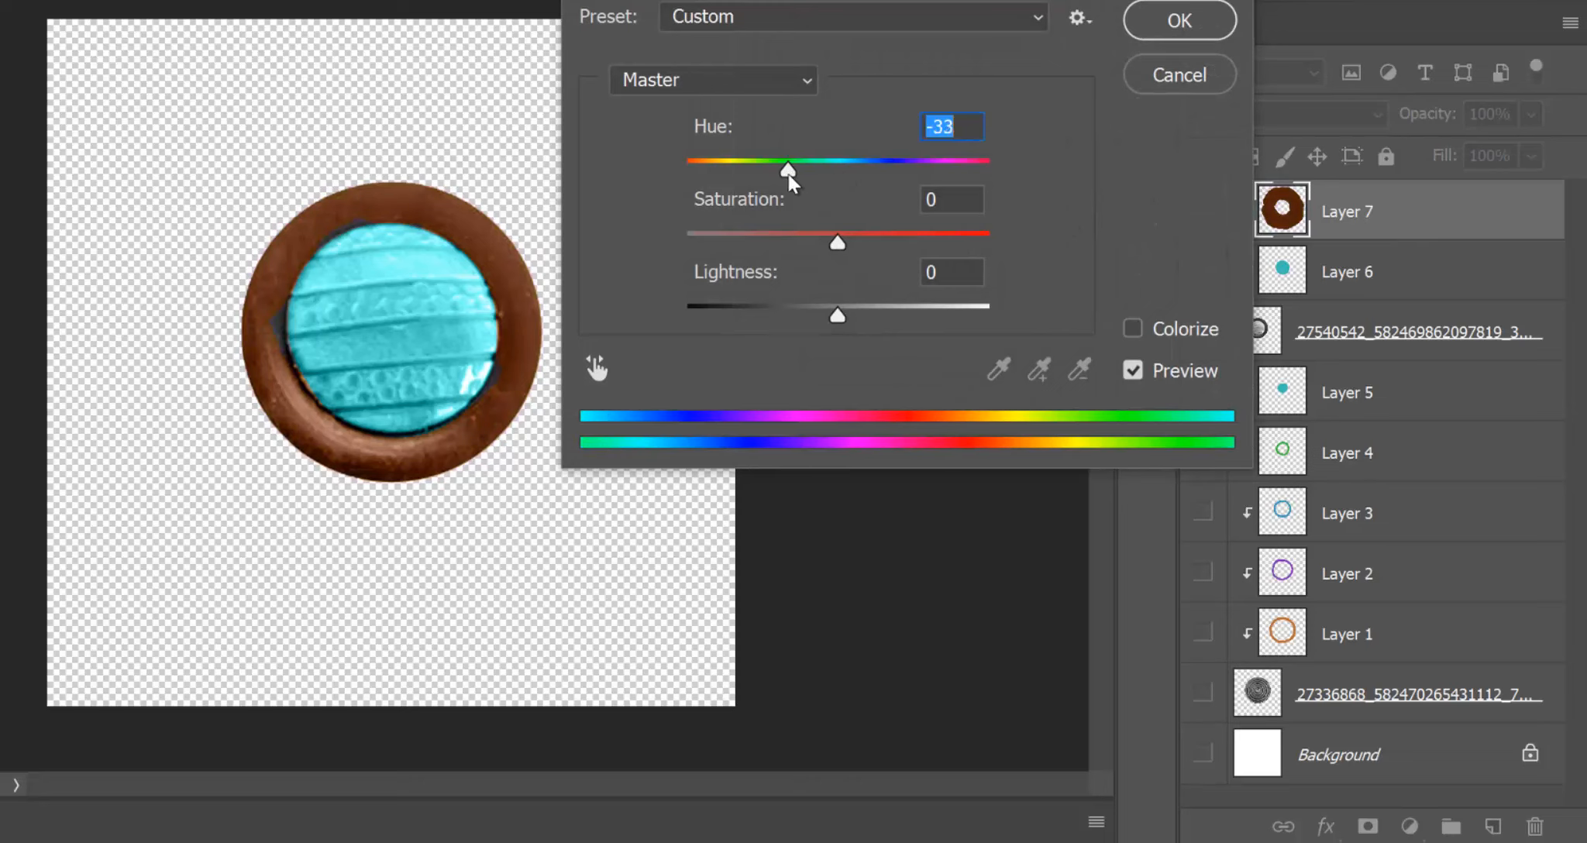
{"action": "left_click_drag", "start_coordinate": [839, 243], "coordinate": [787, 255]}
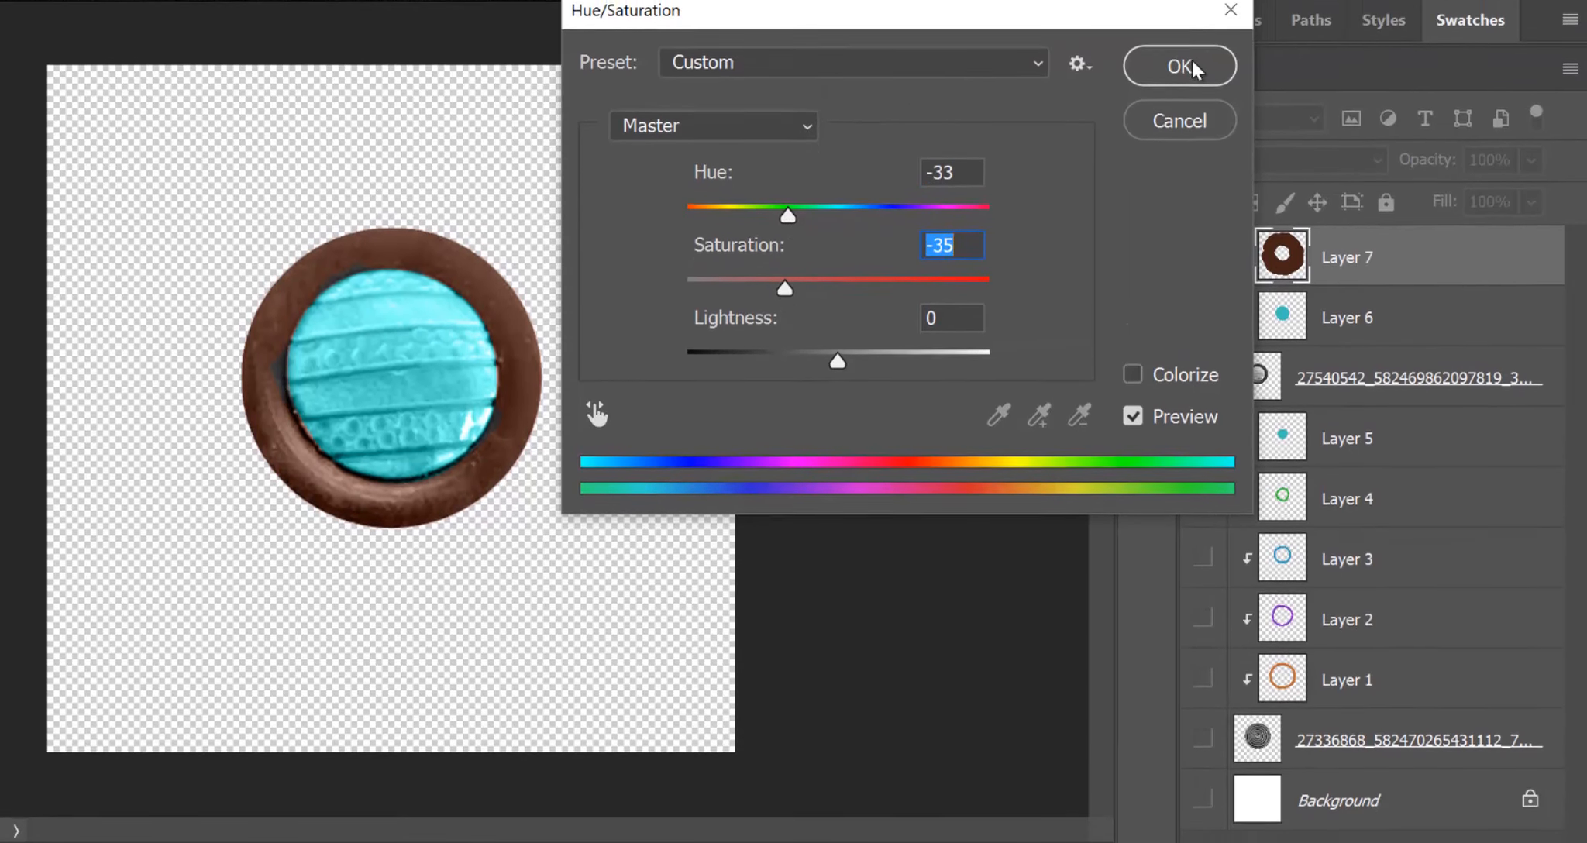
{"action": "left_click", "coordinate": [1202, 21]}
- Apply Hue/Saturation to the teal circle on Layer 6 with saturation -41 and lightness +29, and deselect the layer
{"action": "left_click", "coordinate": [1348, 338]}
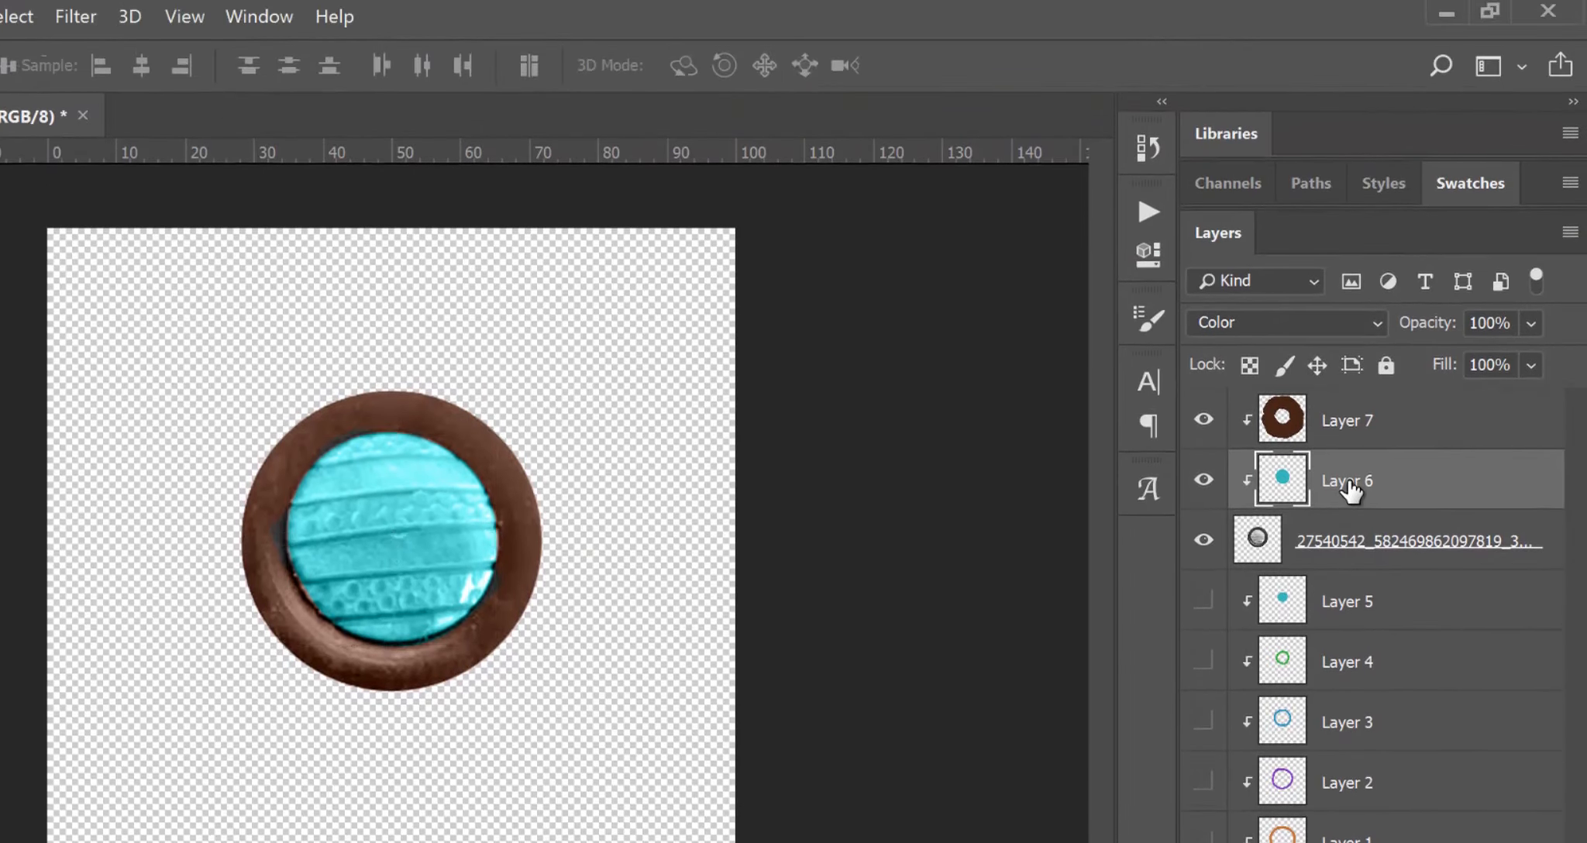
{"action": "key", "text": "ctrl+u"}
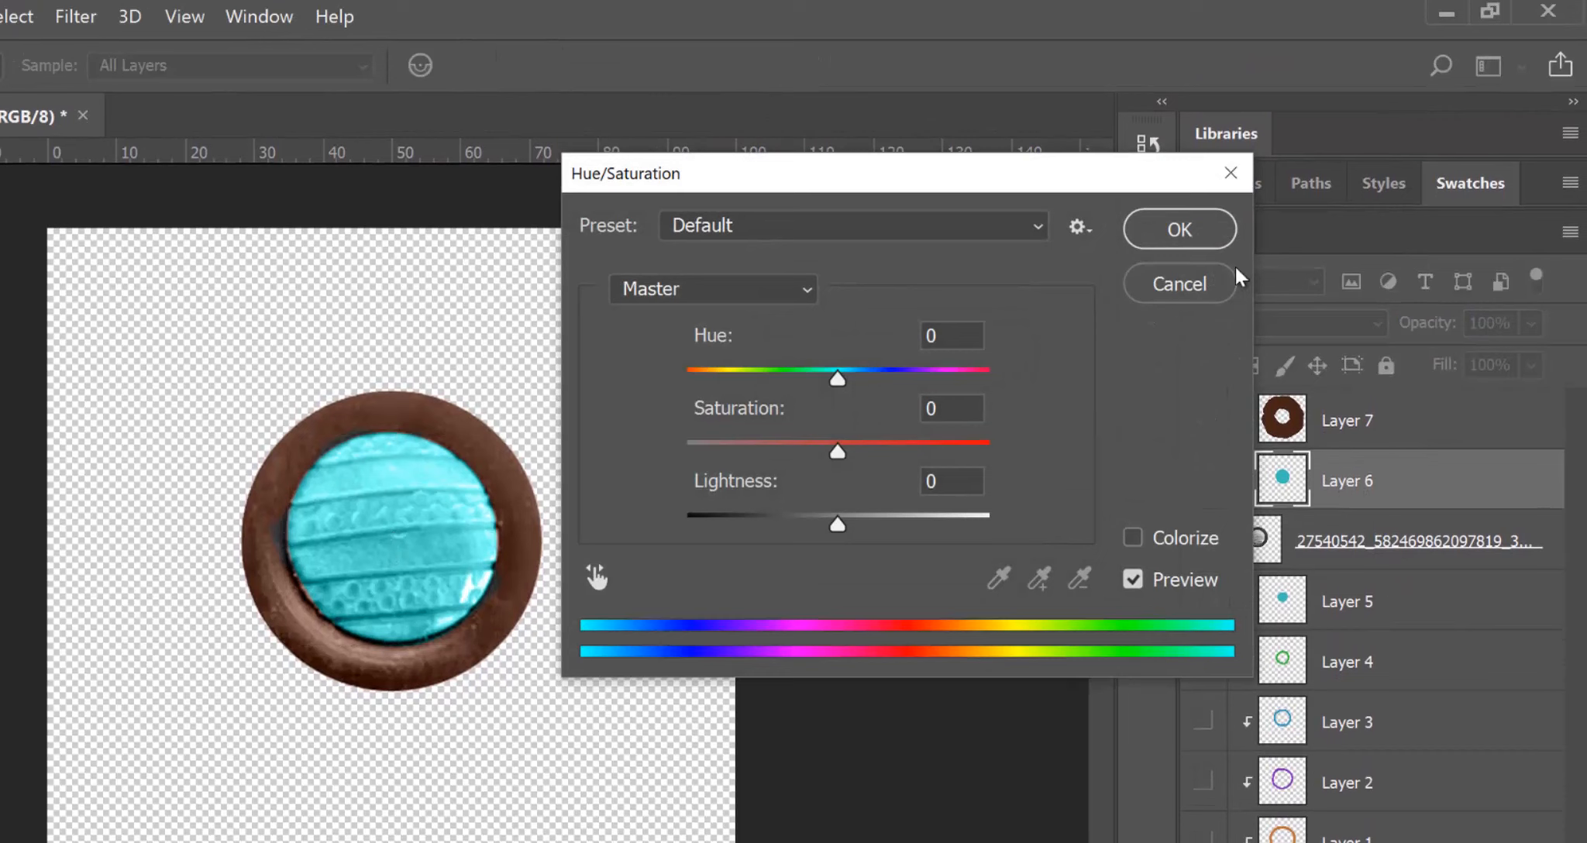
{"action": "mouse_move", "coordinate": [840, 387]}
{"action": "left_mouse_down"}
{"action": "mouse_move", "coordinate": [814, 387]}
{"action": "mouse_move", "coordinate": [840, 385]}
{"action": "left_mouse_up"}
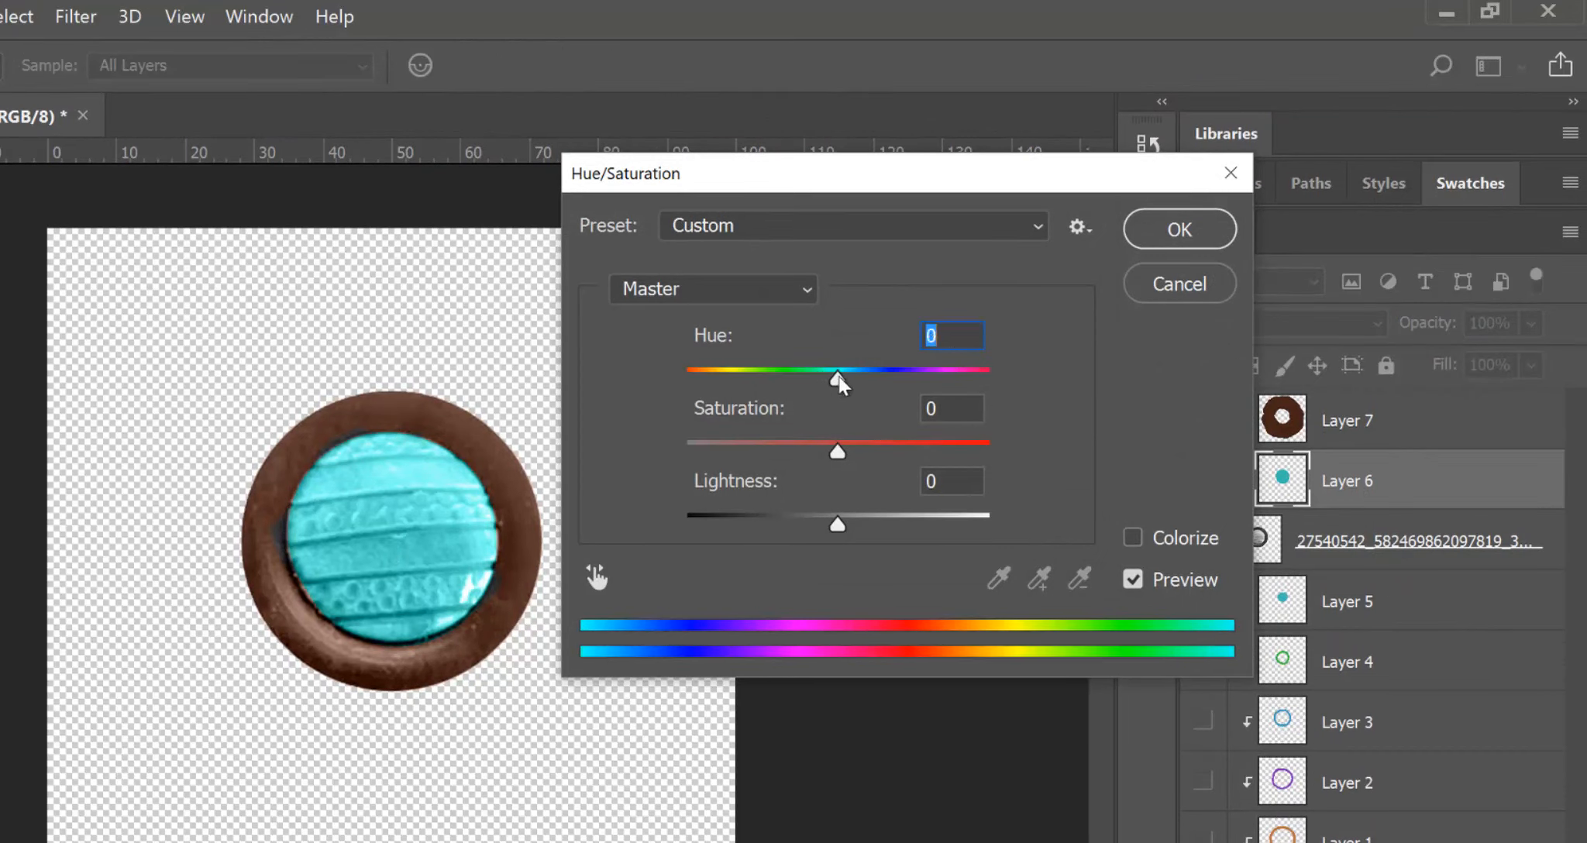
{"action": "left_click_drag", "start_coordinate": [836, 460], "coordinate": [776, 461]}
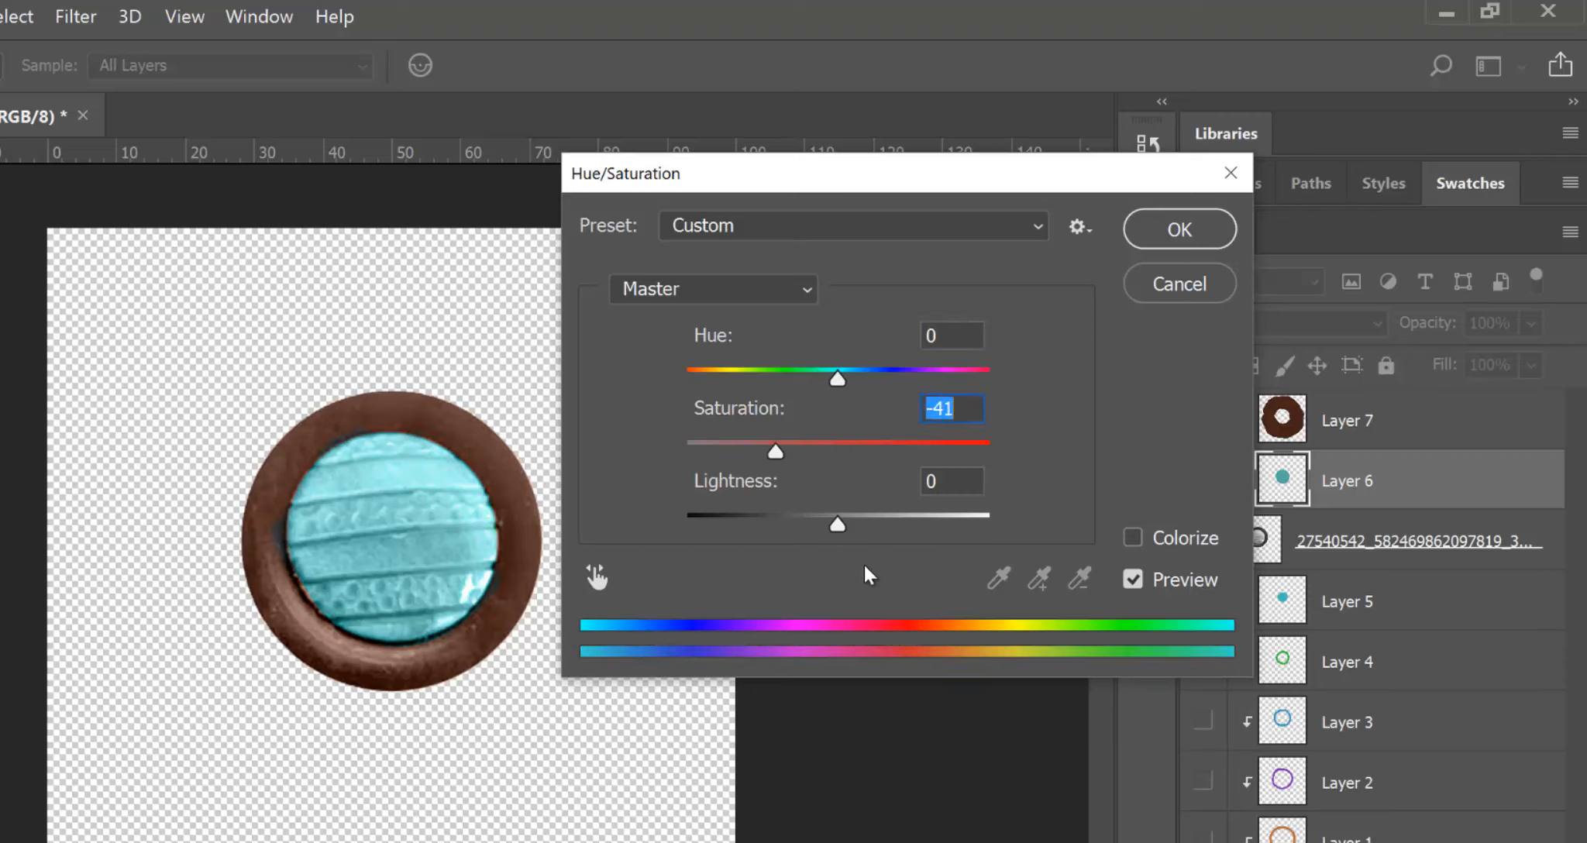
{"action": "left_click_drag", "start_coordinate": [838, 533], "coordinate": [883, 536]}
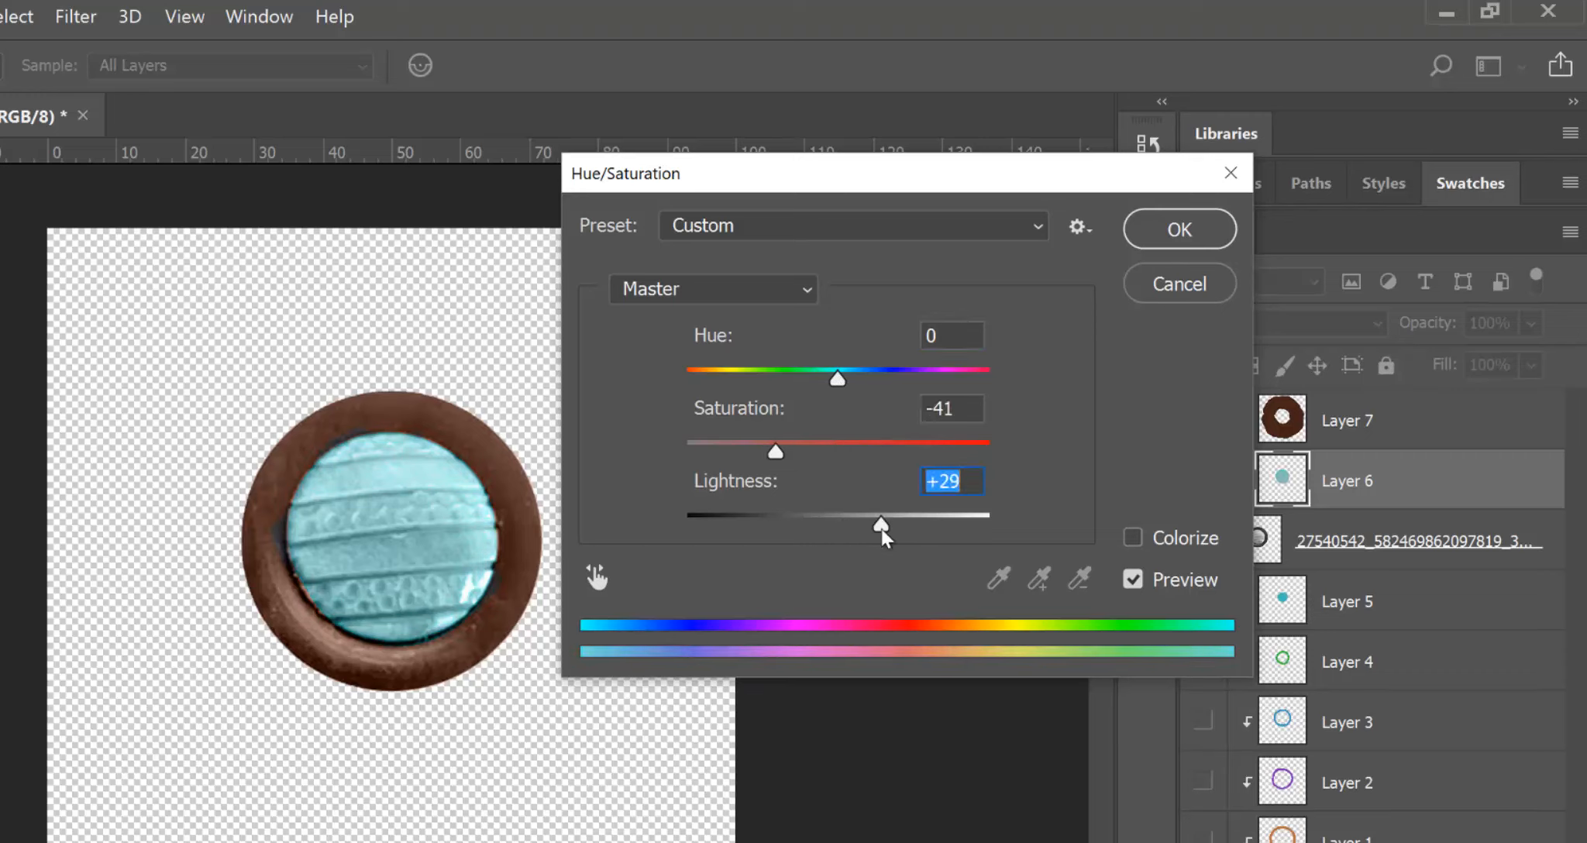
{"action": "left_click", "coordinate": [1144, 242]}
{"action": "left_click", "coordinate": [889, 525]}
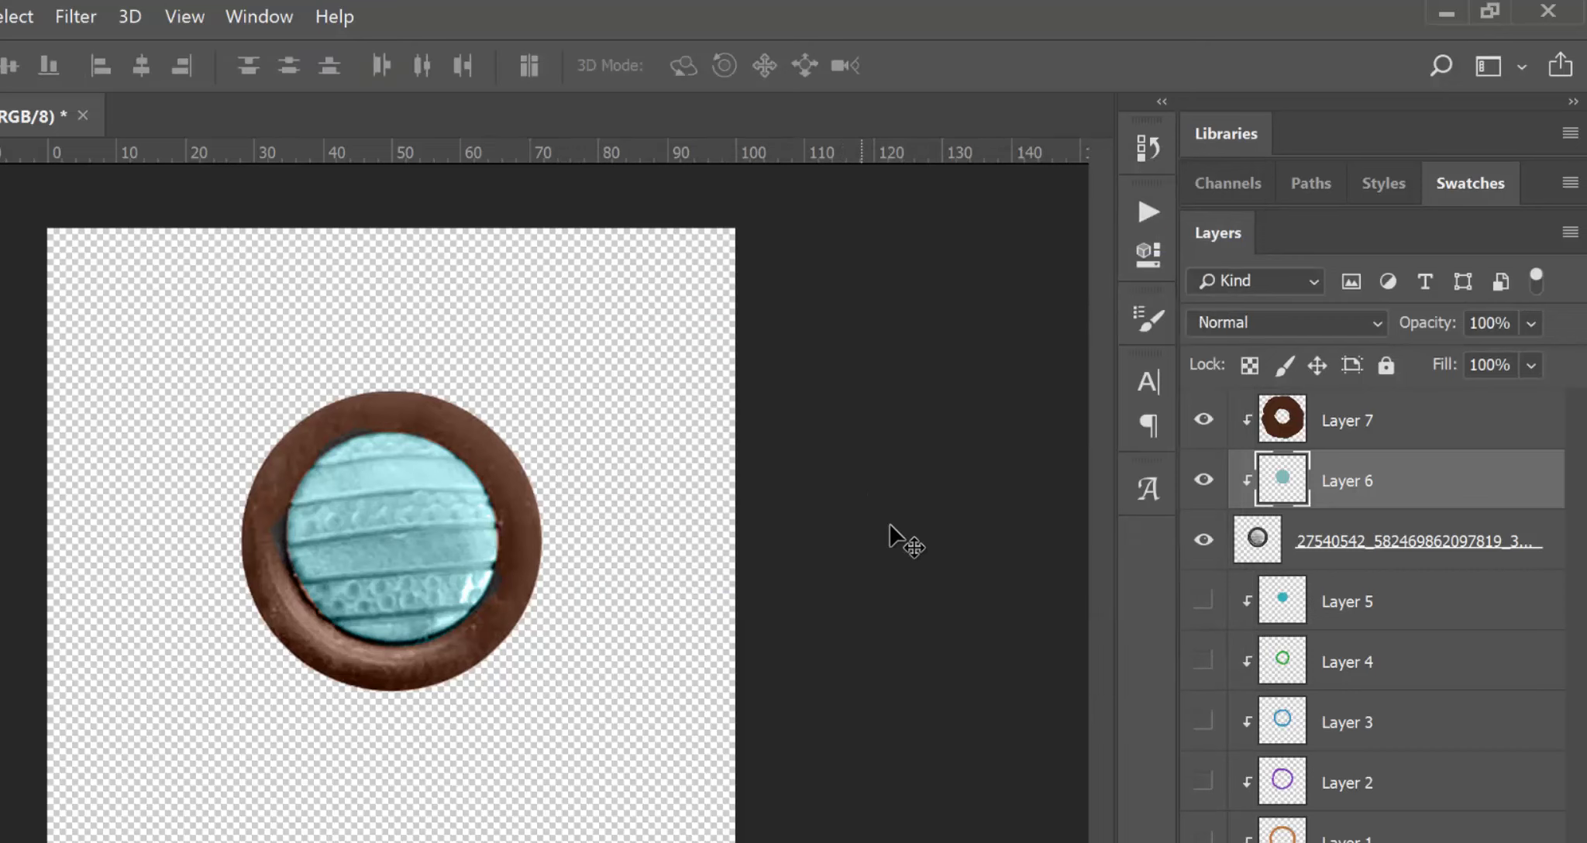
{"action": "key", "text": "ctrl+minus"}
{"action": "key", "text": "ctrl+plus"}
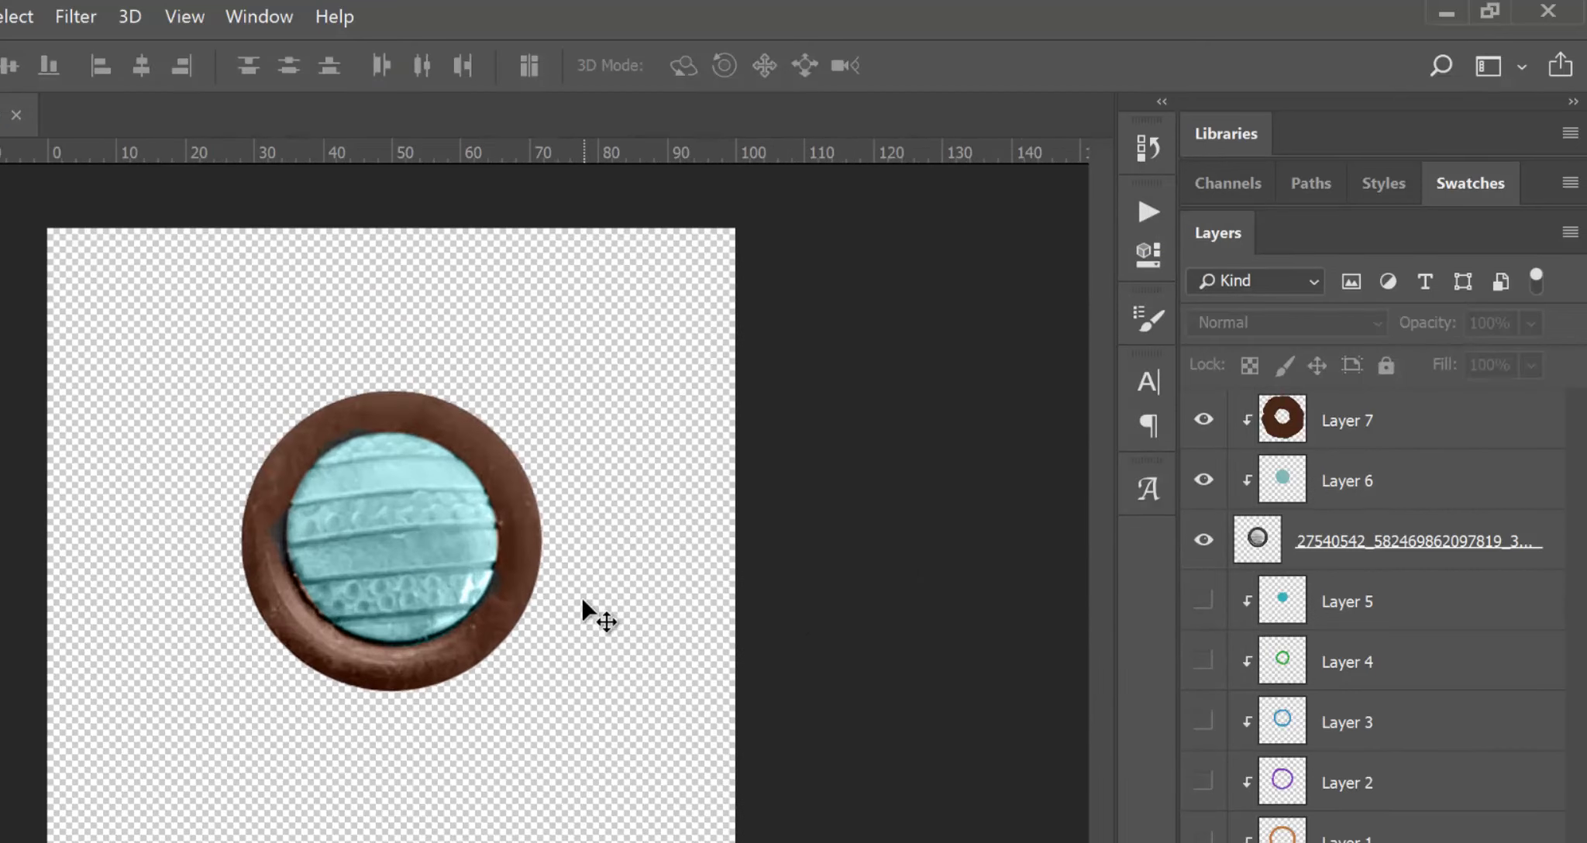
- Readjust Layer 6's teal with Hue/Saturation, using saturation +24 and lightness -4, and deselect the layer
{"action": "left_click", "coordinate": [1288, 487]}
{"action": "double_click", "coordinate": [1287, 492]}
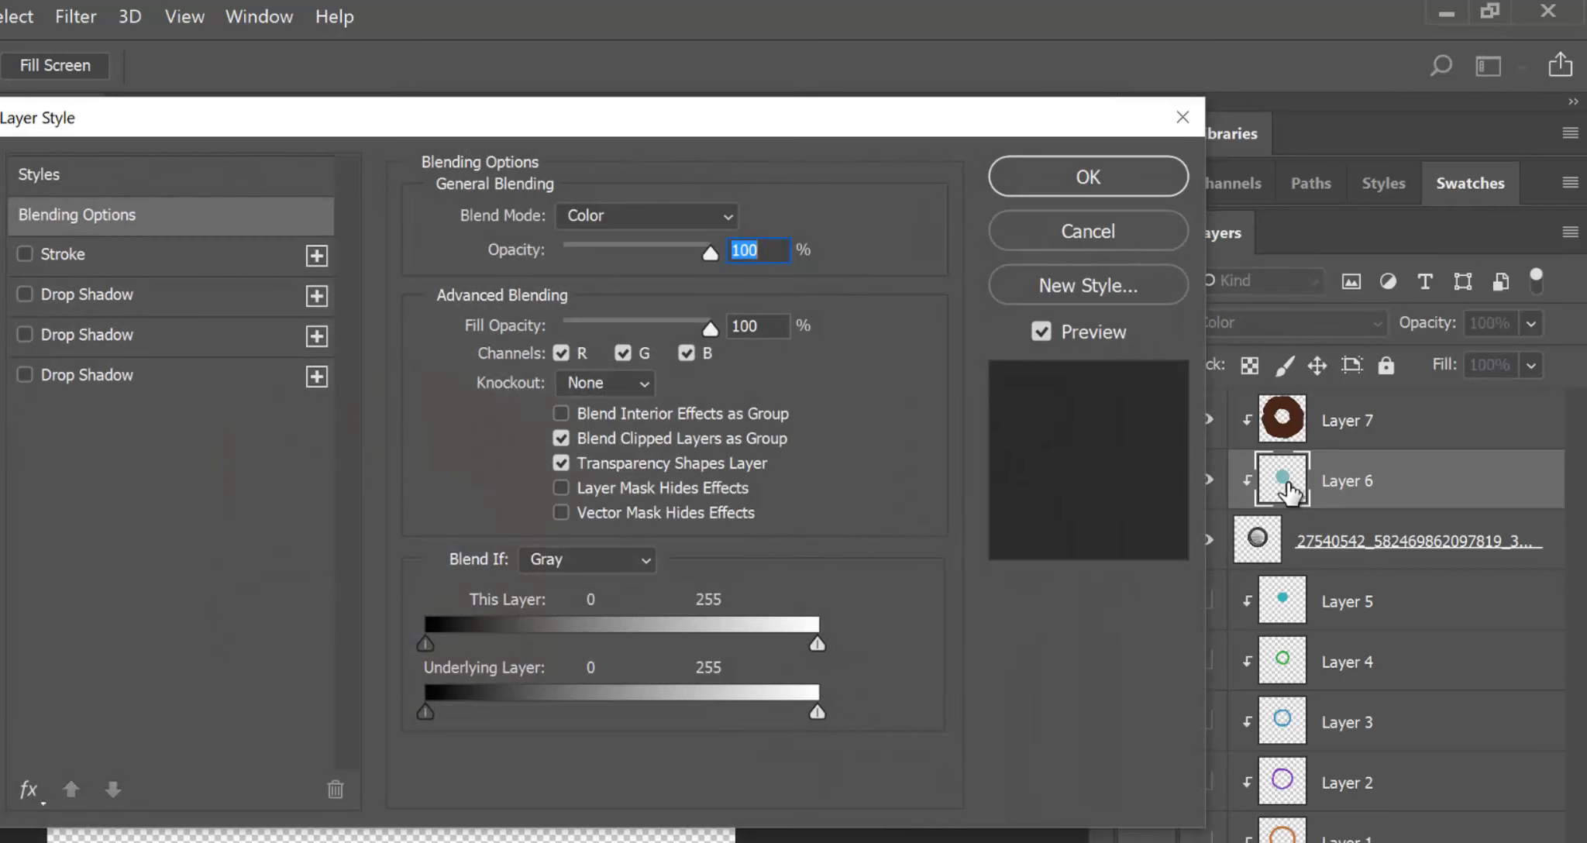
{"action": "left_click", "coordinate": [1145, 220]}
{"action": "key", "text": "ctrl+u"}
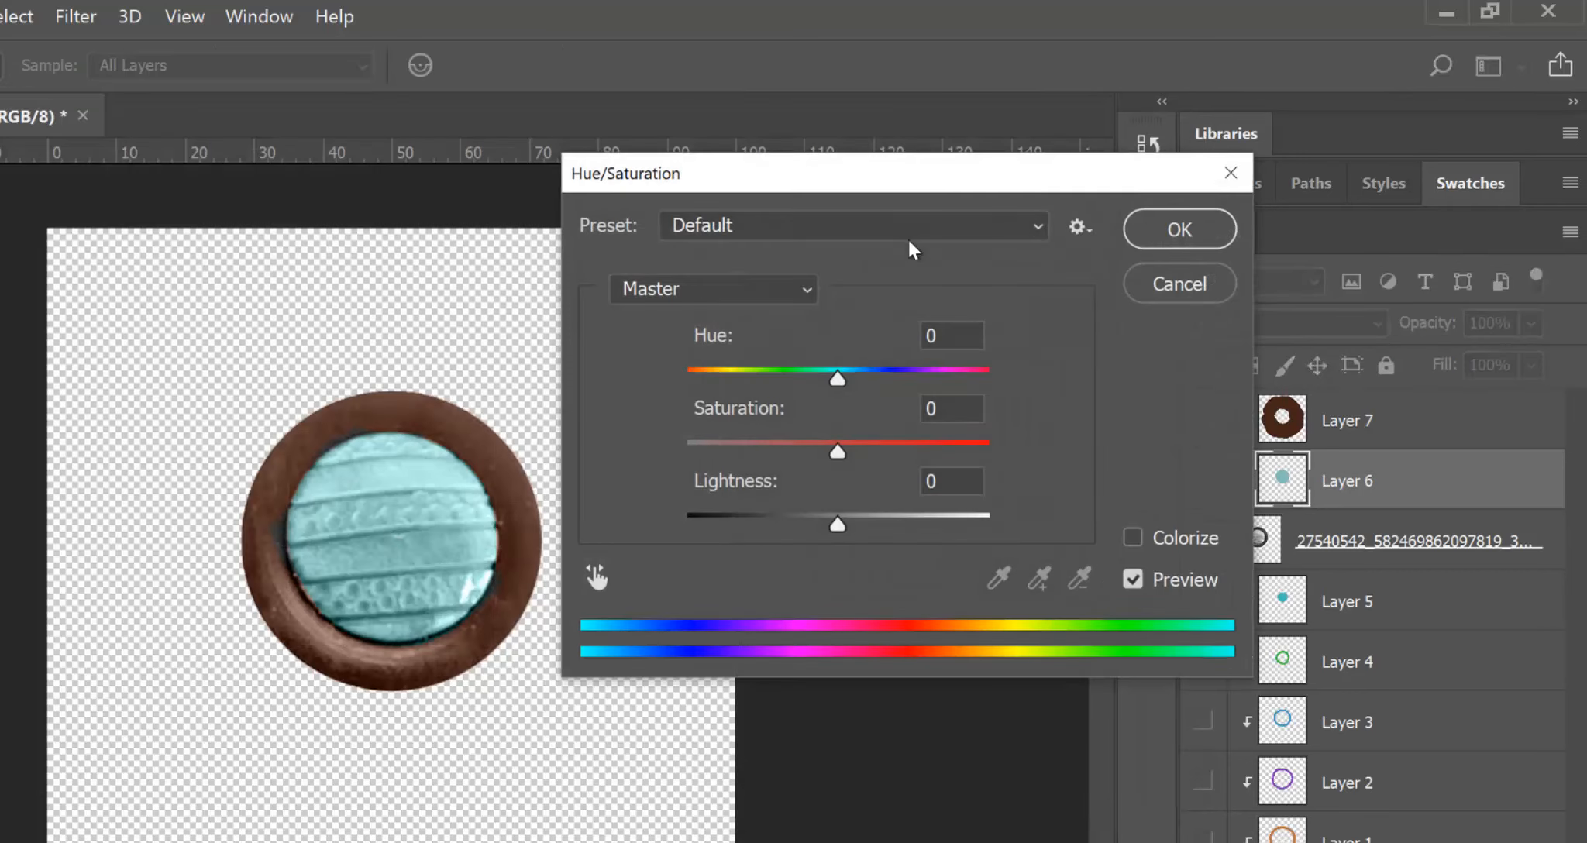
{"action": "mouse_move", "coordinate": [833, 527]}
{"action": "left_mouse_down"}
{"action": "mouse_move", "coordinate": [813, 531]}
{"action": "mouse_move", "coordinate": [836, 531]}
{"action": "left_mouse_up"}
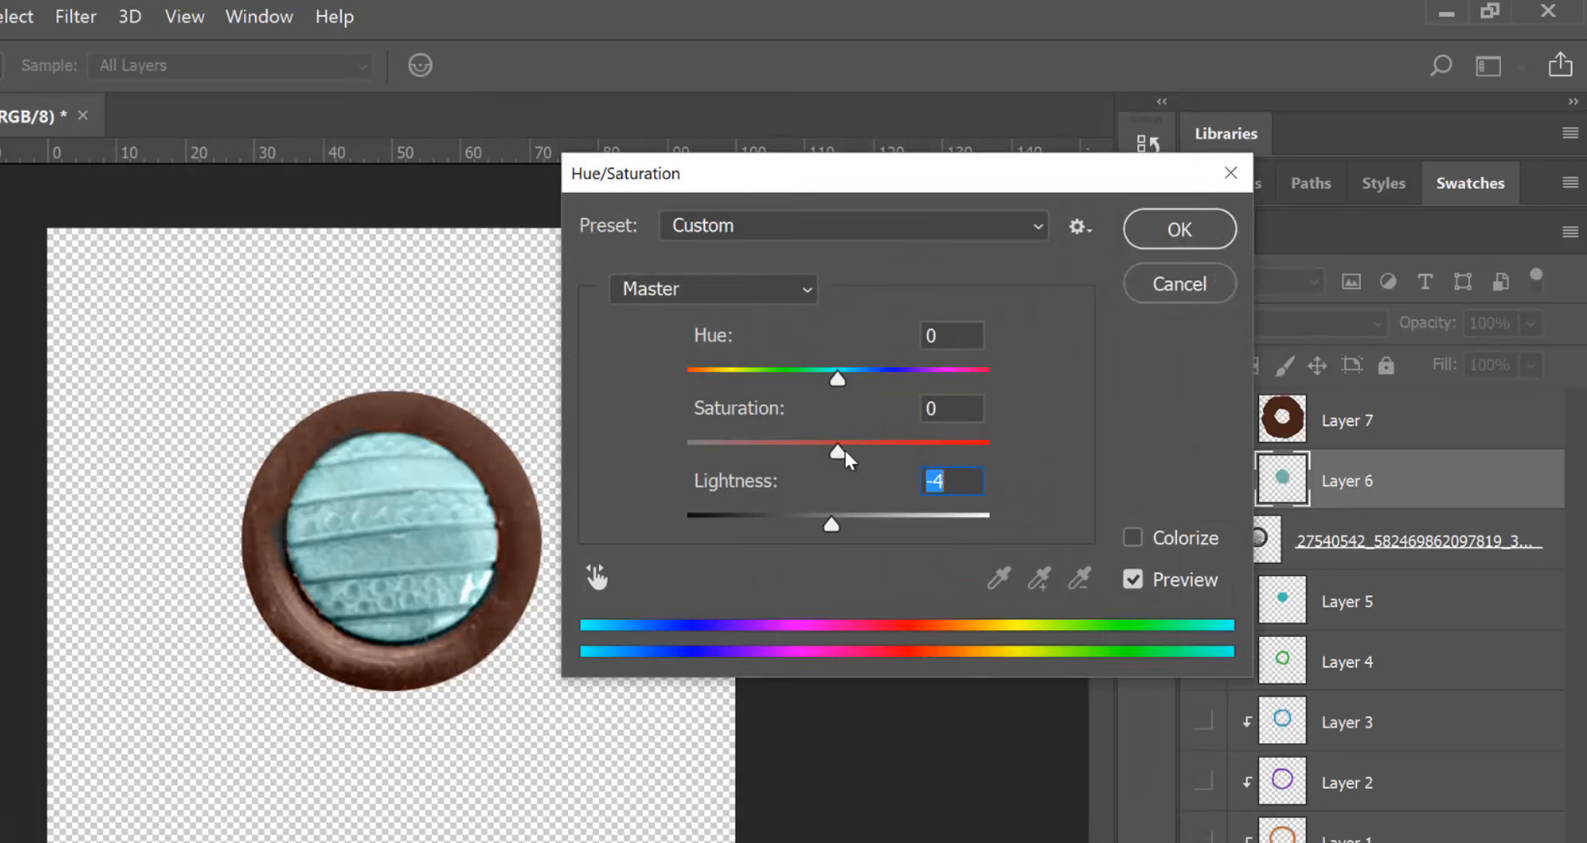
{"action": "mouse_move", "coordinate": [844, 451]}
{"action": "left_mouse_down"}
{"action": "mouse_move", "coordinate": [888, 455]}
{"action": "mouse_move", "coordinate": [875, 455]}
{"action": "left_mouse_up"}
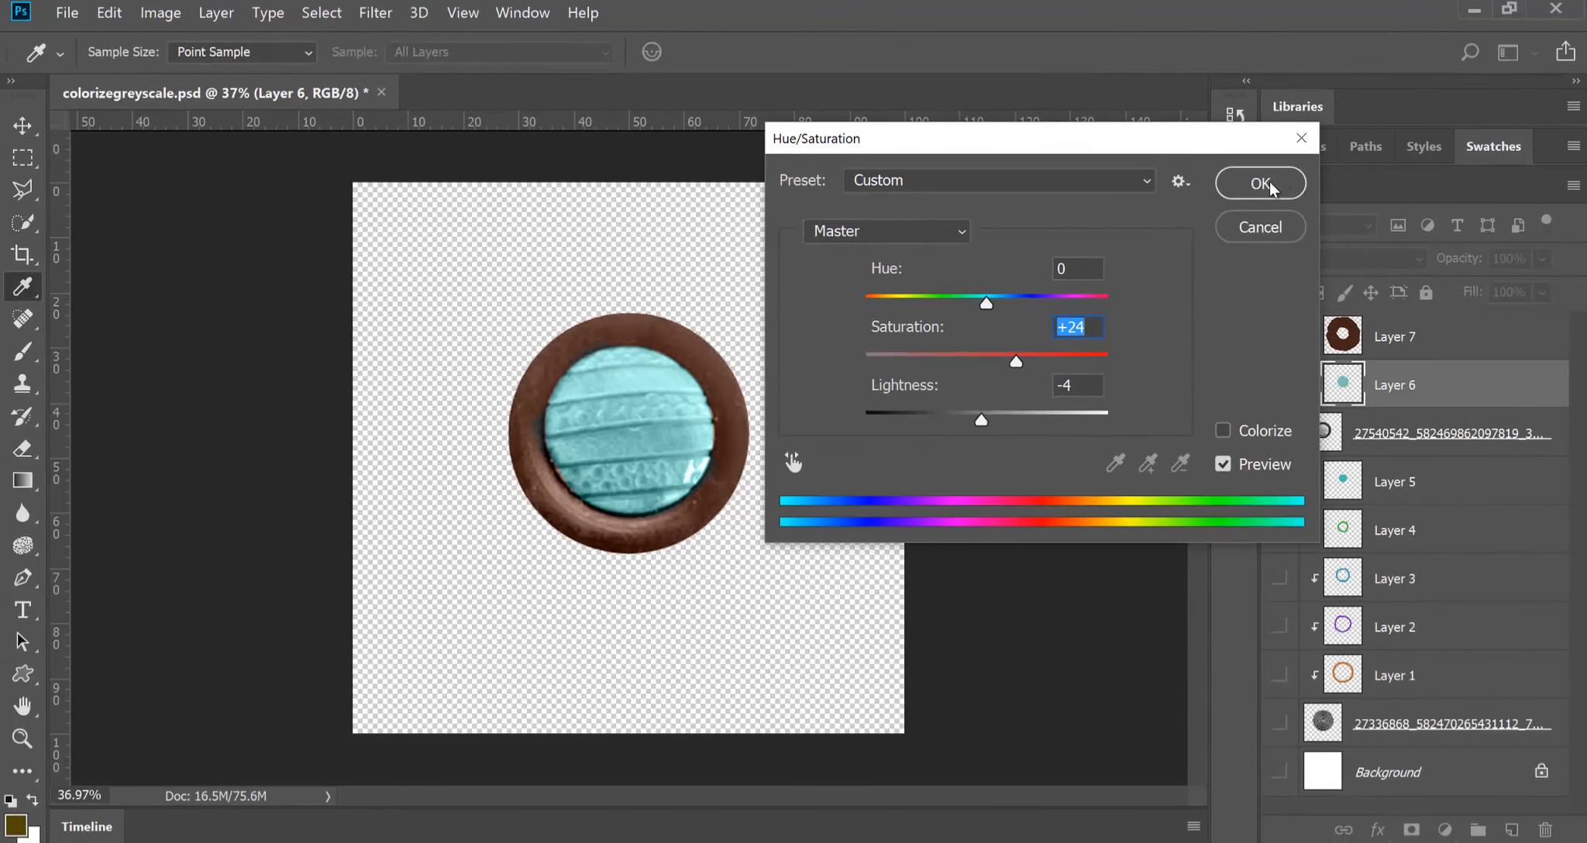
{"action": "left_click", "coordinate": [1271, 183]}
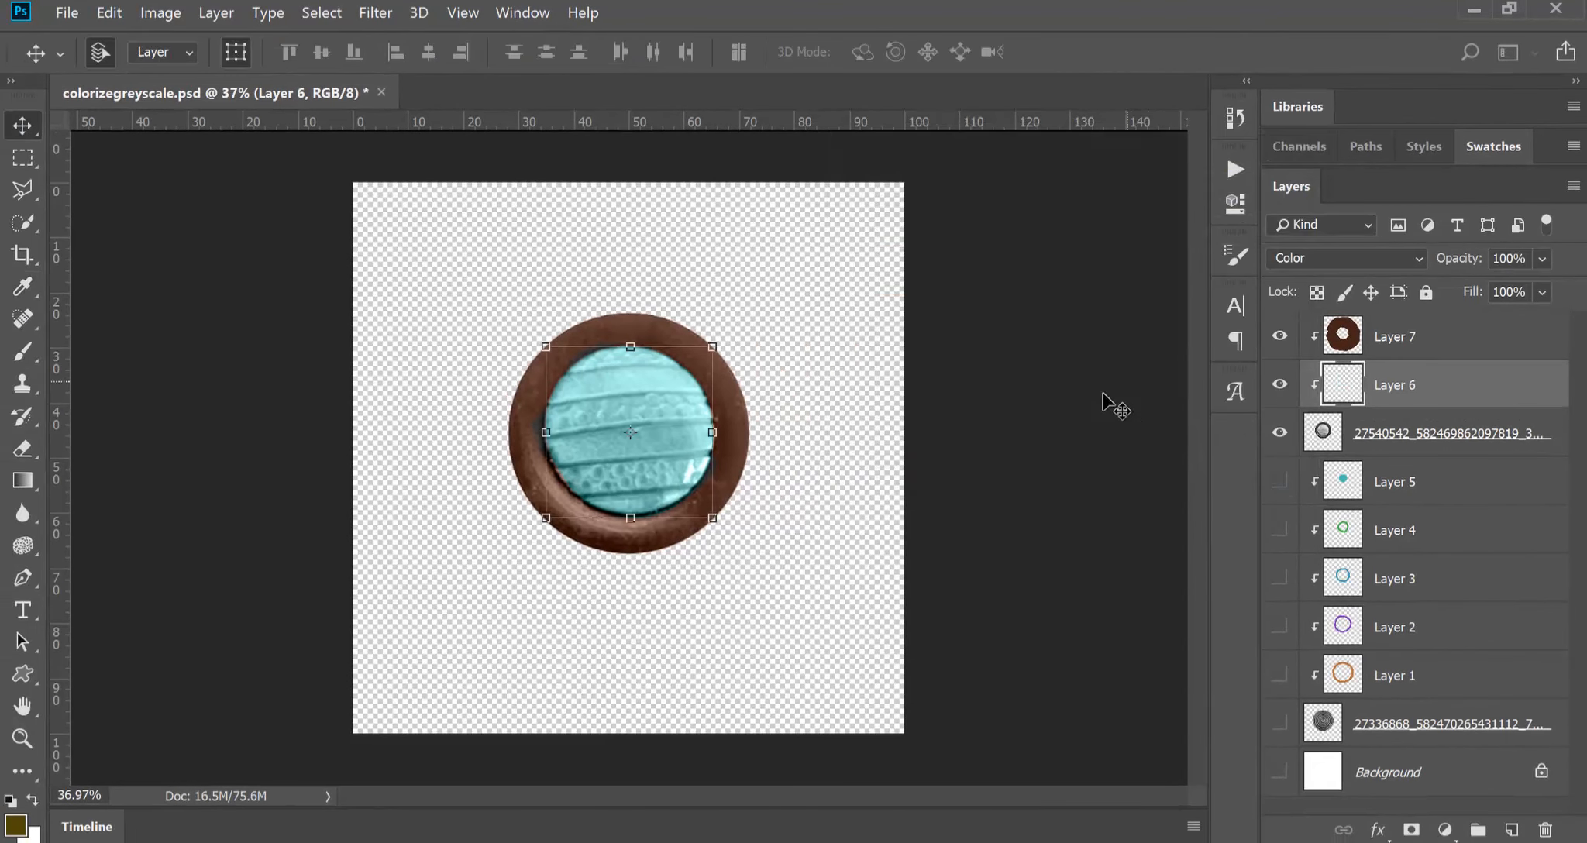
{"action": "left_click", "coordinate": [914, 474]}
{"action": "scroll", "coordinate": [918, 471], "scroll_direction": "down", "scroll_amount": 1}
{"action": "scroll", "coordinate": [922, 470], "scroll_direction": "up", "scroll_amount": 1}
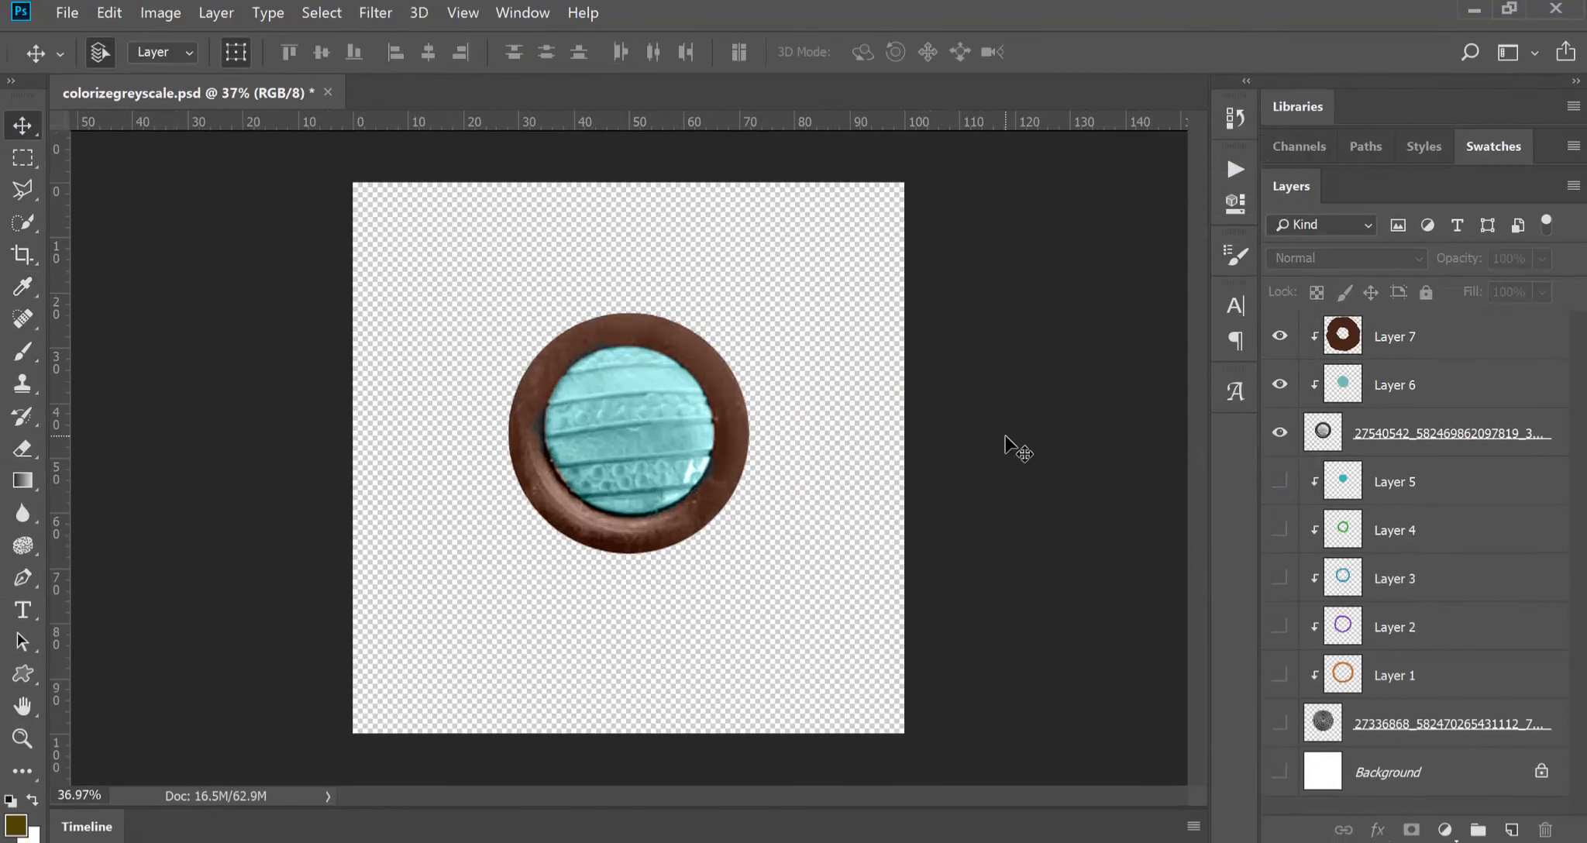